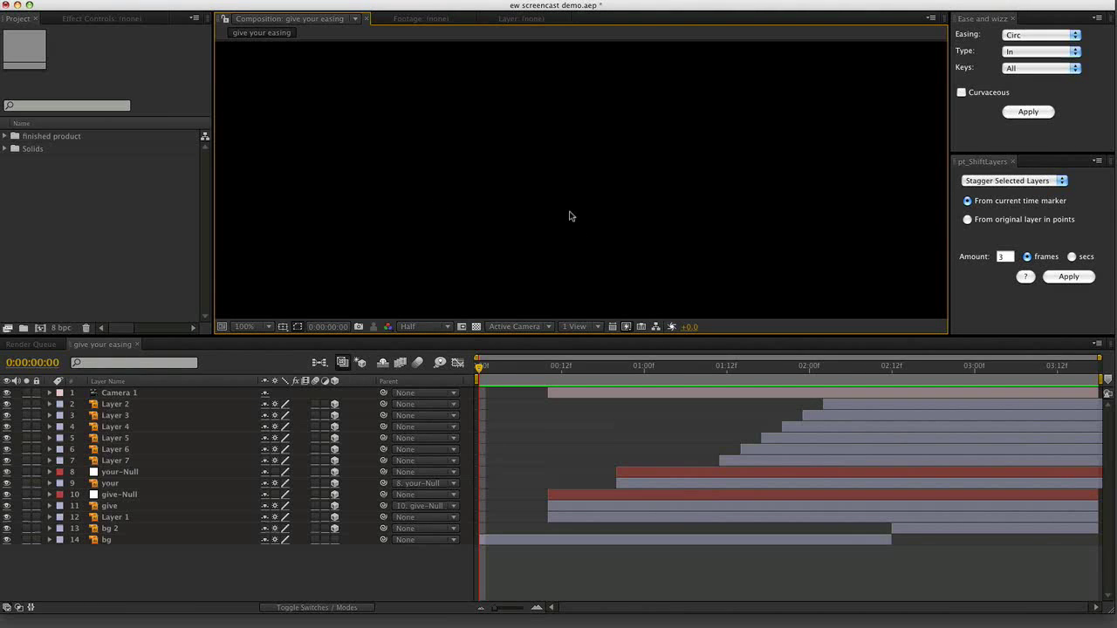
key(grave)
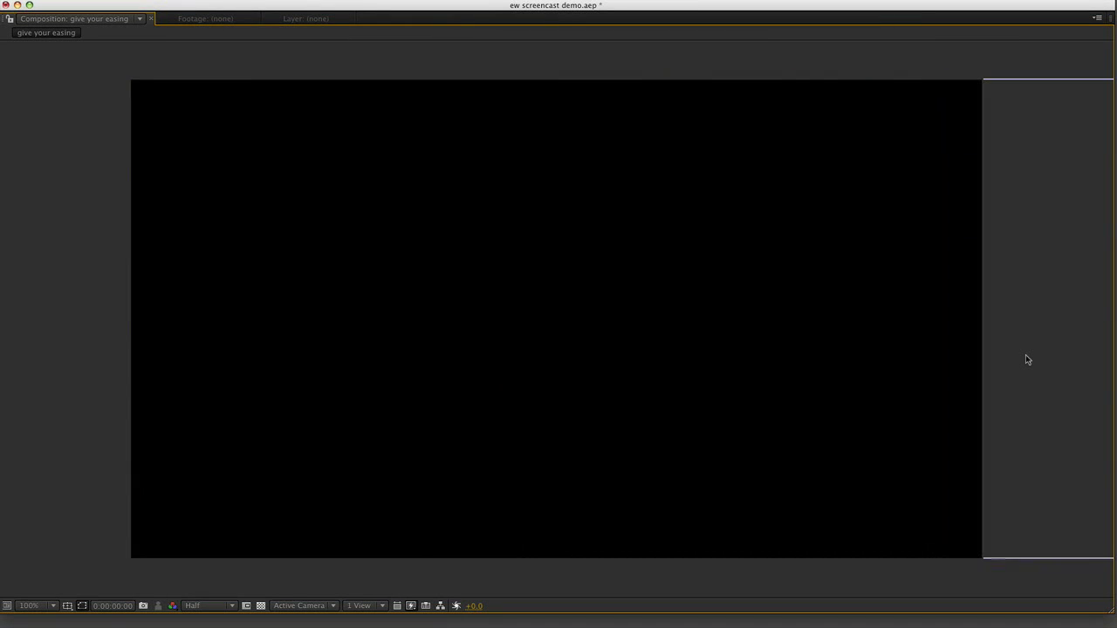
key(grave)
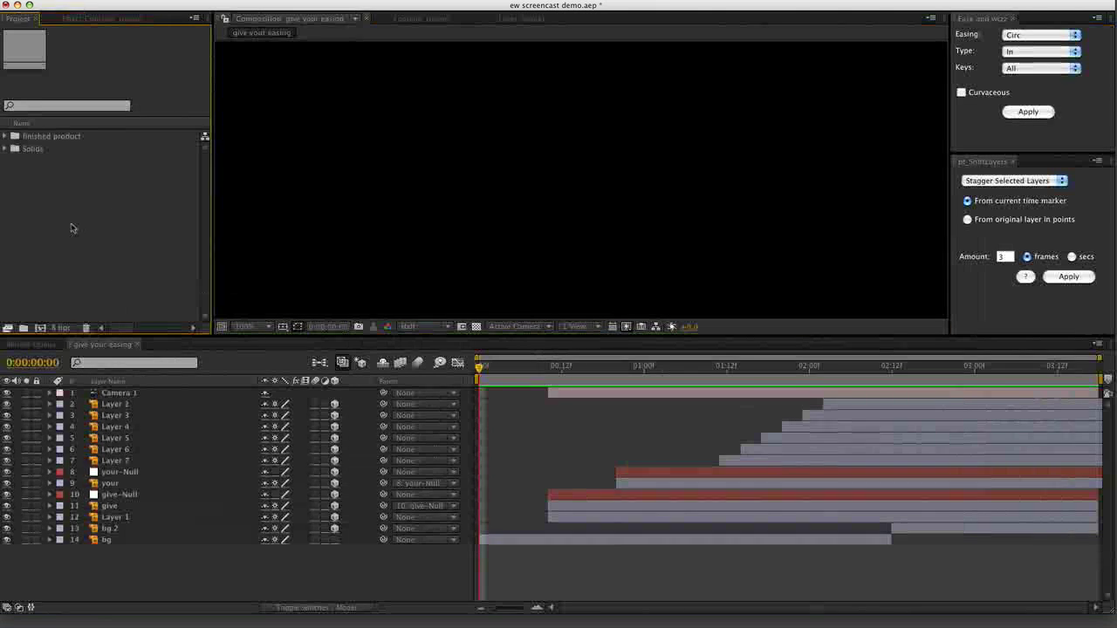
Import give your easing.ai as Composition – Cropped Layers and open the resulting composition
double_click(71, 227)
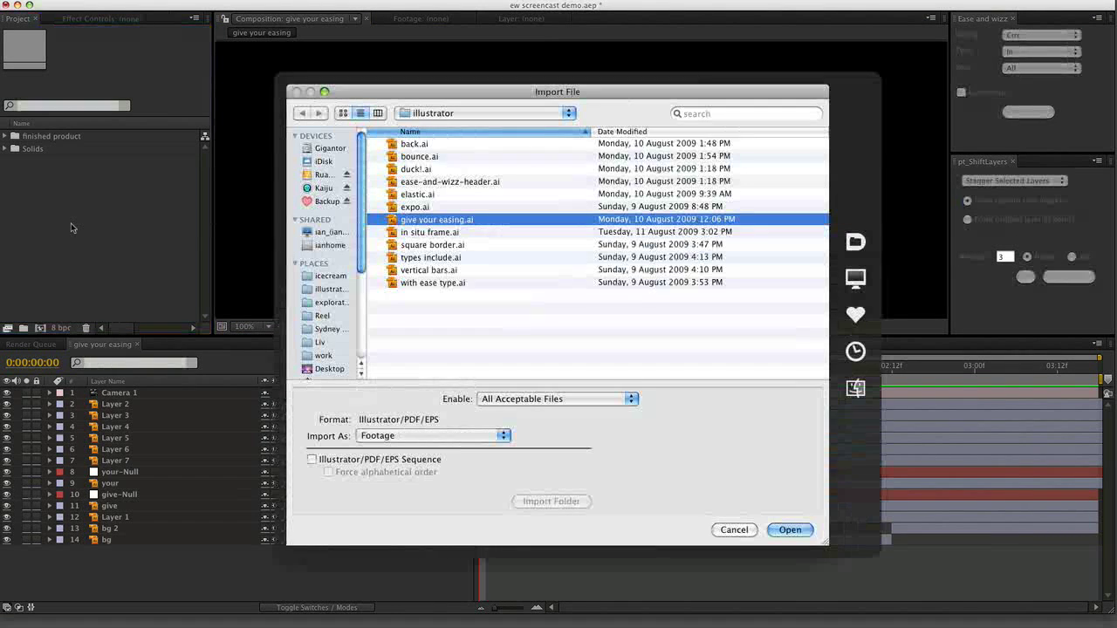
click(437, 436)
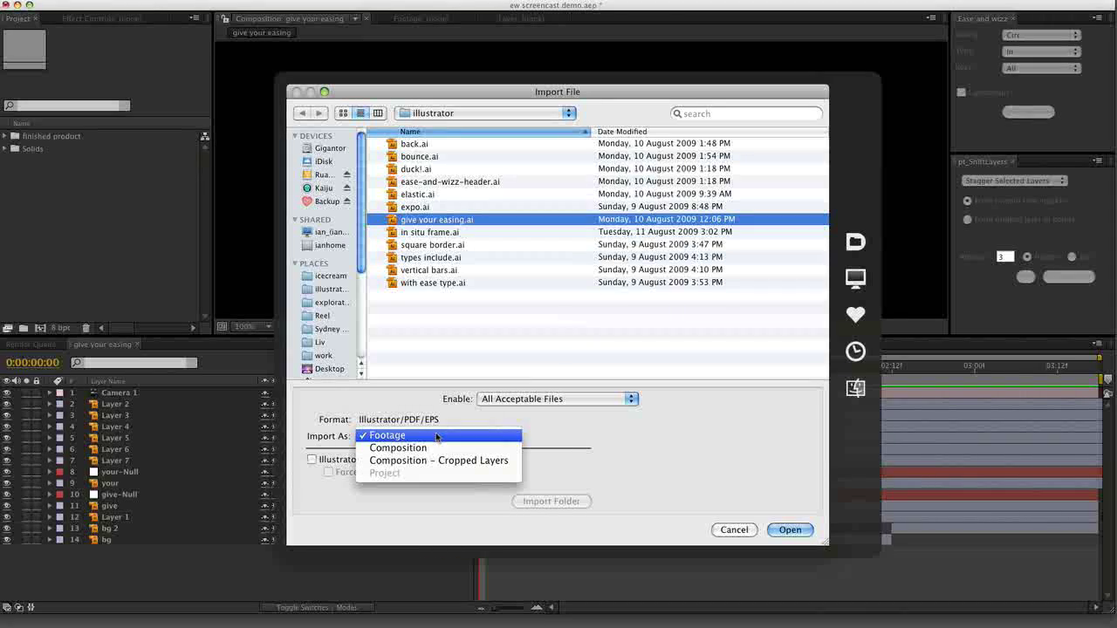
click(497, 470)
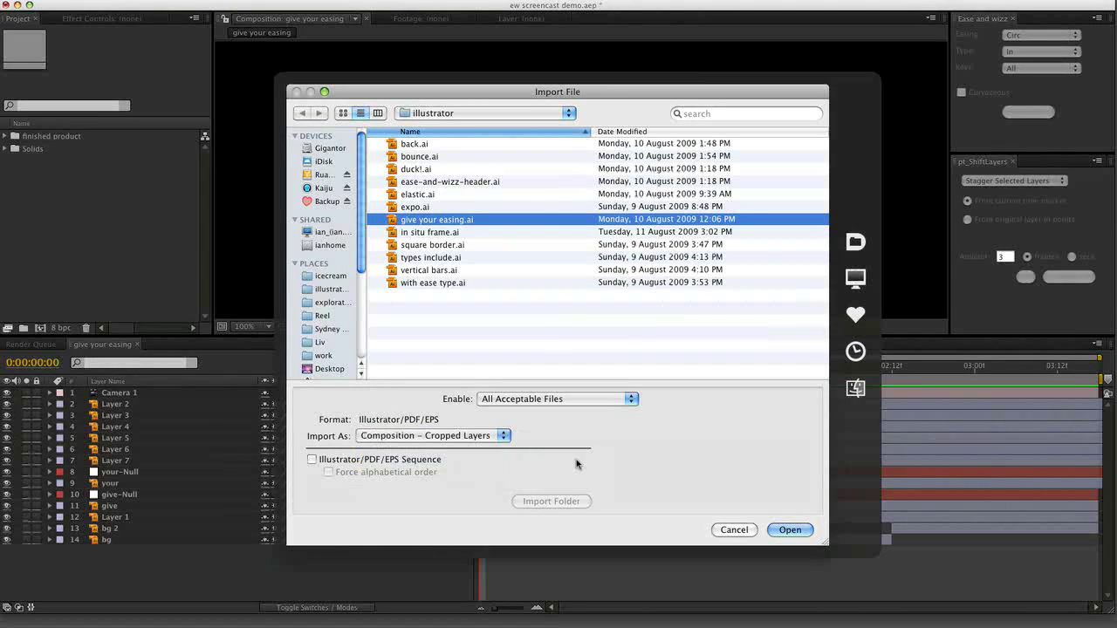
key(Return)
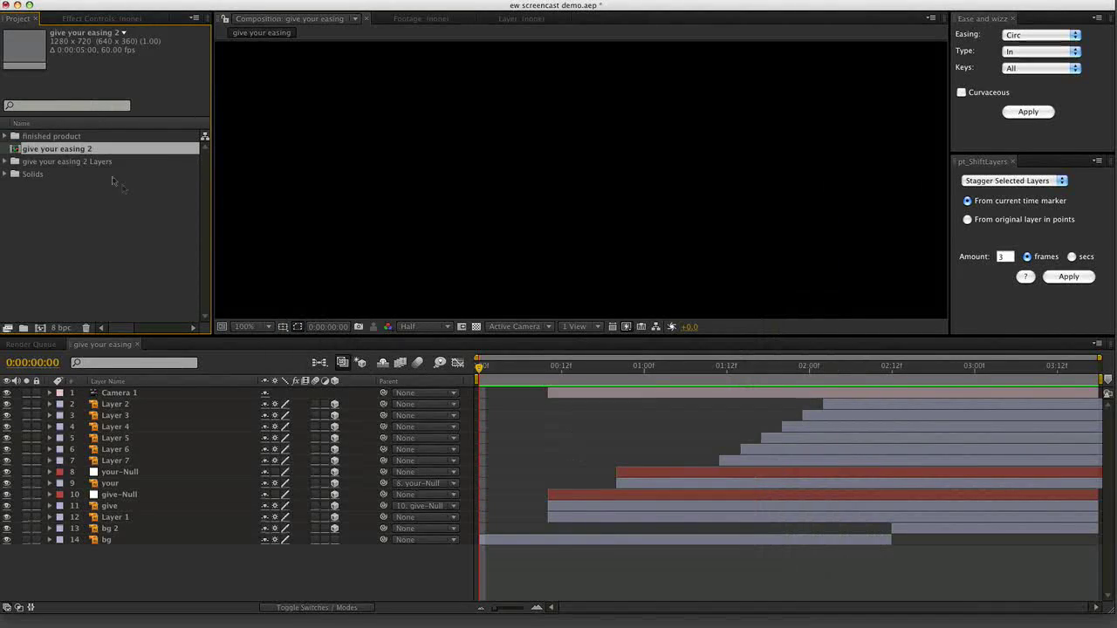
double_click(98, 148)
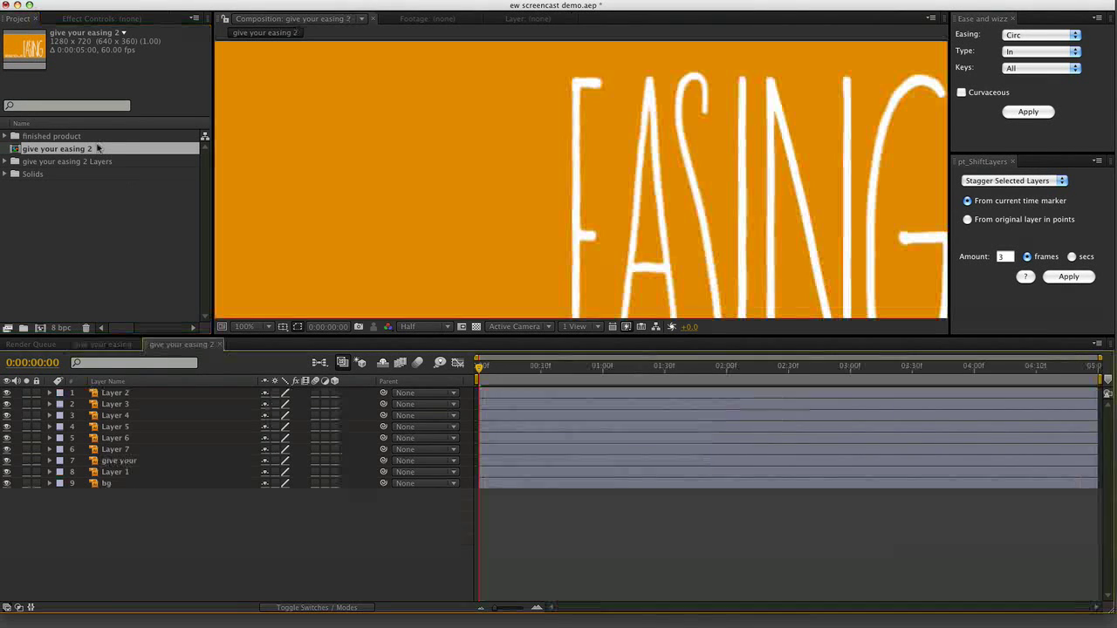
key(comma)
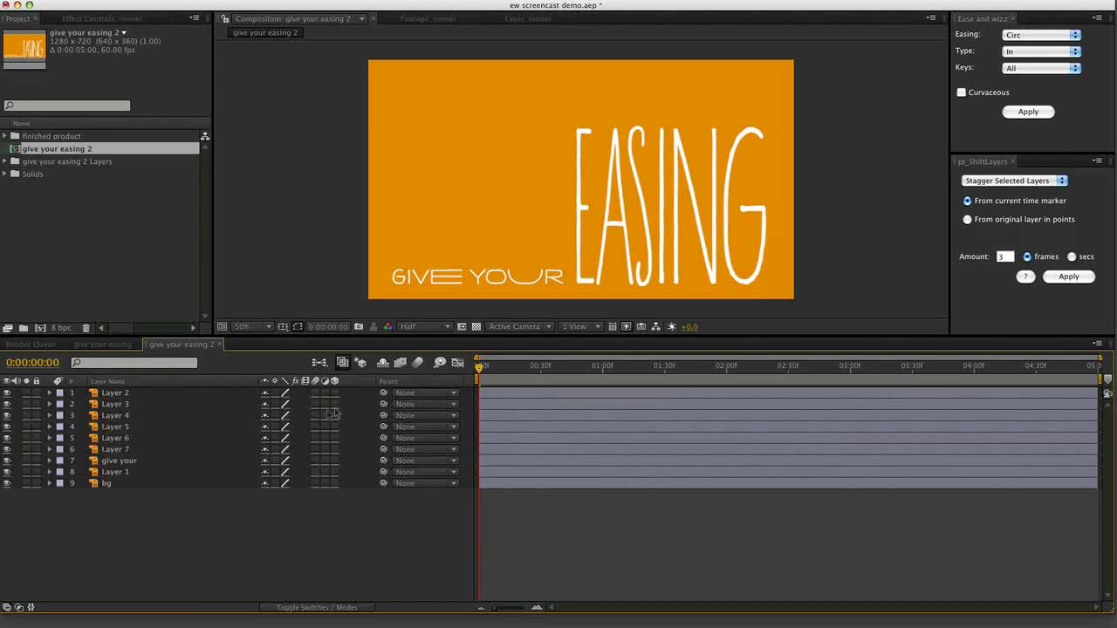
Shift every layer except bg 20 frames later in the timeline
click(144, 492)
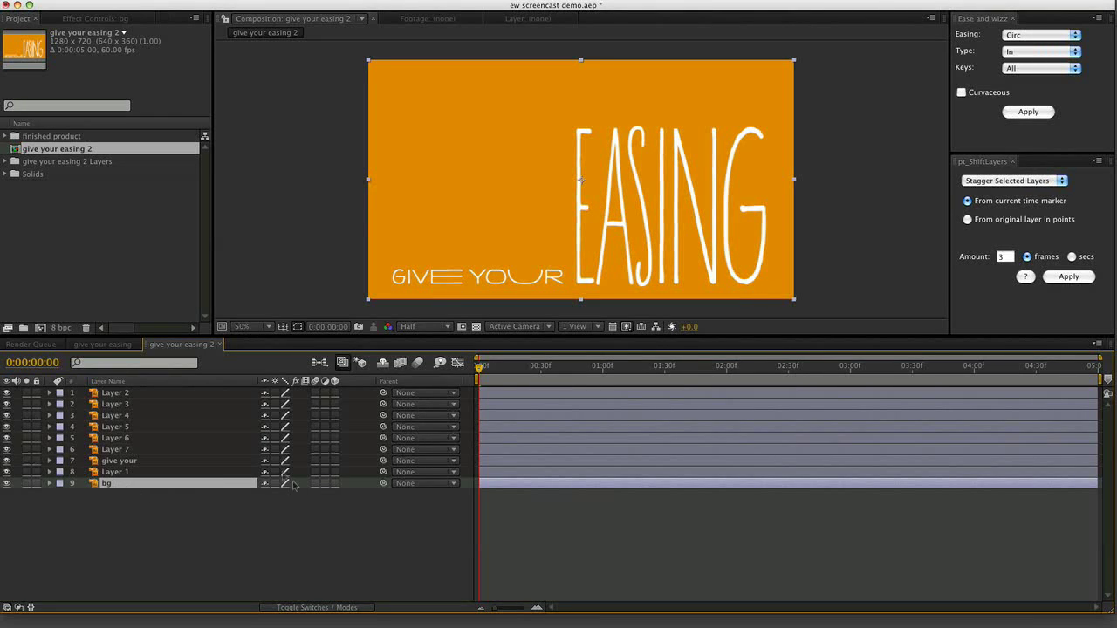
key(super+a)
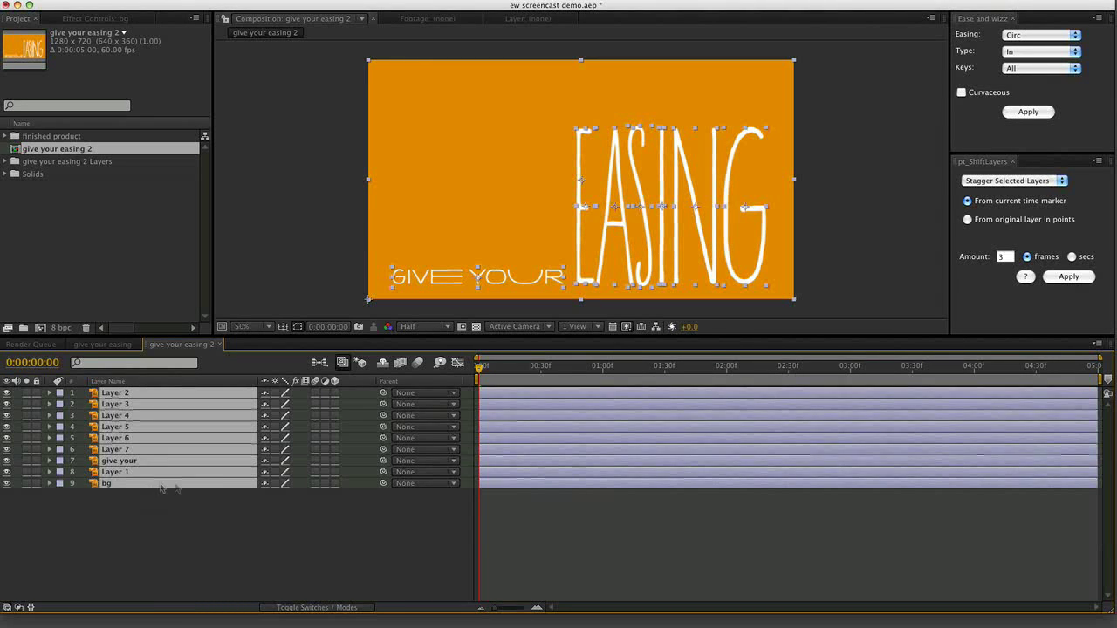
shift+click(216, 474)
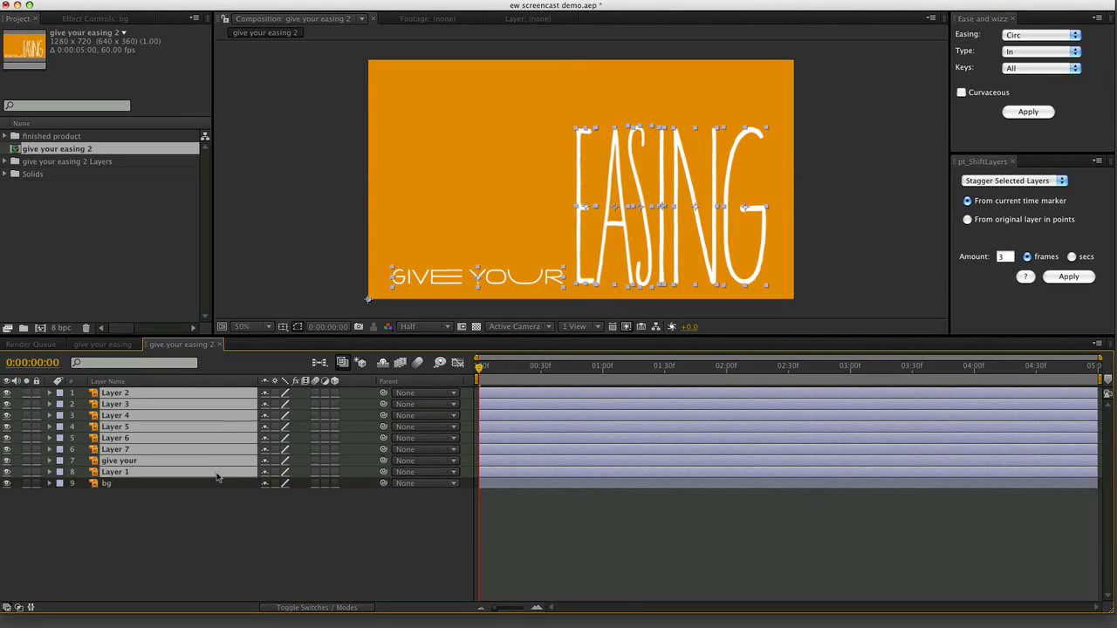
key(alt+shift+Page_Down)
key(alt+shift+Page_Down)
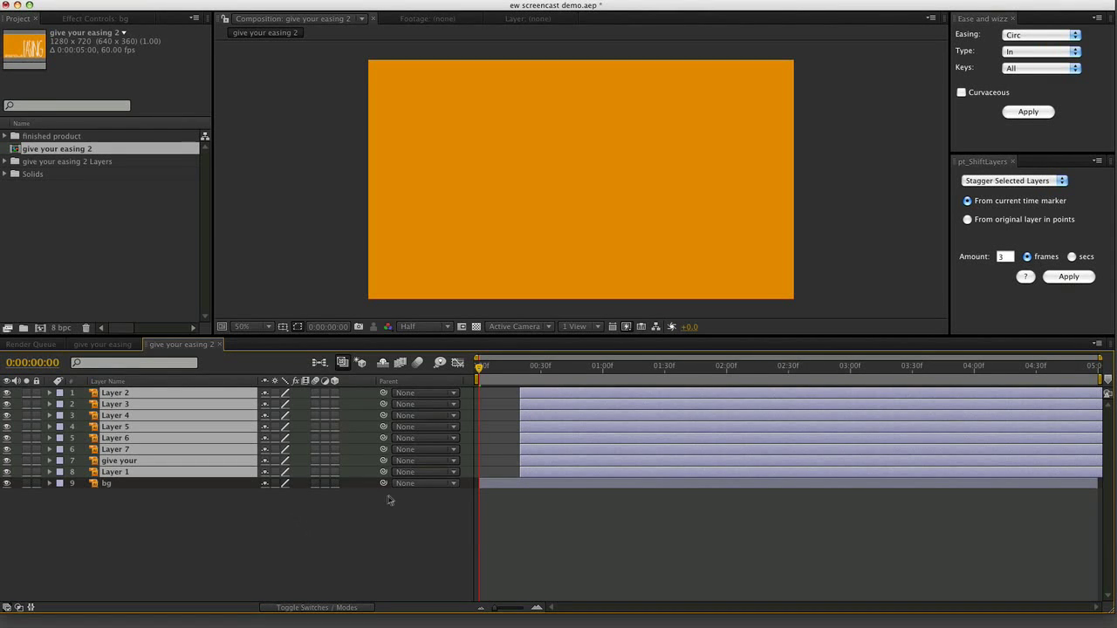
click(375, 538)
Animate the bg layer's position from off-screen right, about 1920, 359, at frame 0 to 640, 360 at frame 20
click(131, 482)
key(alt+shift+p)
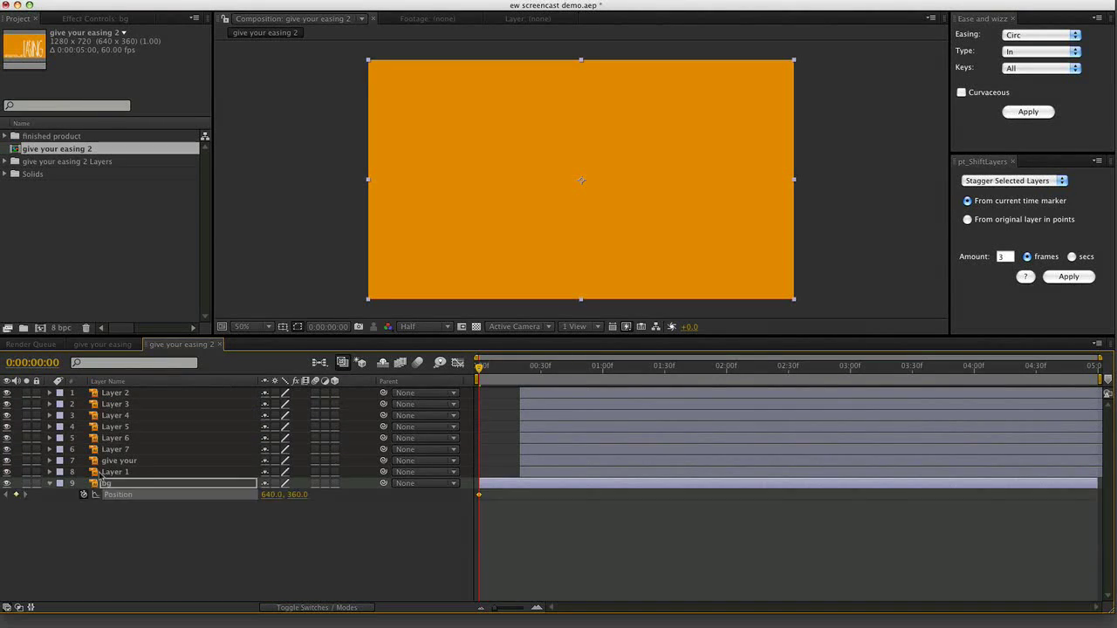
key(shift+Page_Down)
key(shift+Page_Down)
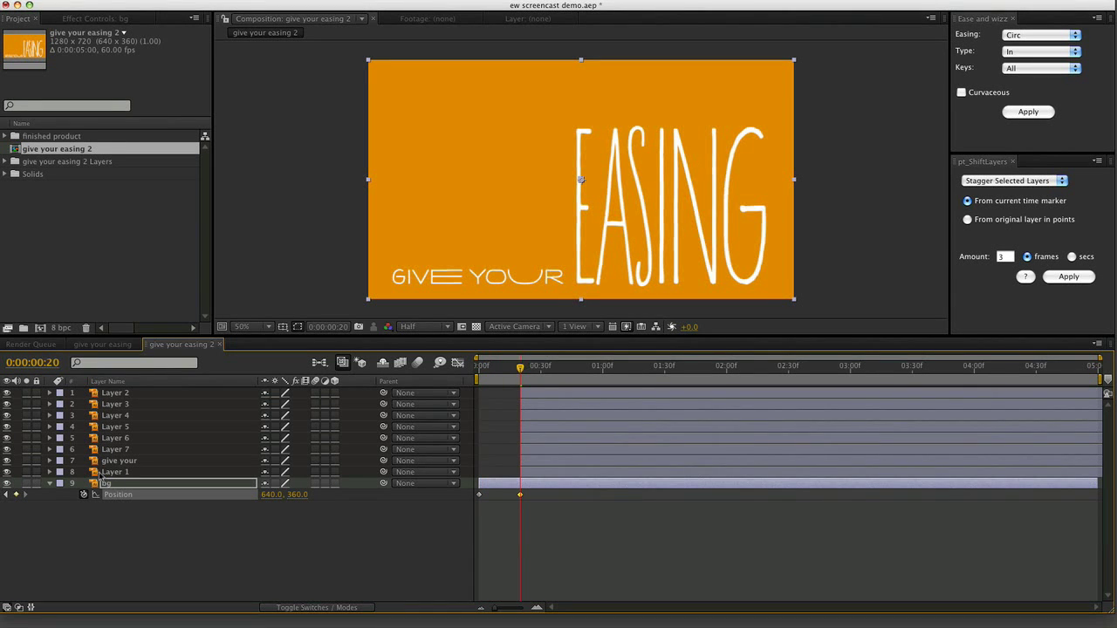
key(Home)
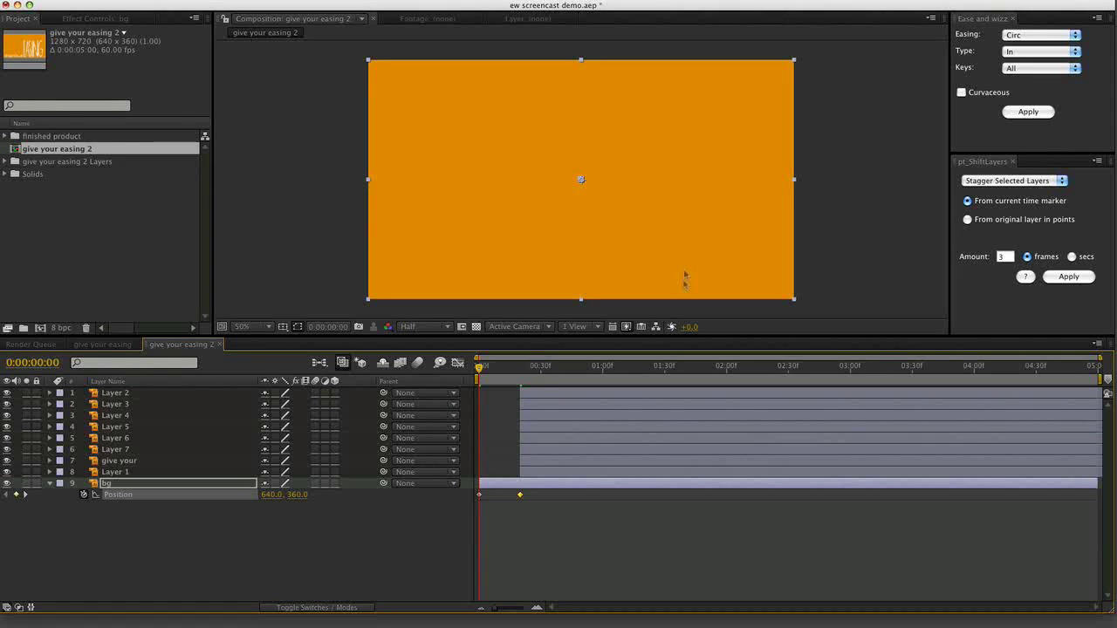
drag(686, 278, 1110, 277)
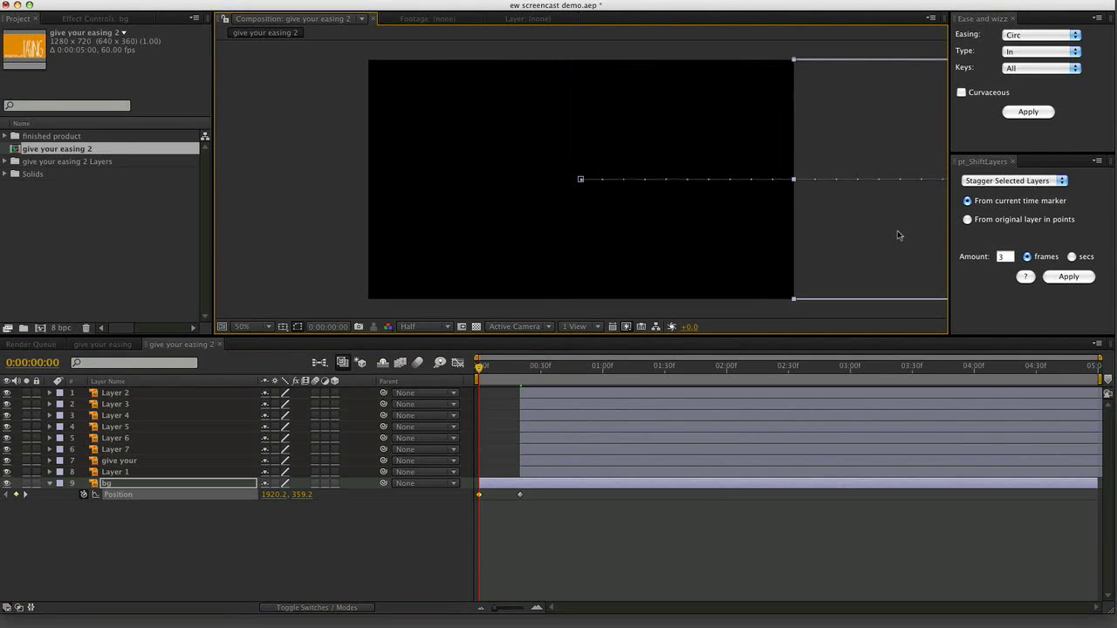
End the work area at frame 30 and preview the bg layer's slide-in
key(shift+Page_Down)
key(shift+Page_Down)
key(KP_0)
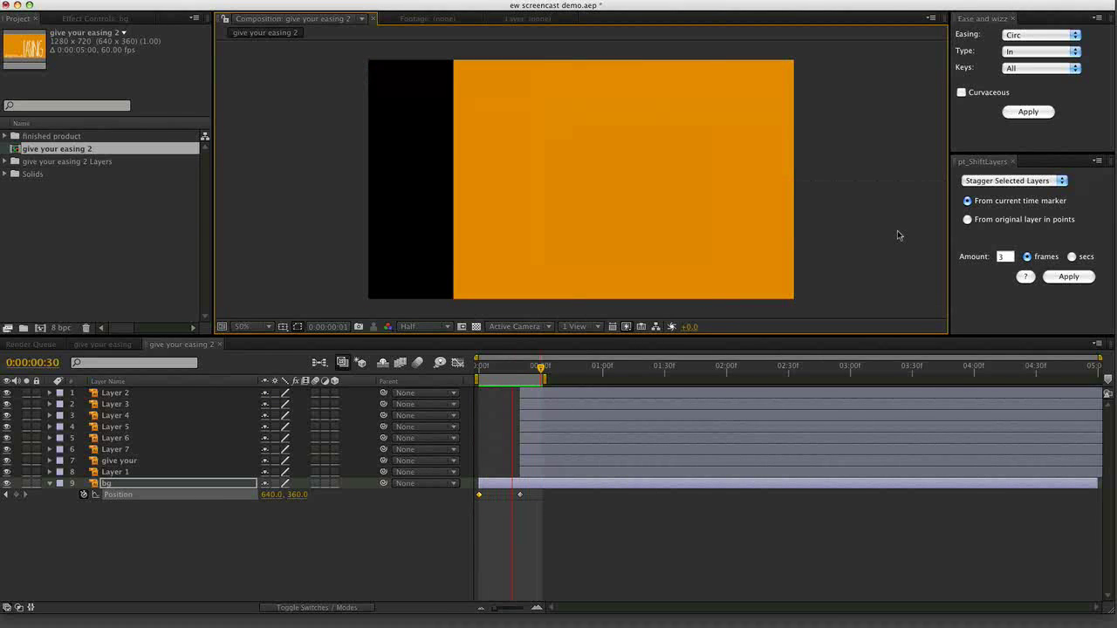
key(space)
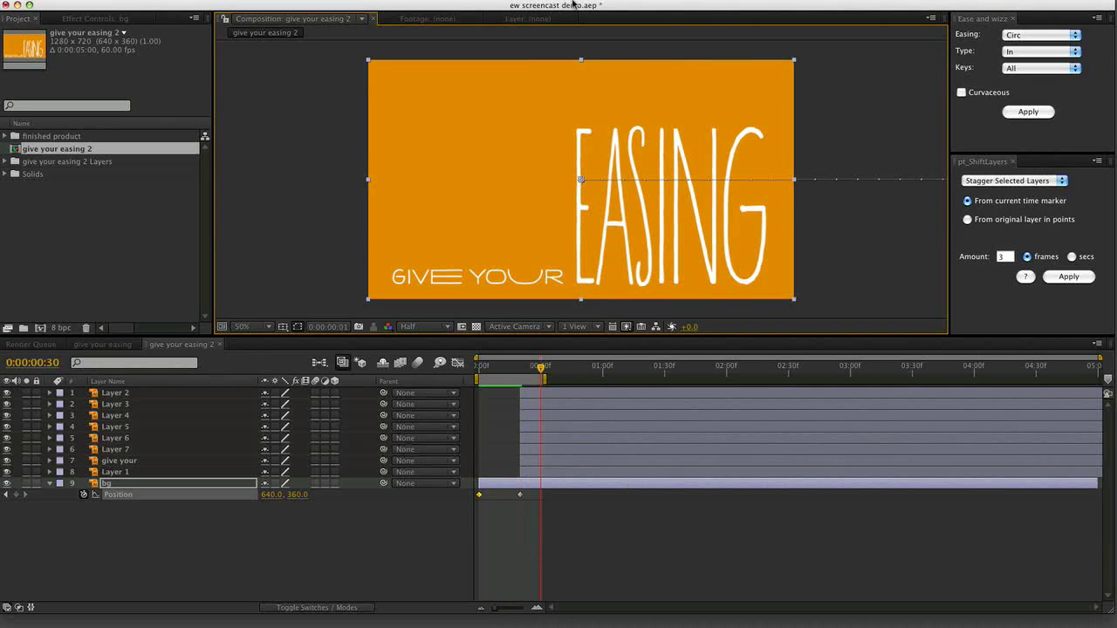
Apply Easy Ease to both bg position keyframes and preview the motion
drag(521, 558, 461, 487)
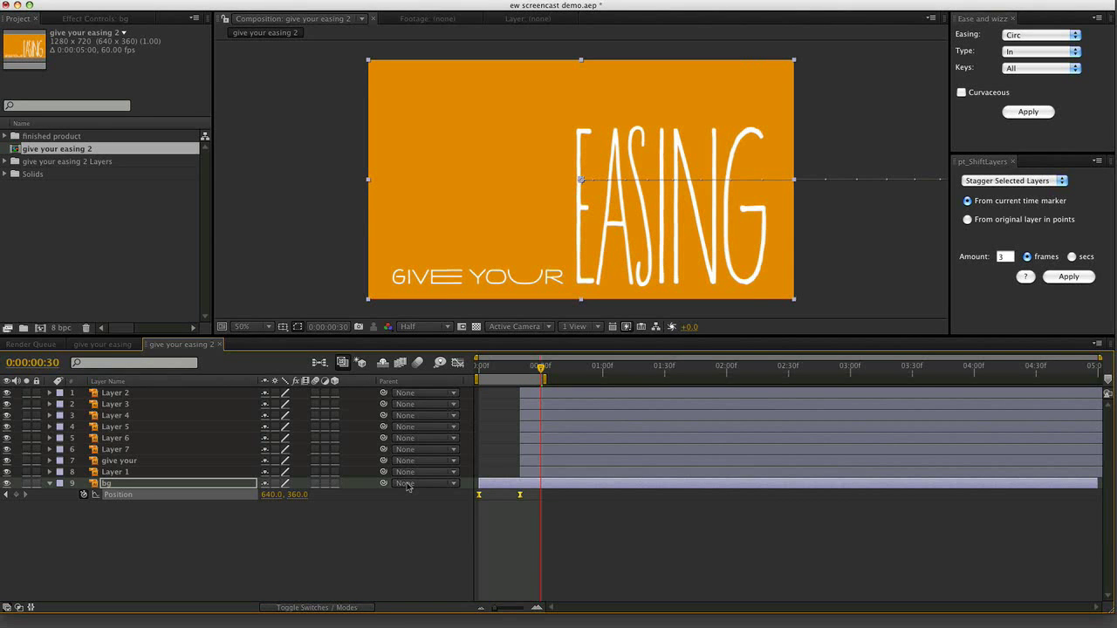
key(KP_0)
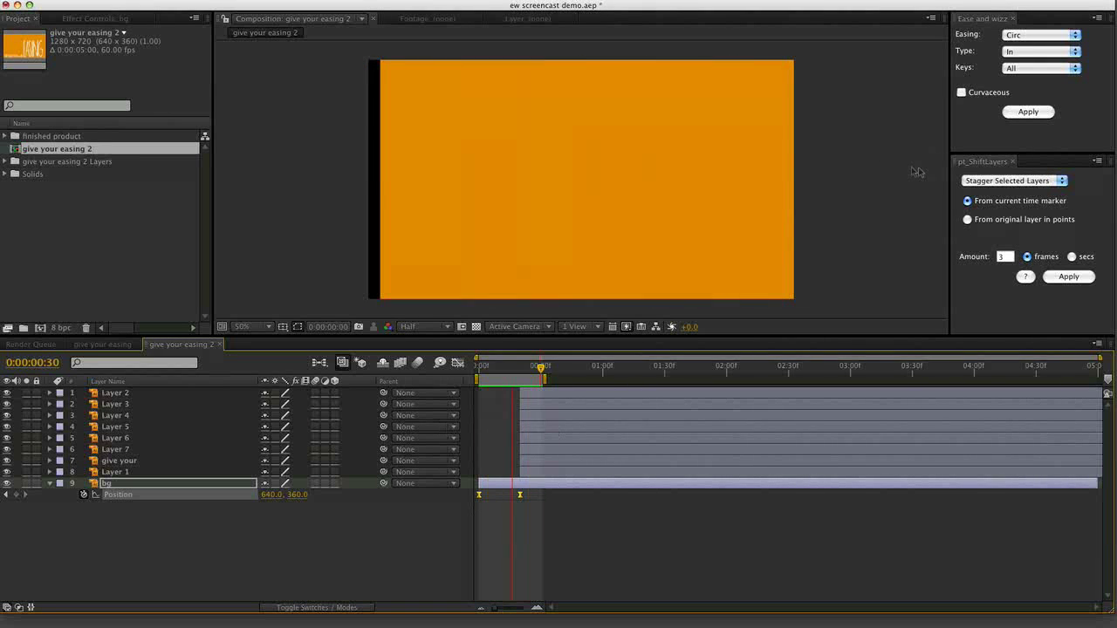
key(space)
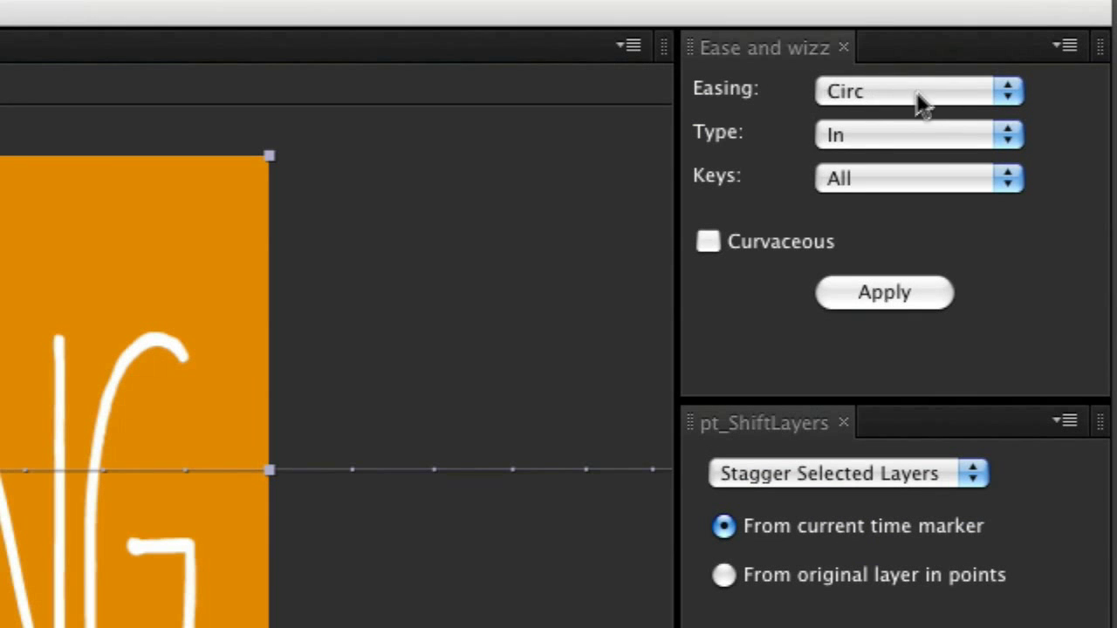
Apply Ease and Wizz Expo easing of type In + Out to all bg position keyframes and expand the generated expression
click(918, 89)
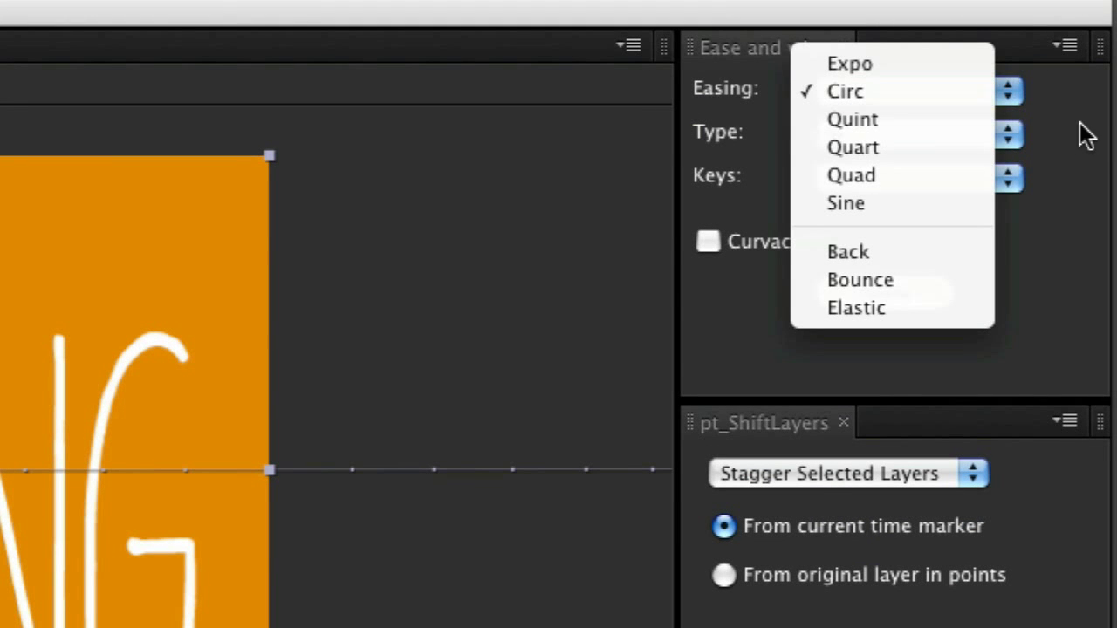
click(921, 65)
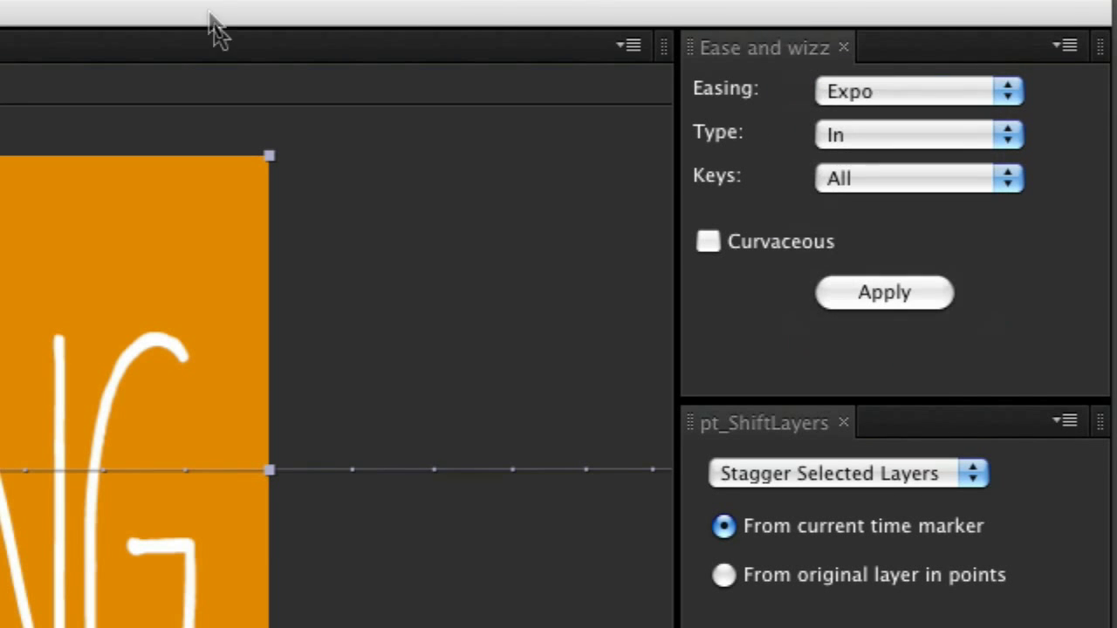
click(885, 133)
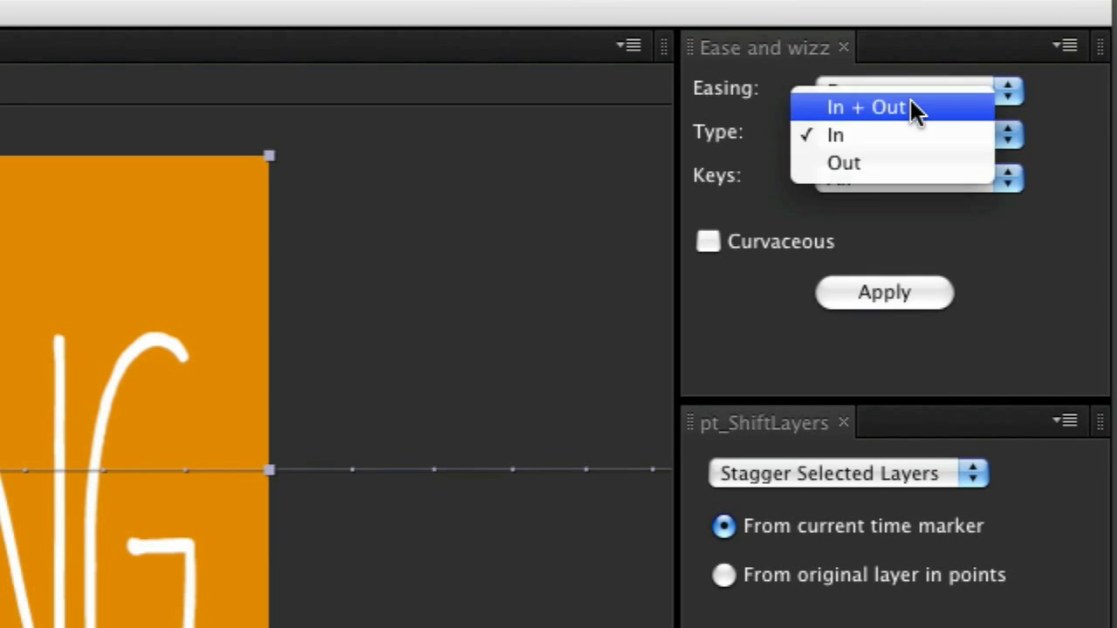
click(915, 108)
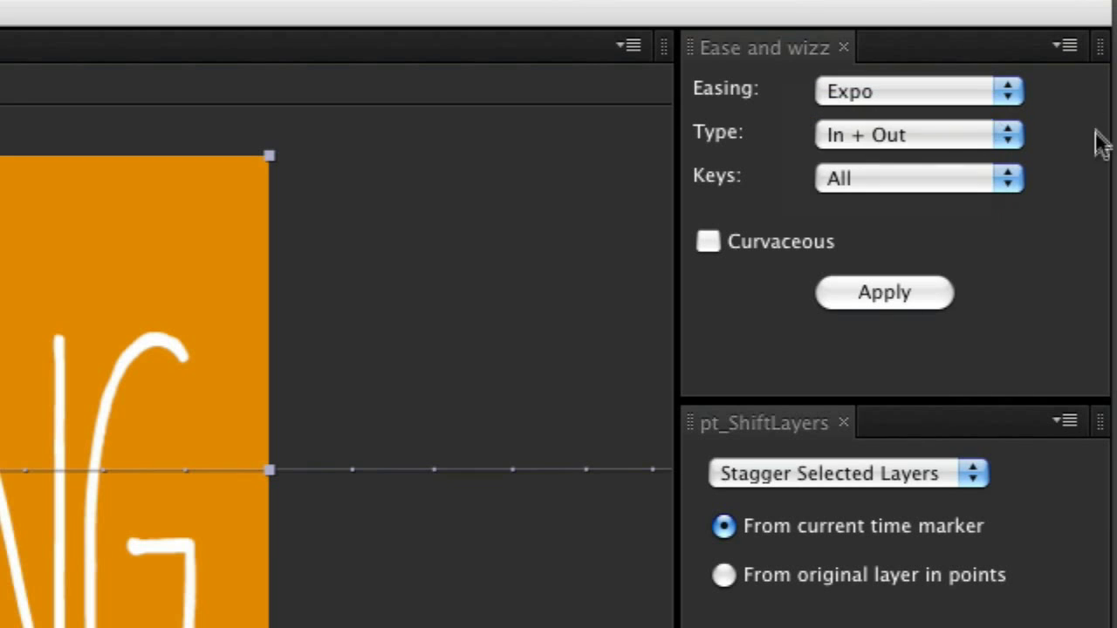
click(928, 96)
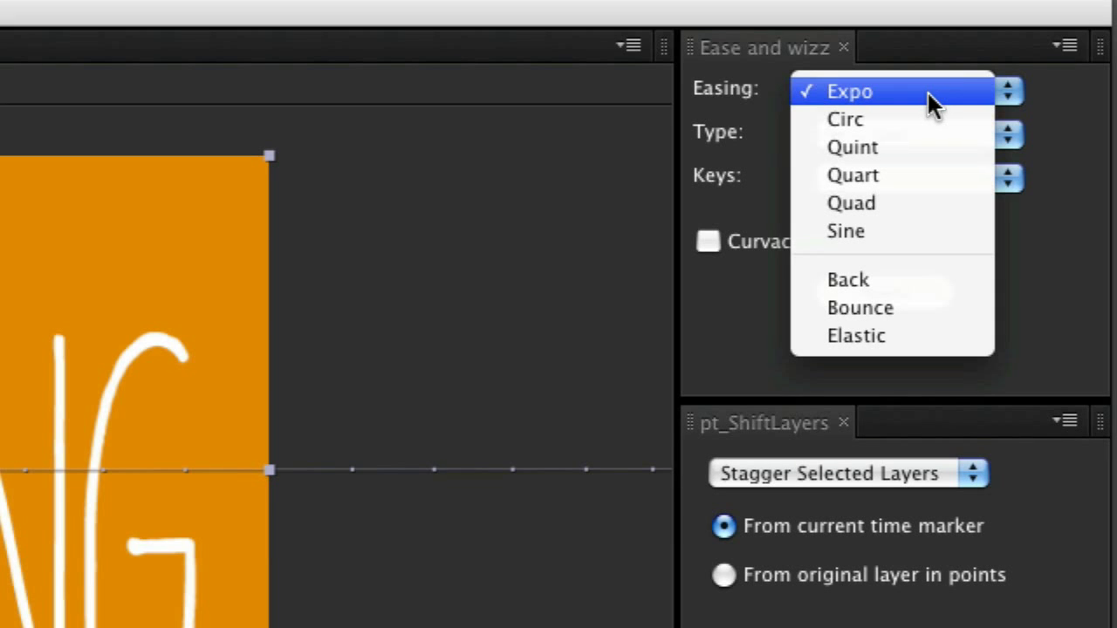
click(926, 60)
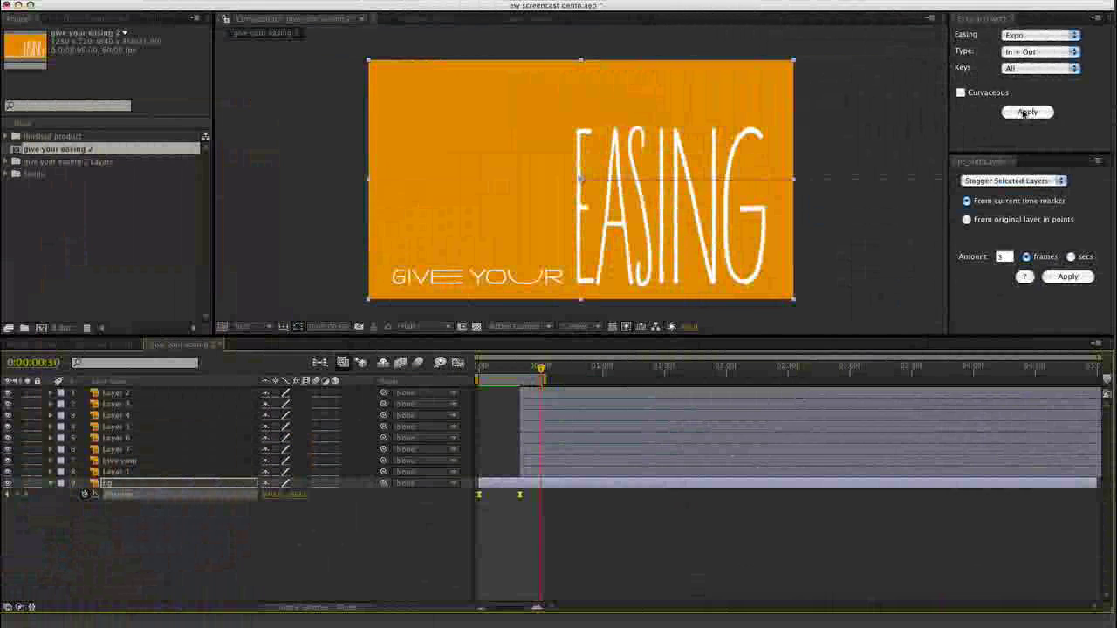
click(1008, 137)
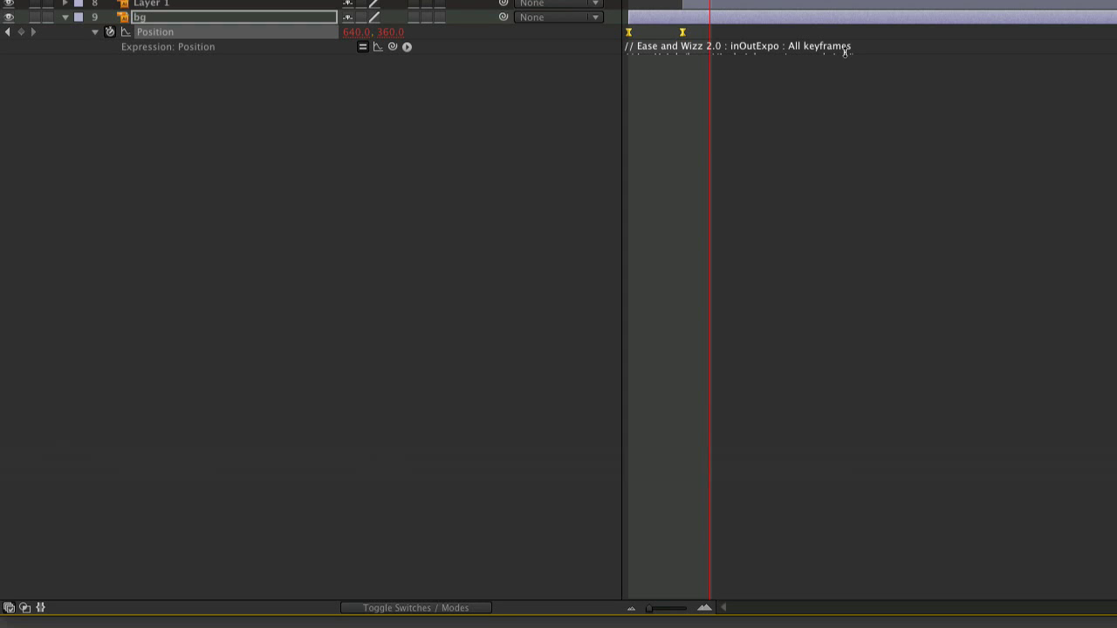
click(845, 53)
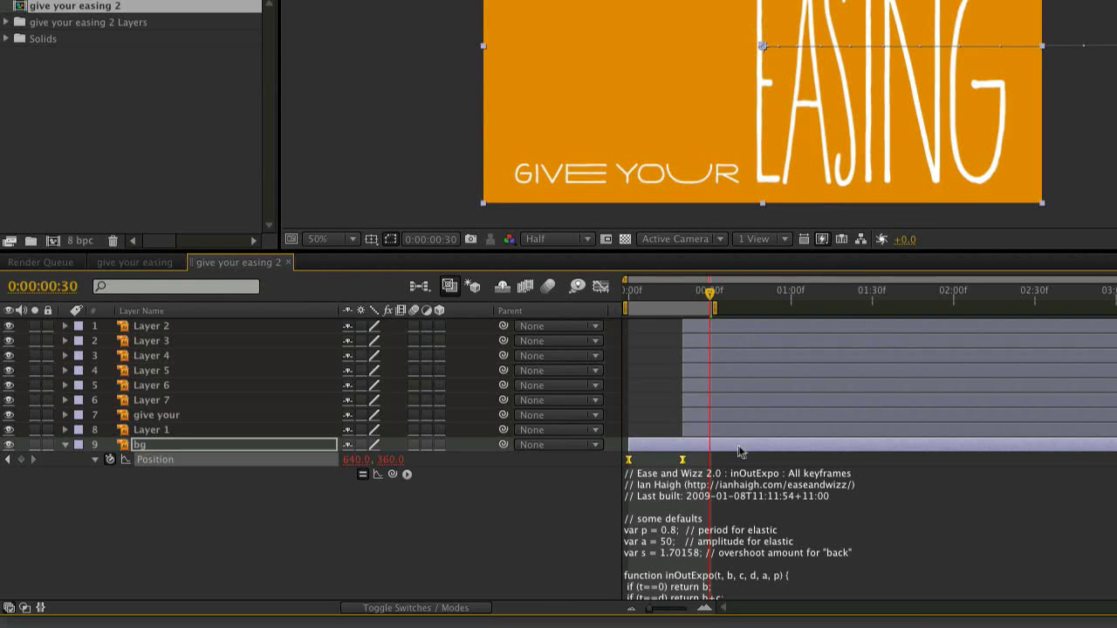
Apply Quint easing of type In + Out to the bg position keyframes
drag(730, 453, 664, 464)
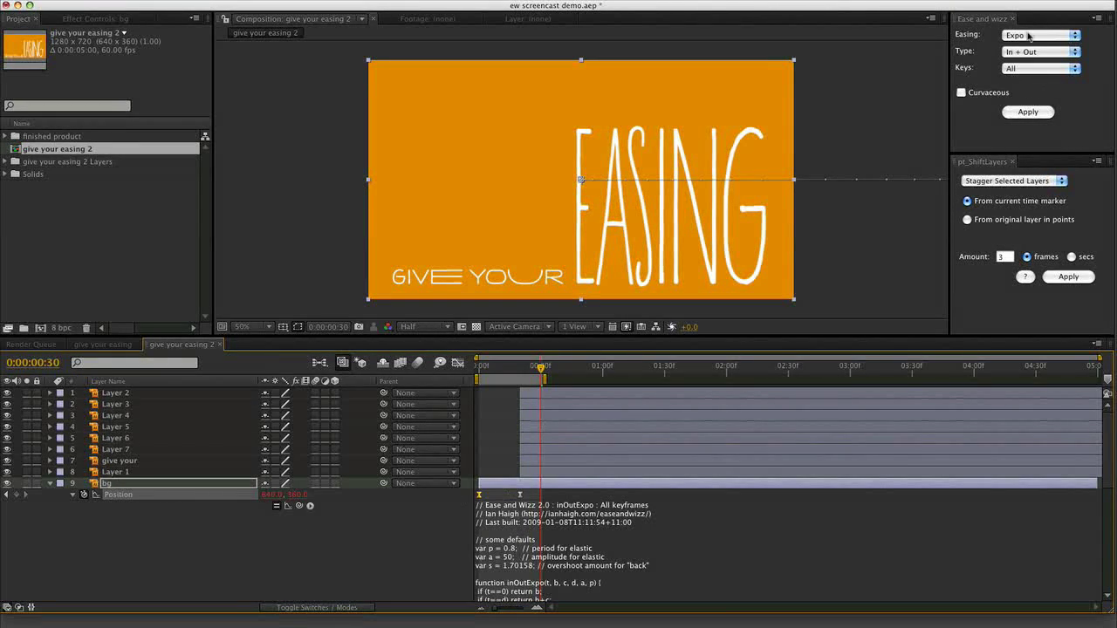
click(1070, 35)
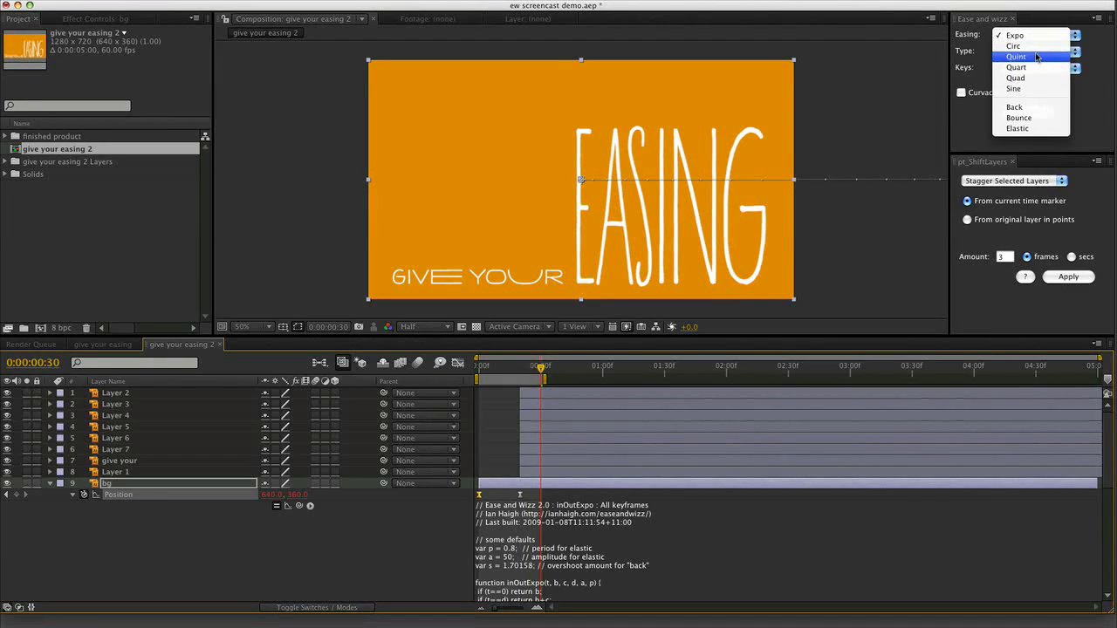
click(1037, 56)
click(1030, 112)
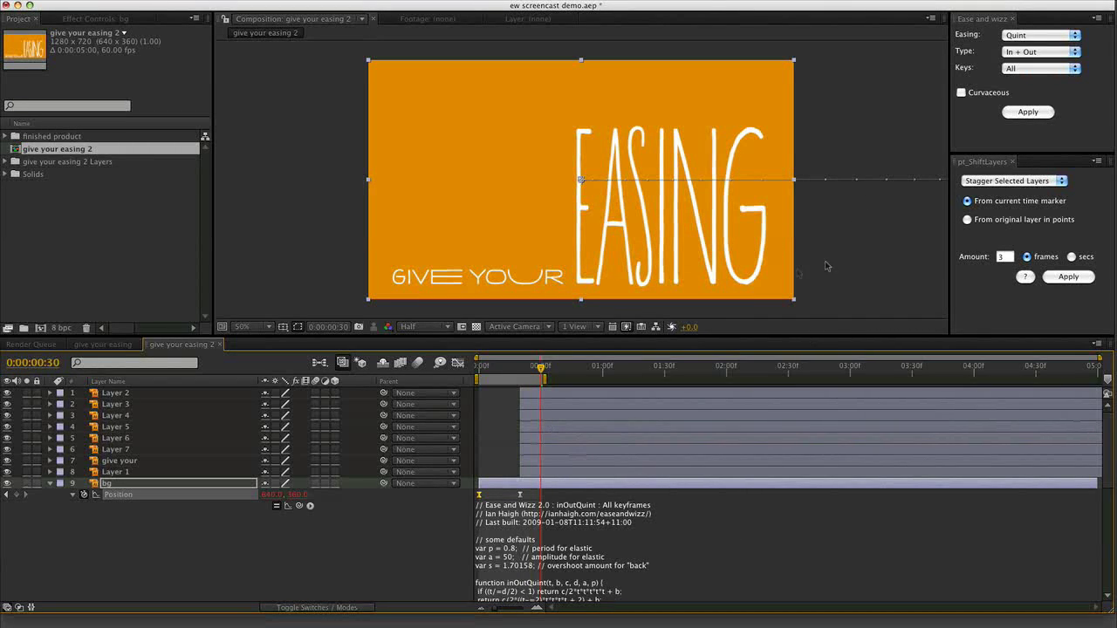
Switch the bg position easing back to Expo, keeping type In + Out, and deselect the layer
click(1039, 35)
click(1038, 91)
click(1032, 112)
click(348, 542)
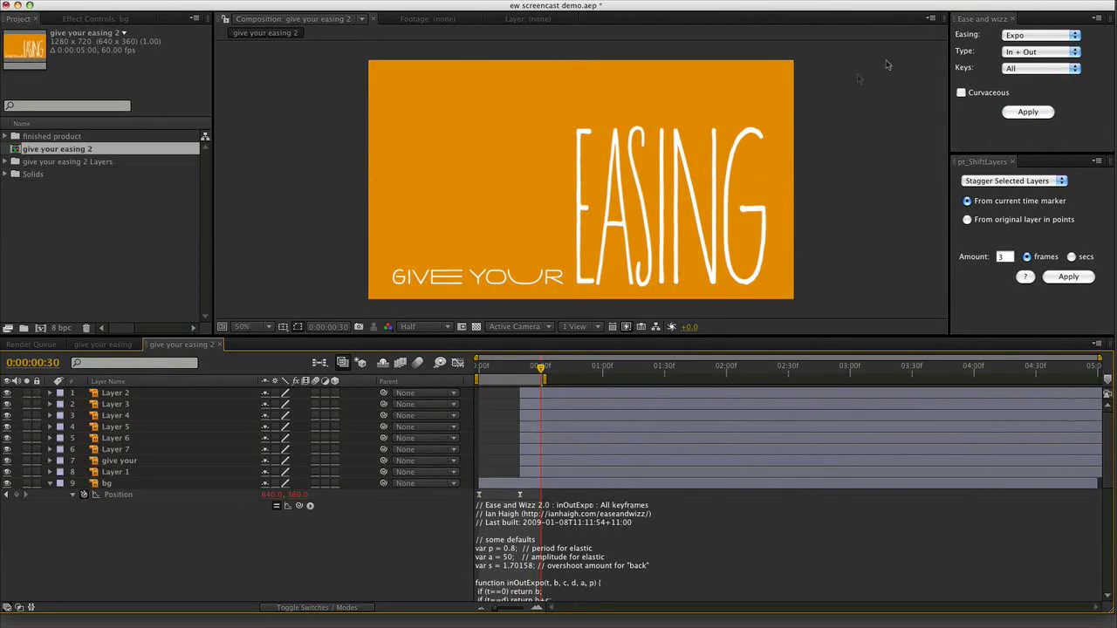
click(1034, 112)
click(1038, 111)
click(1033, 112)
Preview the bg layer's slide-in with the Expo easing applied
click(181, 485)
key(KP_0)
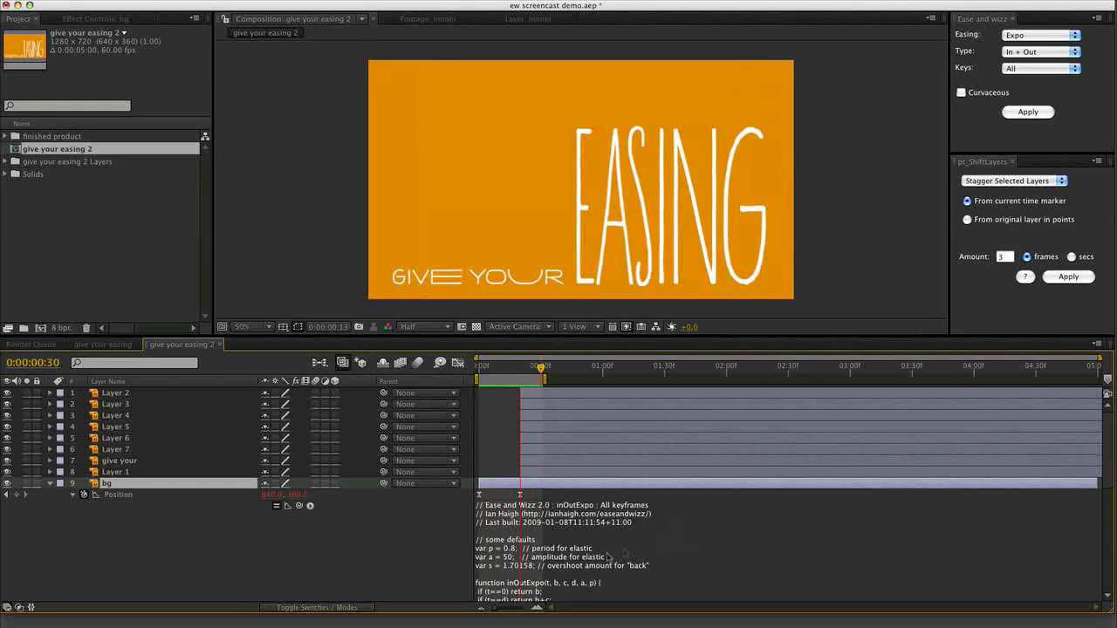
click(349, 569)
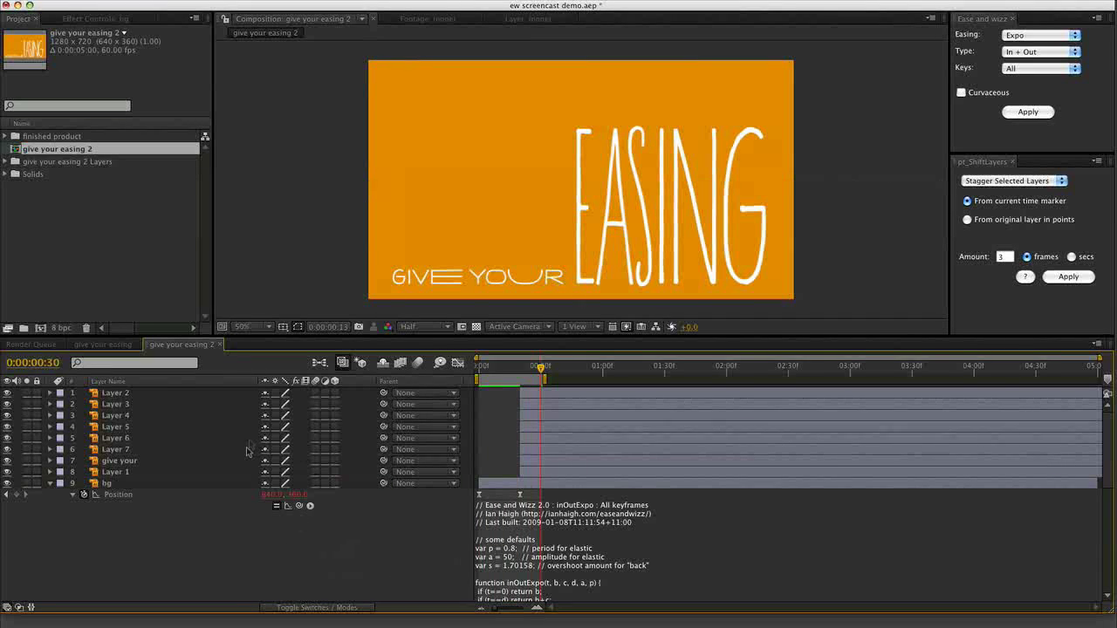
Toggle the bg position expression to preview the slide-in again, and collapse the layer's properties
click(277, 505)
key(KP_0)
key(KP_0)
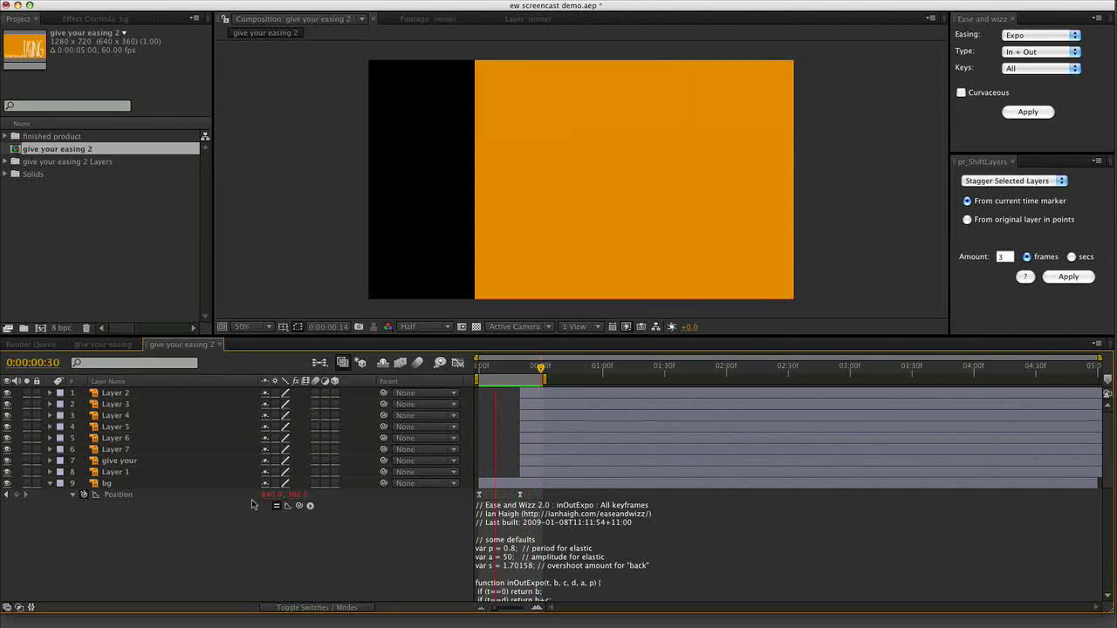
click(109, 484)
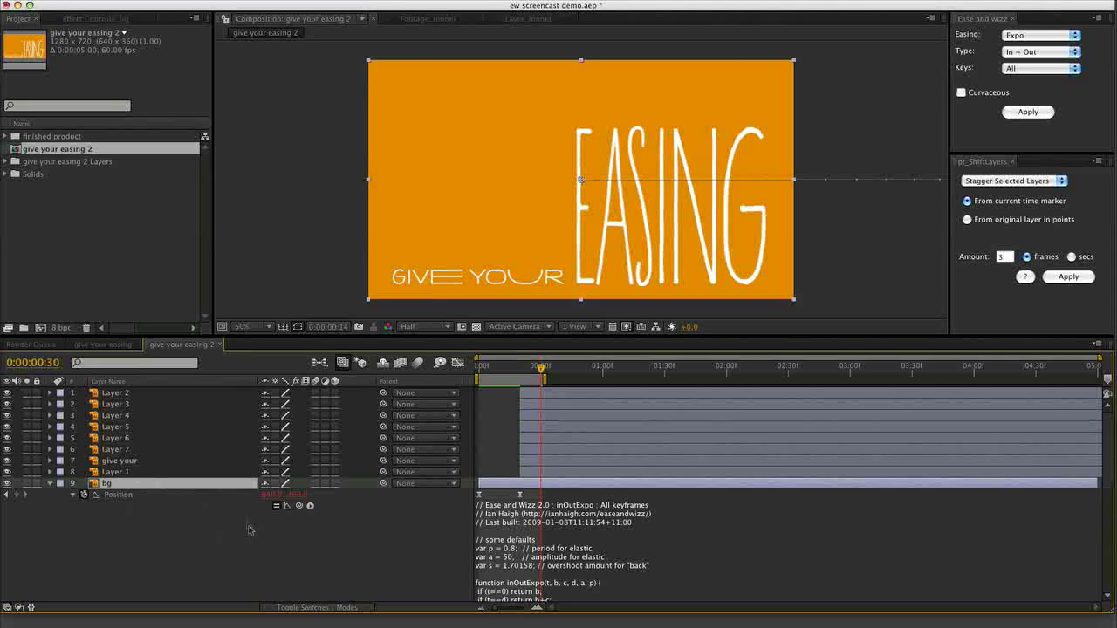
key(u)
Extend the work area end to nearly 2:30 and make every layer above bg a 3D layer
click(615, 472)
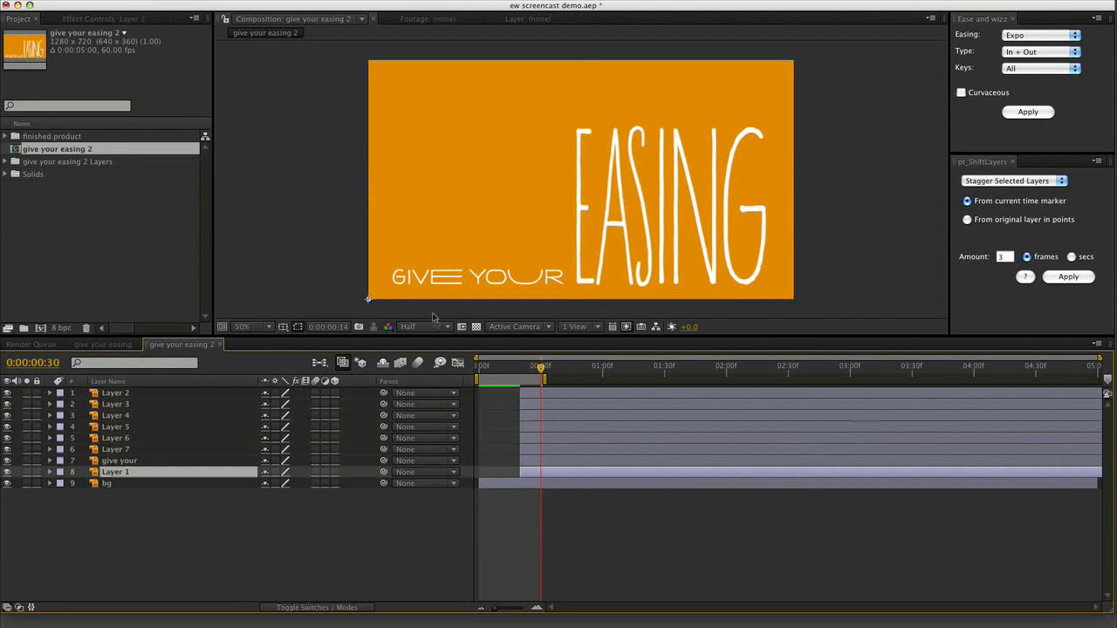
drag(543, 378, 781, 378)
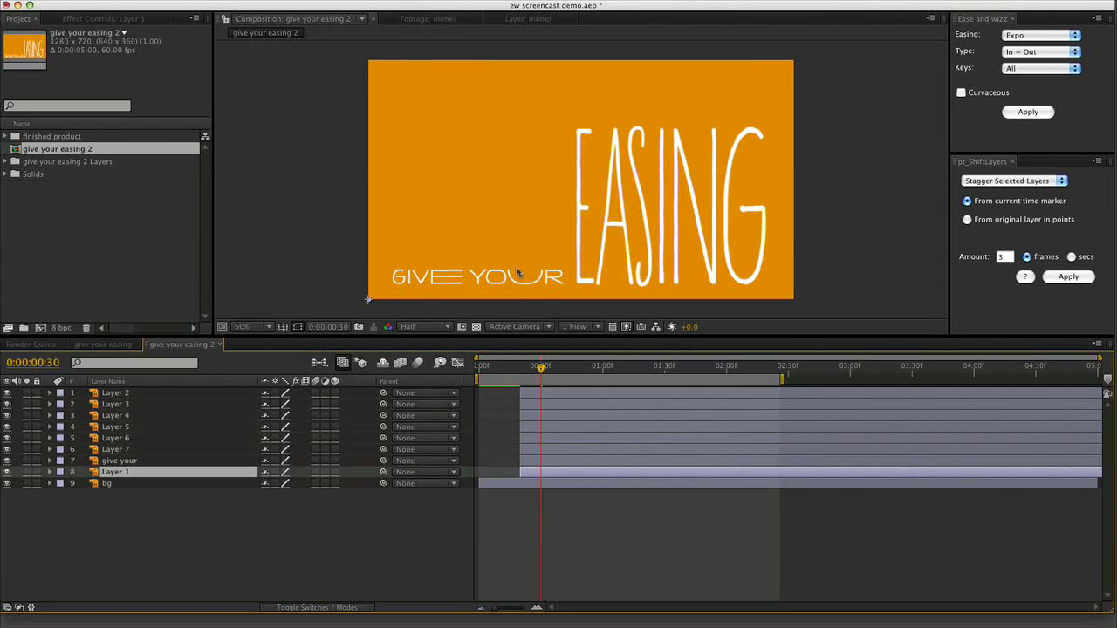
shift+click(156, 394)
click(335, 395)
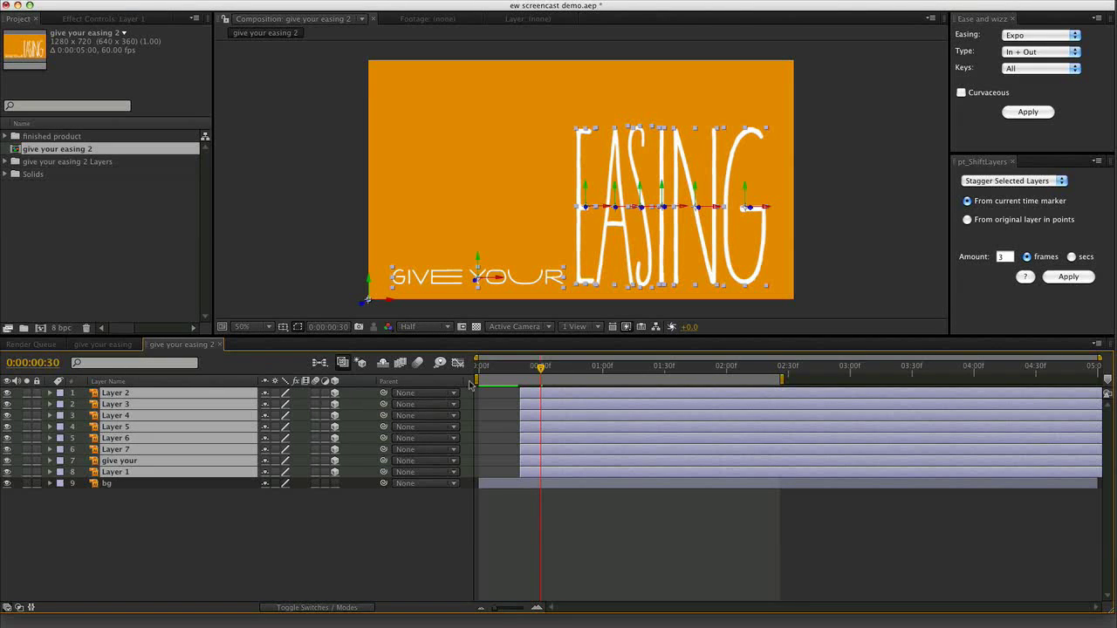
Add a camera with the proposed settings and turn off its Depth of Field
key(ctrl+alt+shift+c)
key(Return)
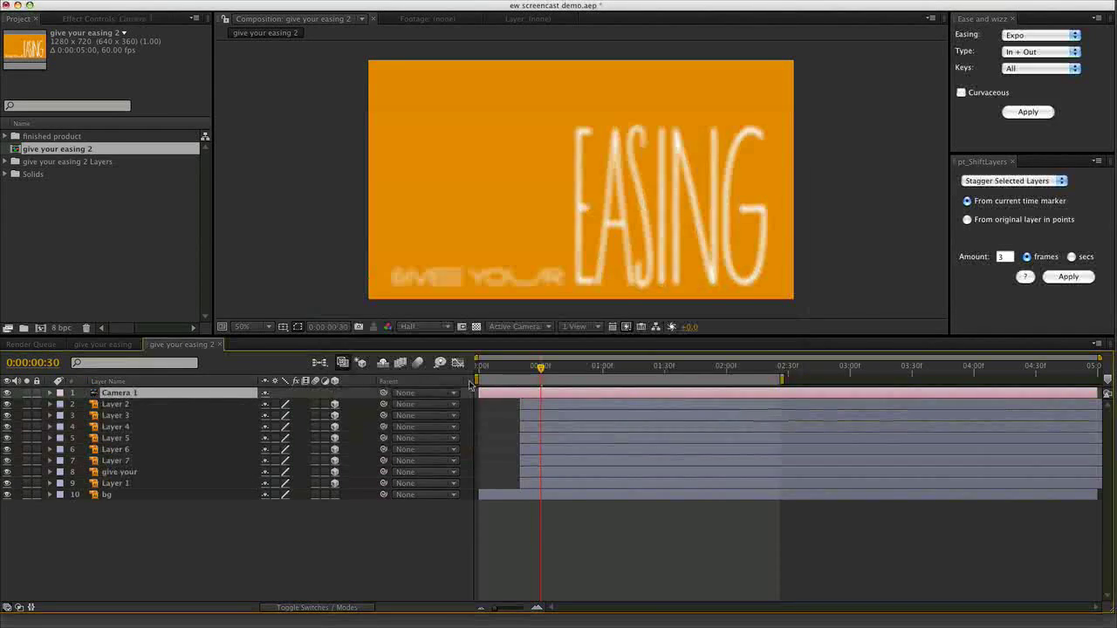
key(ctrl+grave)
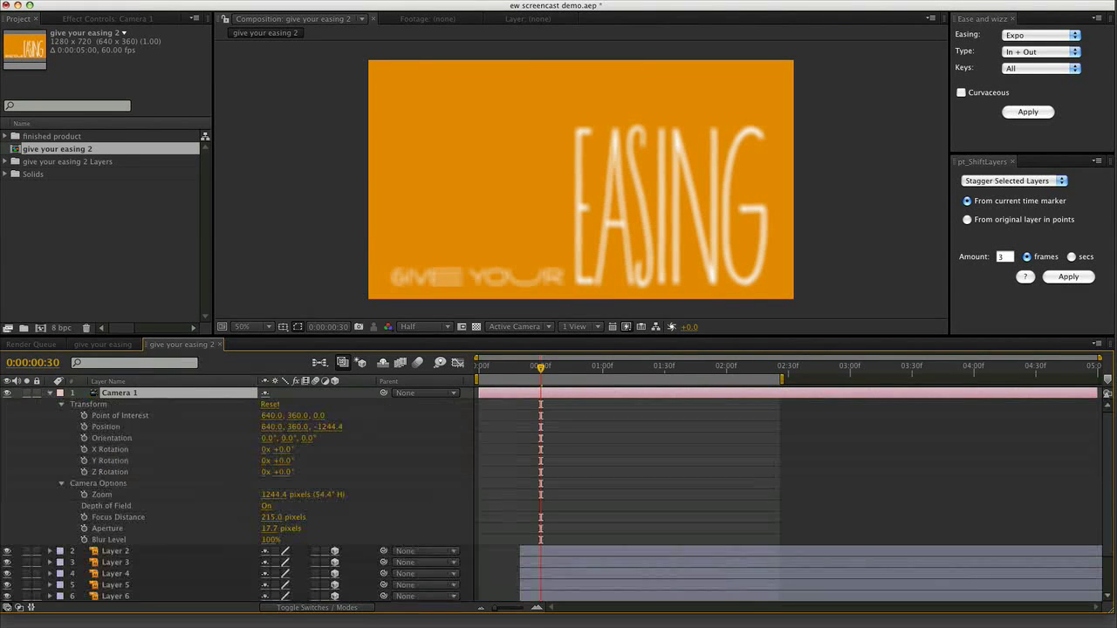
click(266, 507)
key(ctrl+grave)
Move the camera in on the GIVE YOUR text so that it fills the frame's width
key(c)
drag(561, 264, 698, 214)
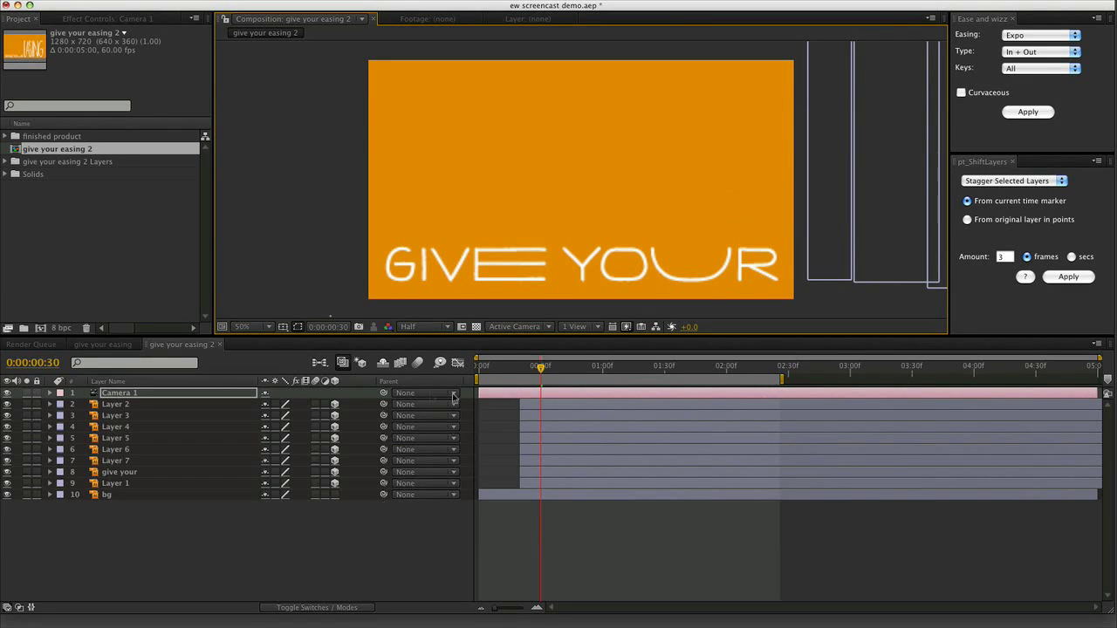
click(264, 412)
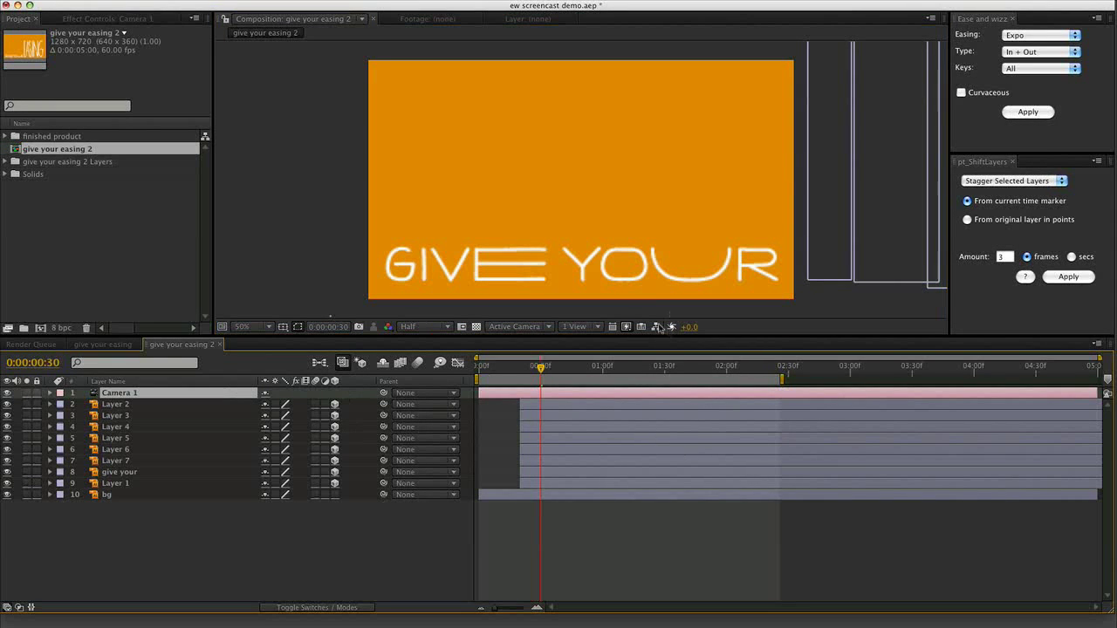
Turn on continuous rasterization for all layers between the camera and bg, and select the camera layer
click(162, 482)
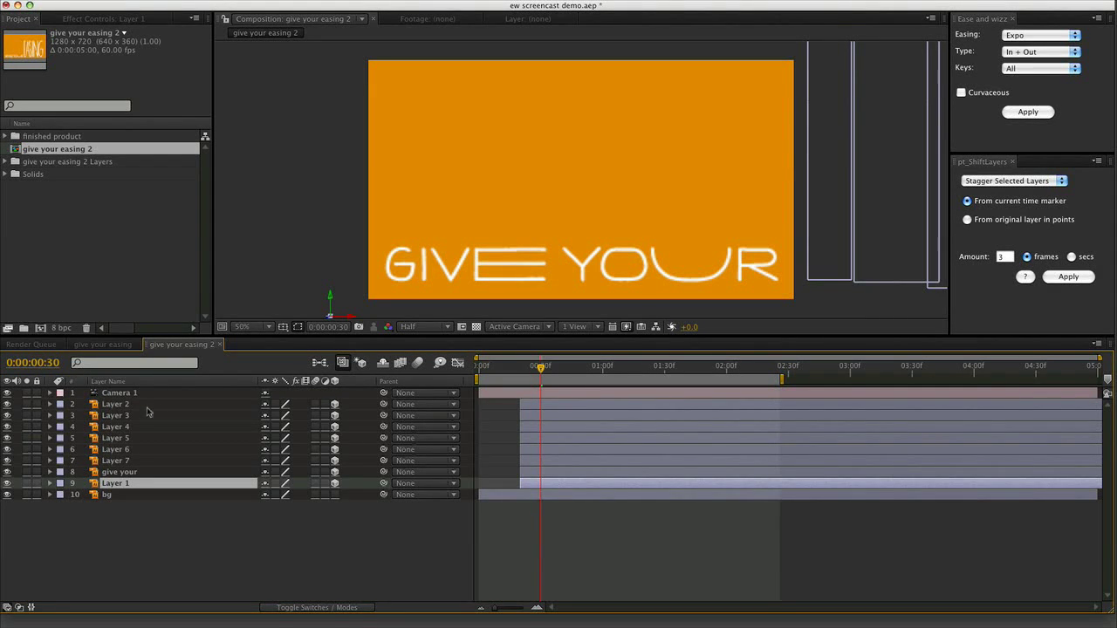
shift+click(148, 406)
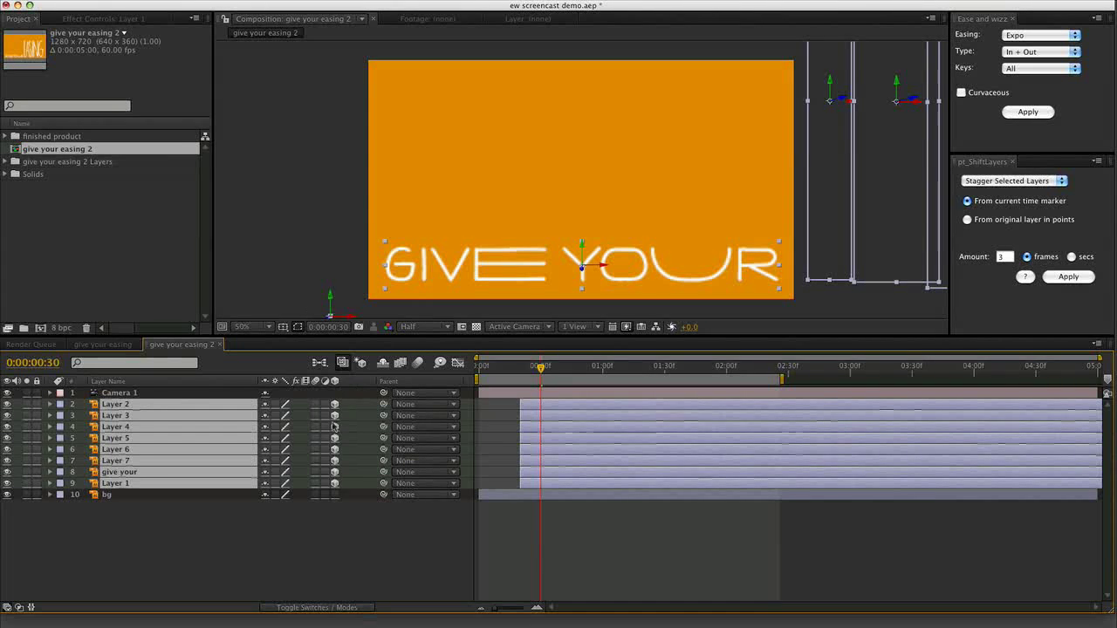
click(274, 407)
click(191, 393)
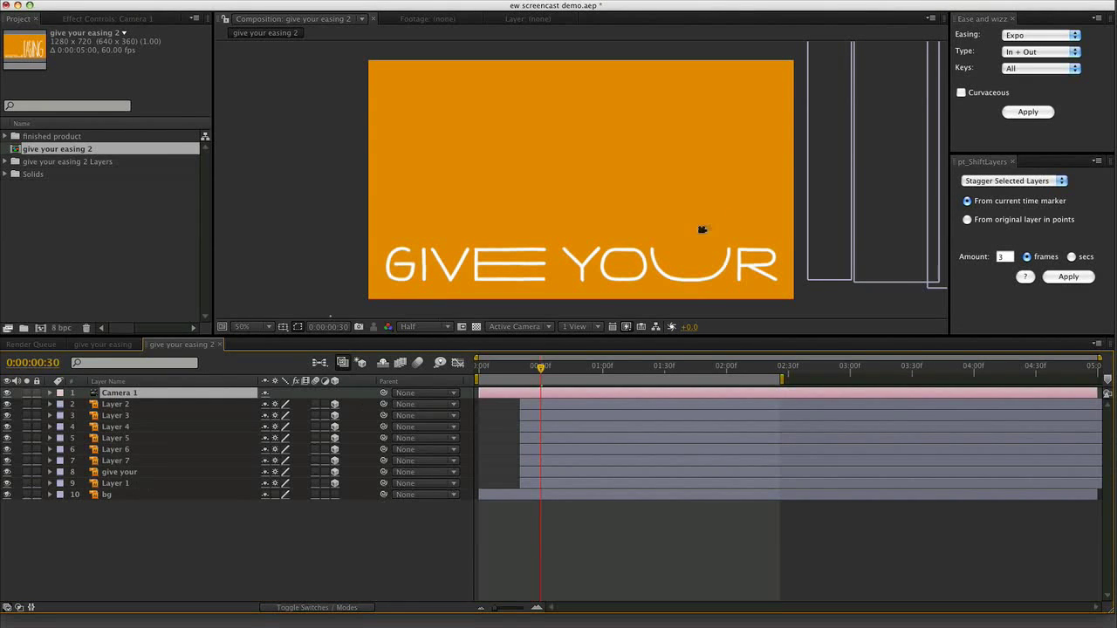
Duplicate the "give your" layer and rename the two copies "give" and "your"
click(177, 472)
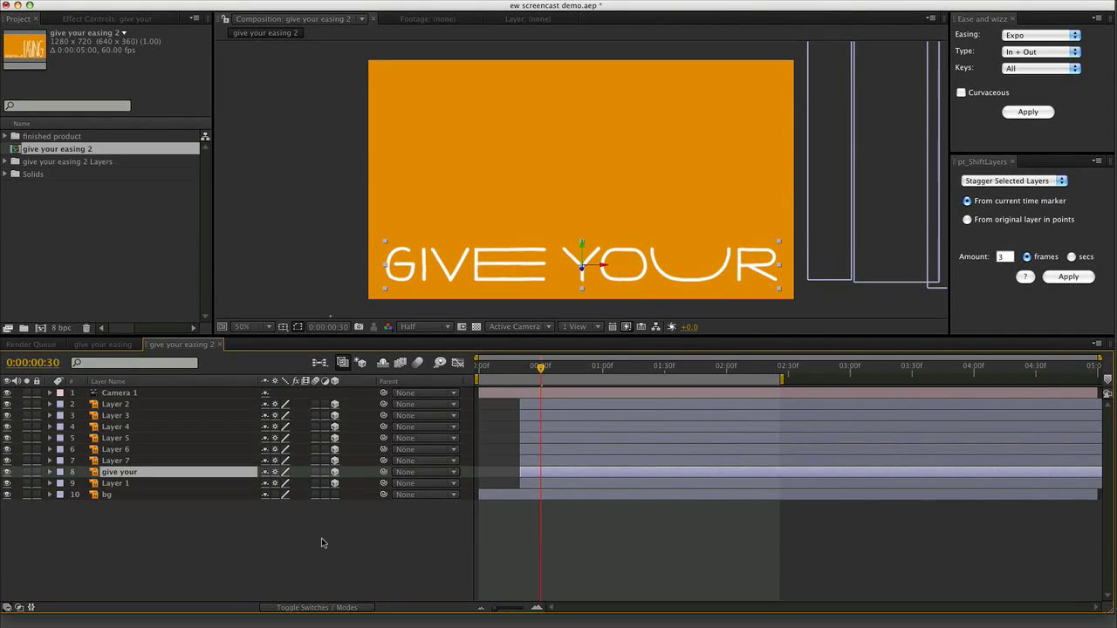
key(ctrl+d)
key(Return)
text(give)
key(Return)
key(ctrl+Down)
key(Return)
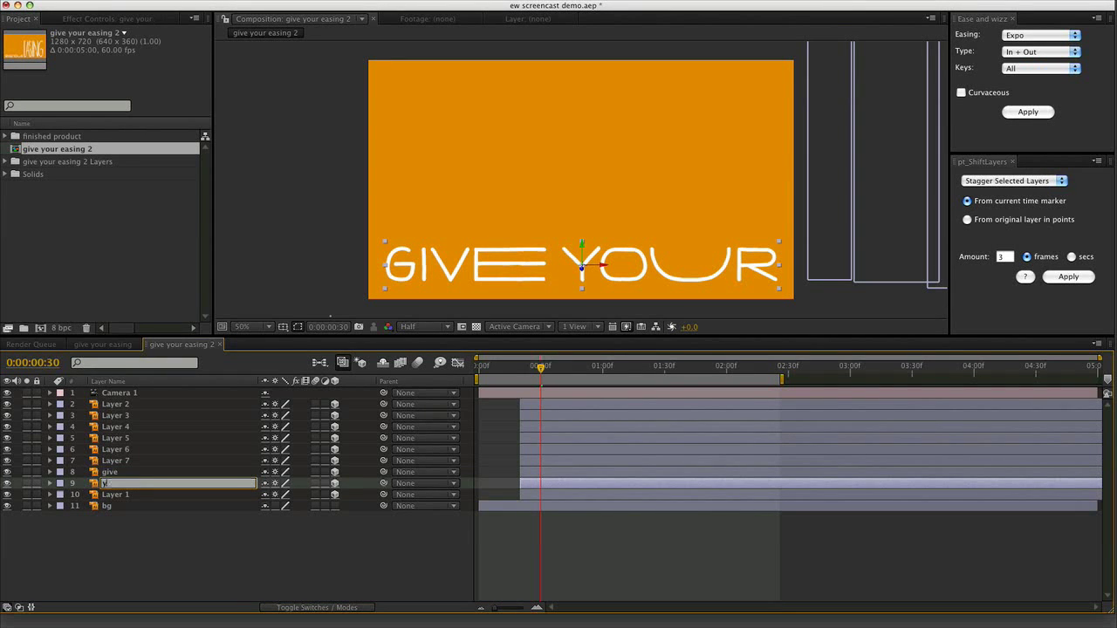
text(your)
key(Return)
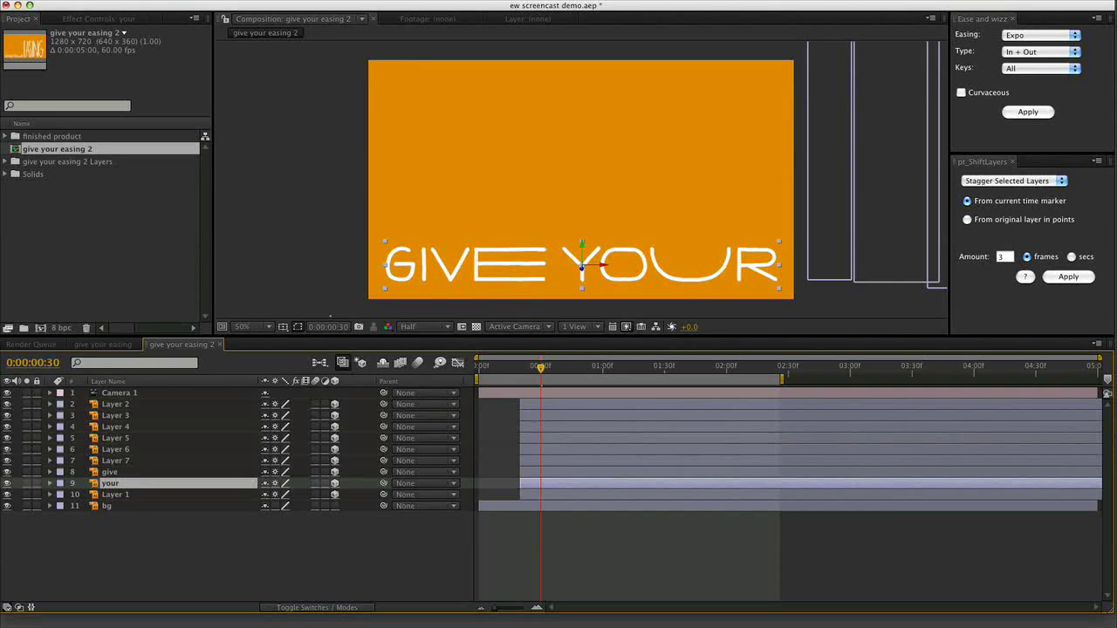
Mask the "your" layer by pulling a full-layer mask's edge in so only the word YOUR remains
key(Return)
key(super+t)
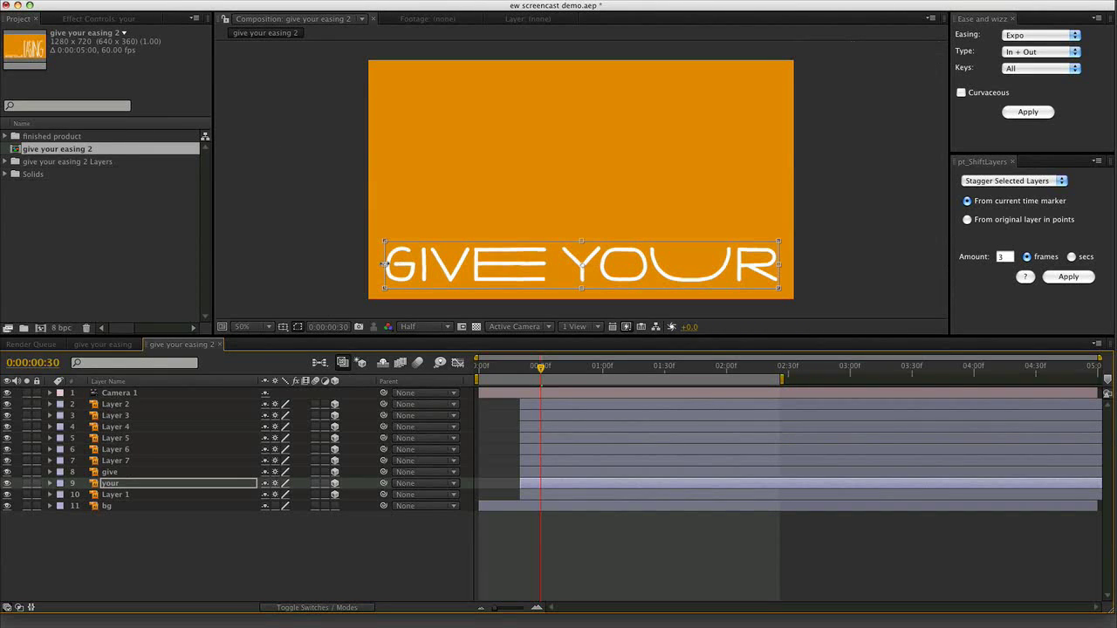
drag(385, 264, 559, 265)
key(Return)
Mask the "give" layer so that only the word GIVE remains
click(521, 256)
key(Return)
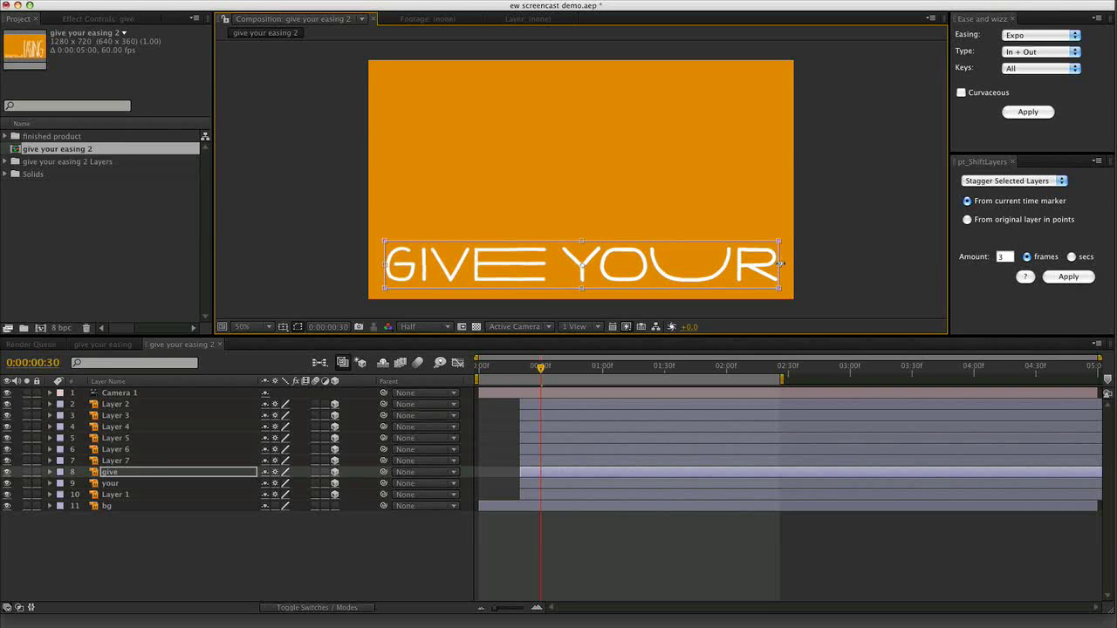
drag(781, 262, 559, 269)
key(Return)
key(Return)
Add position keyframes to both the "give" and "your" layers at 0:00:00:20
key(ctrl+Down)
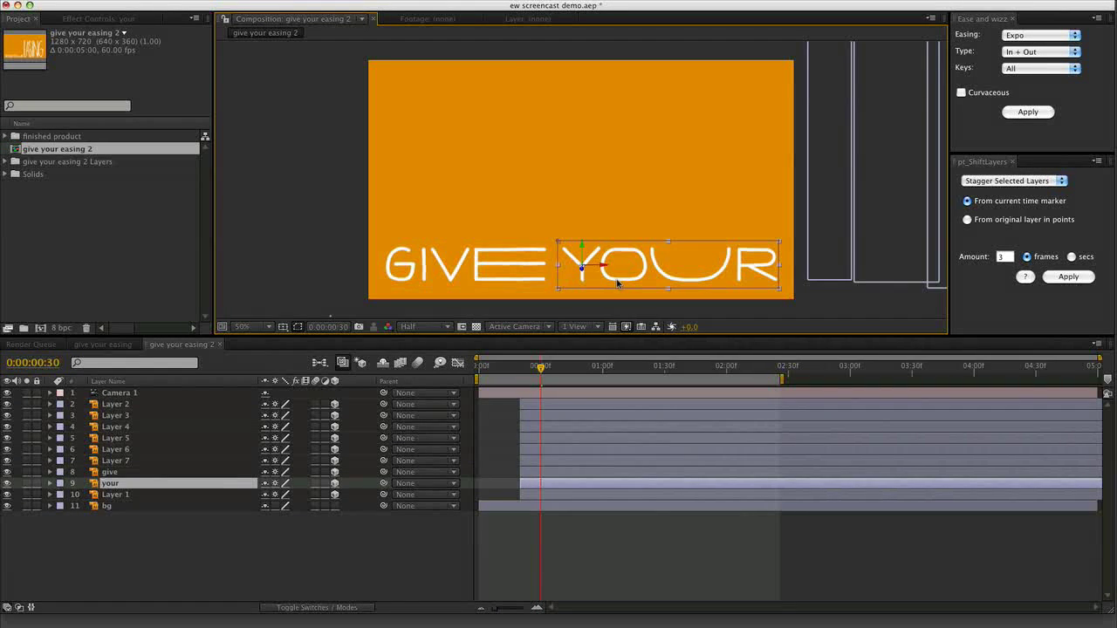
key(Return)
mouse_move(582, 248)
mouse_down()
mouse_move(588, 163)
mouse_move(586, 247)
mouse_up()
key(shift+Page_Up)
key(super+shift+Up)
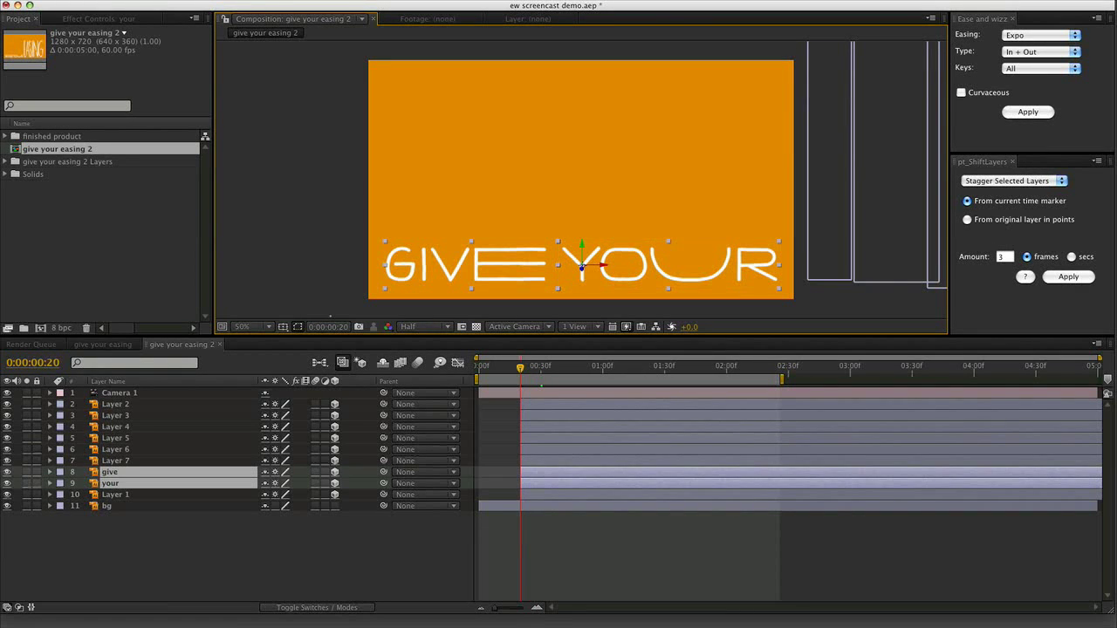
key(alt+shift+p)
Add a second position keyframe to both the "give" and "your" layers at 0:00:00:40
key(shift+Page_Down)
key(shift+Page_Down)
key(shift+Page_Down)
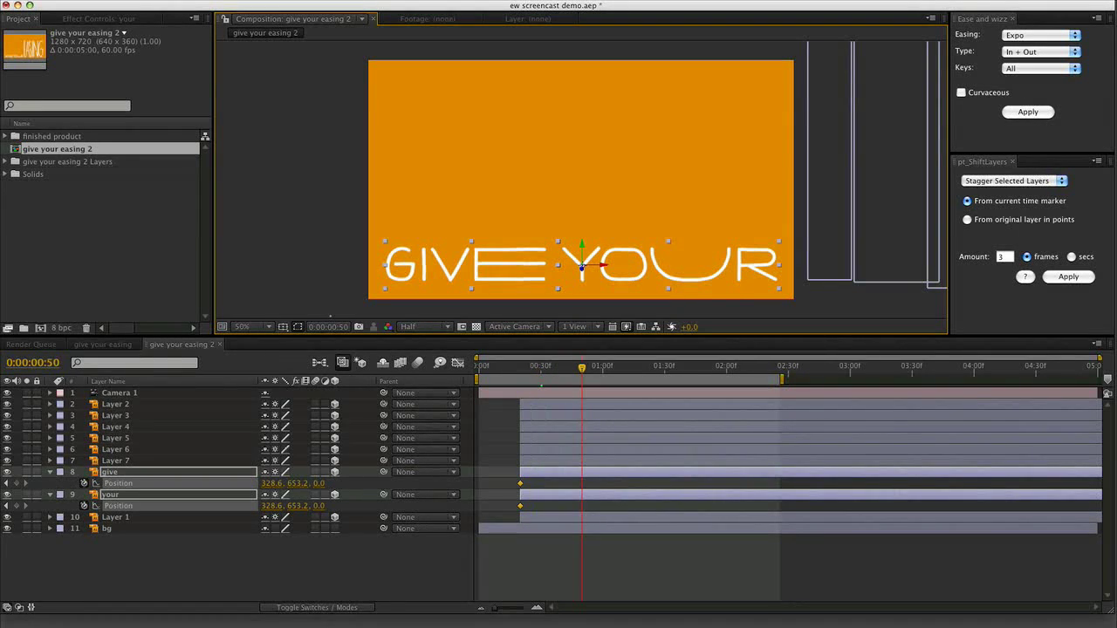
key(shift+Page_Up)
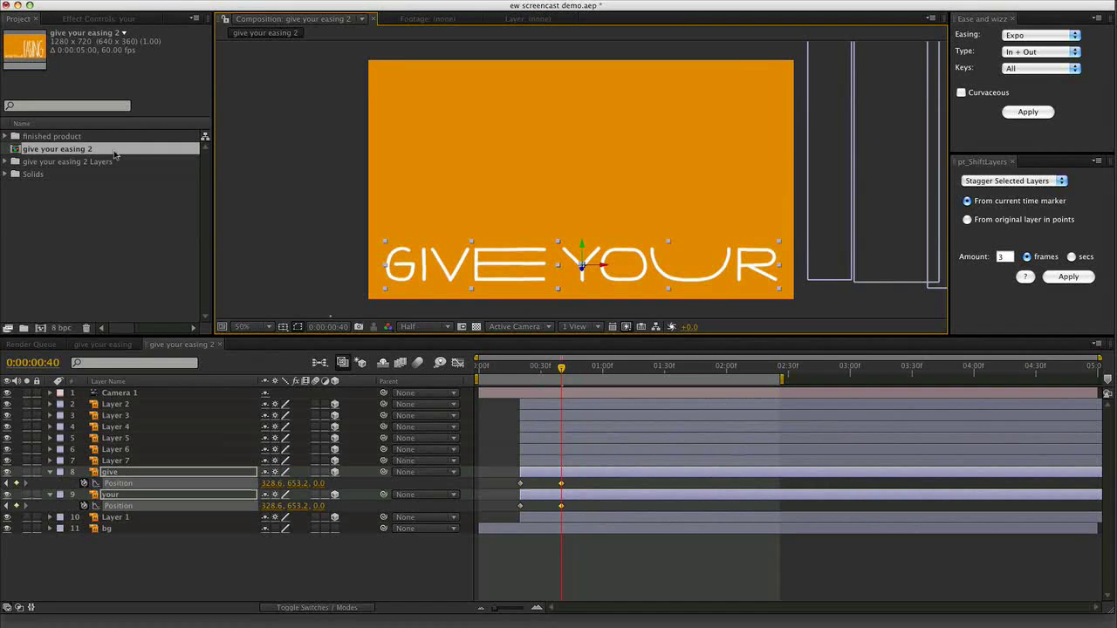
At 0:00:00:20, raise the "give" and "your" layers above the frame to a Y position of about 347
key(shift+Page_Up)
key(shift+Page_Up)
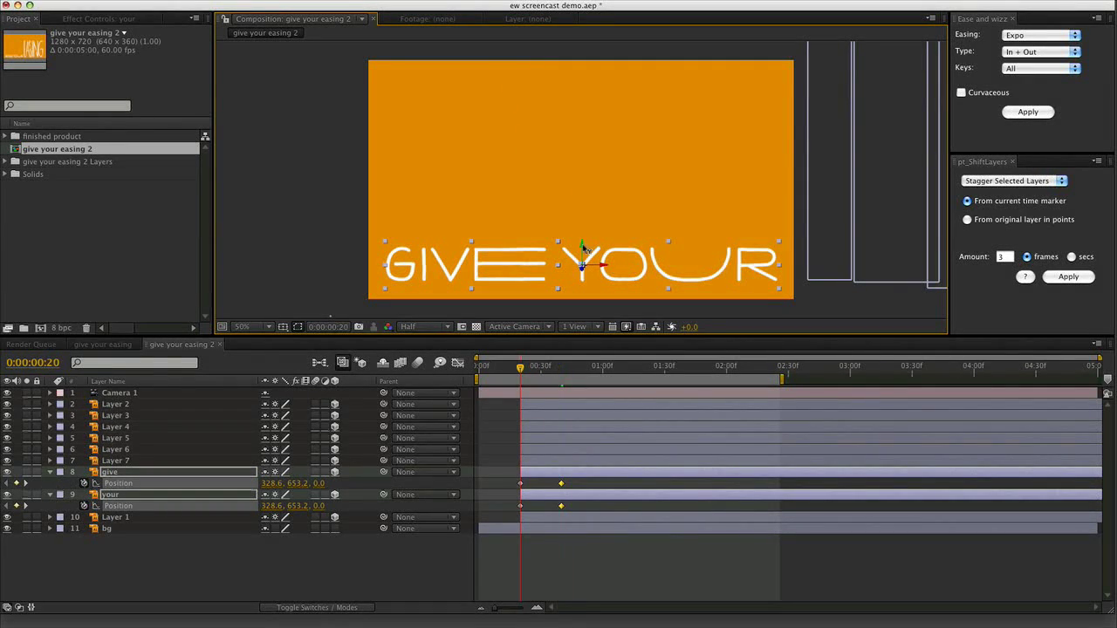
drag(583, 250, 580, 148)
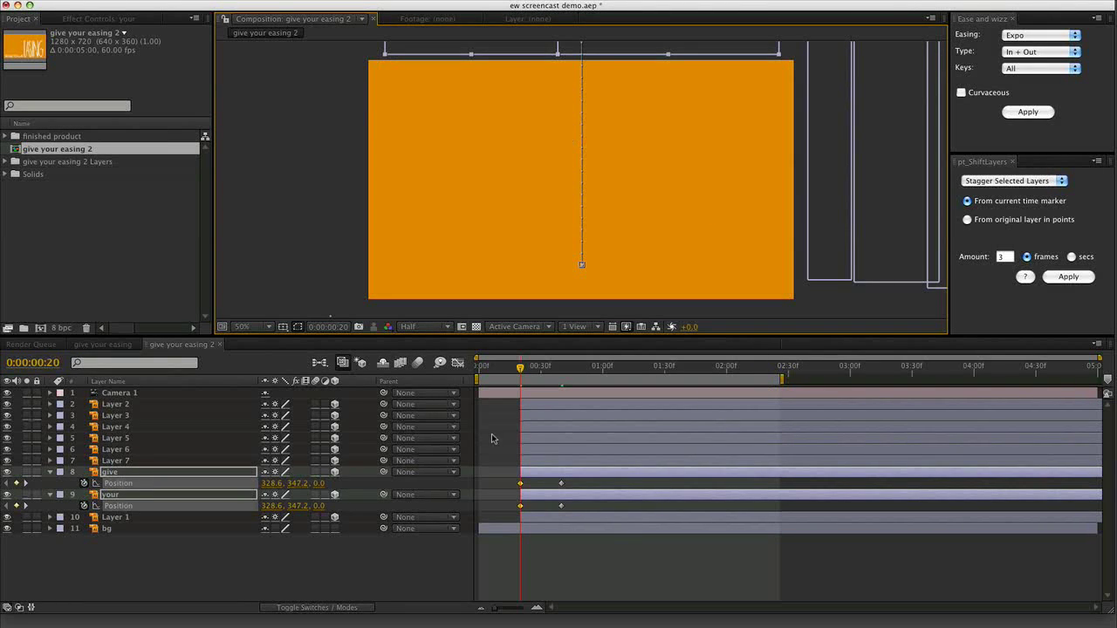
Apply Ease and Wizz Circ easing of type Out to the "give" and "your" position keyframes
click(1009, 41)
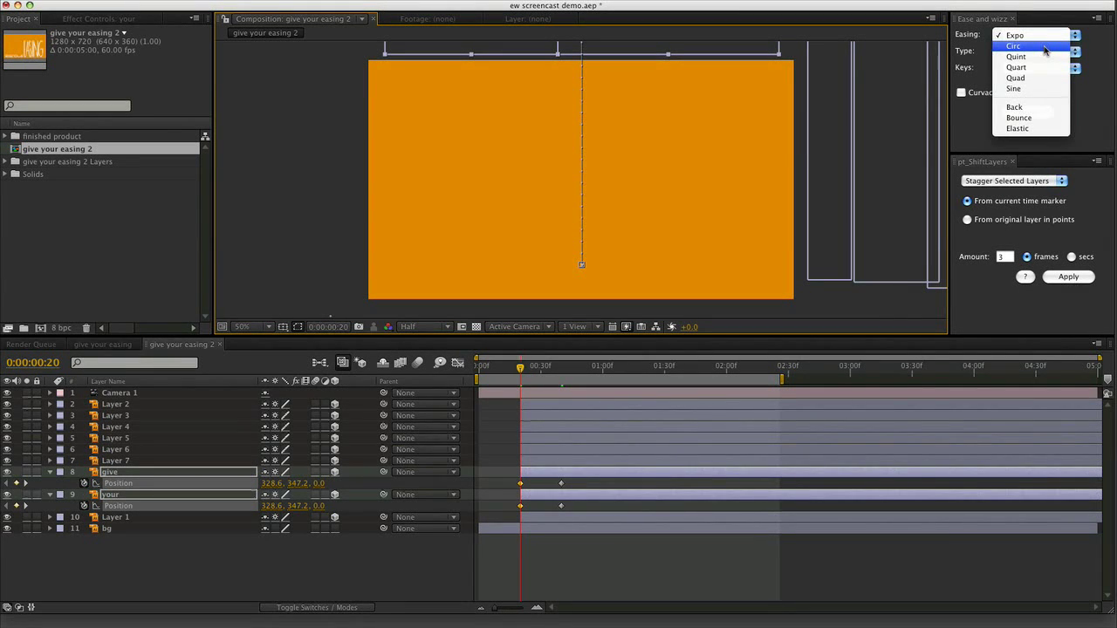
click(1044, 46)
click(1032, 50)
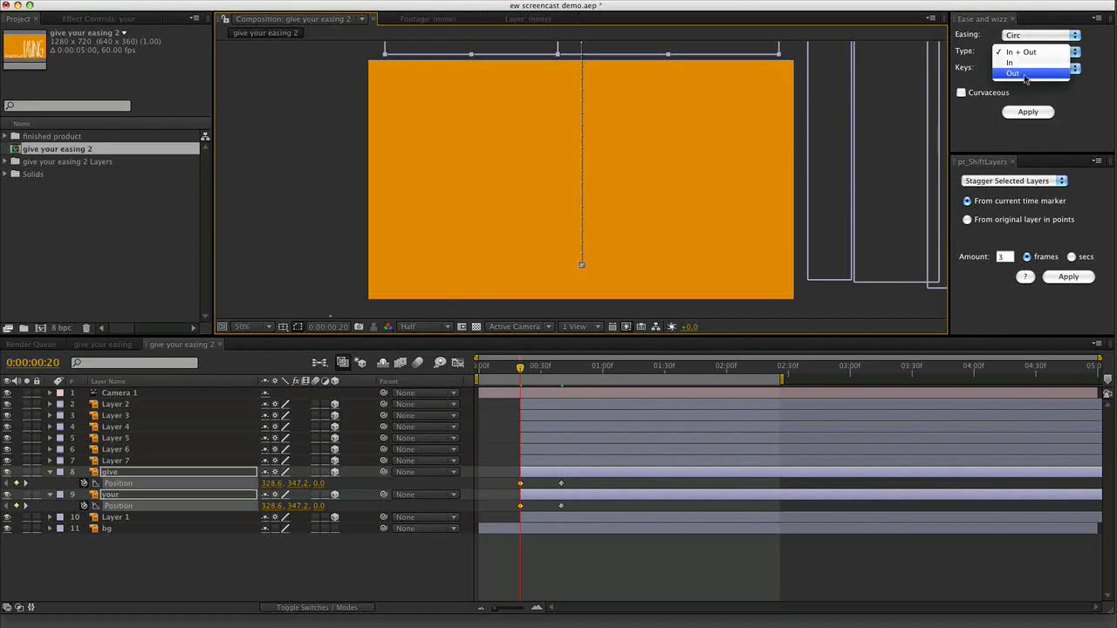
click(1013, 73)
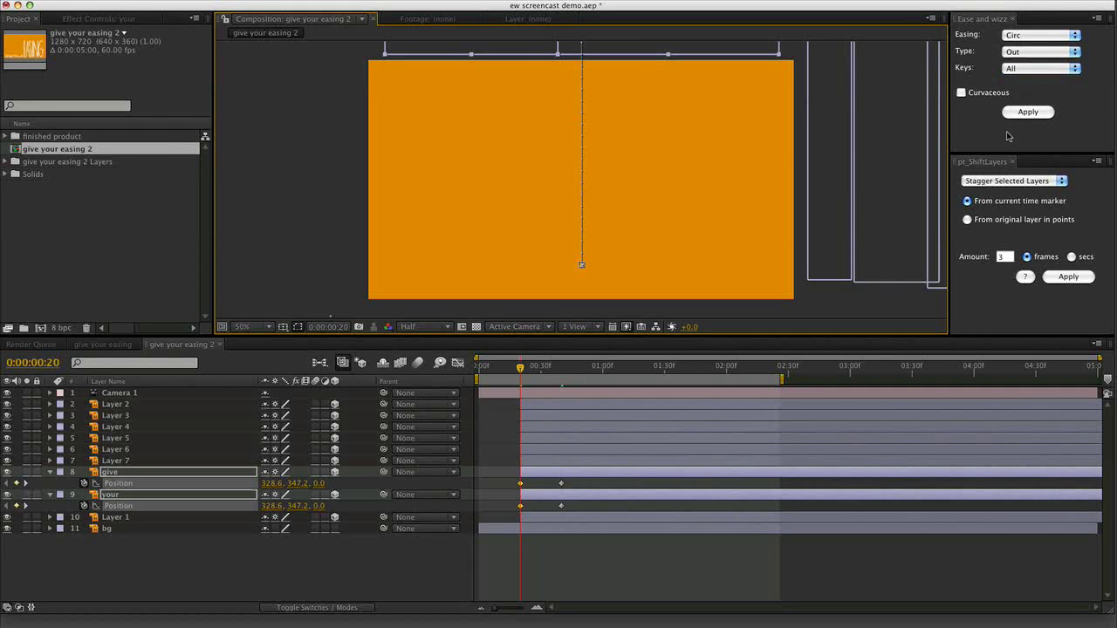
drag(611, 579, 537, 478)
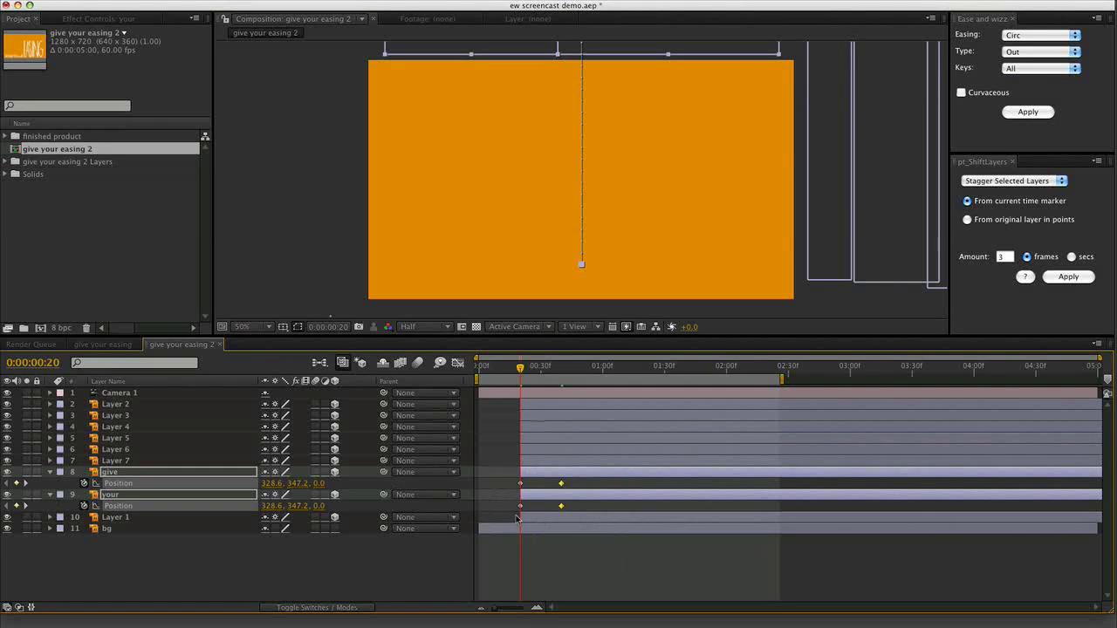
drag(590, 546, 544, 477)
click(1031, 112)
End the work area at 0:00:00:48 and preview the eased drop of GIVE YOUR
click(578, 367)
key(n)
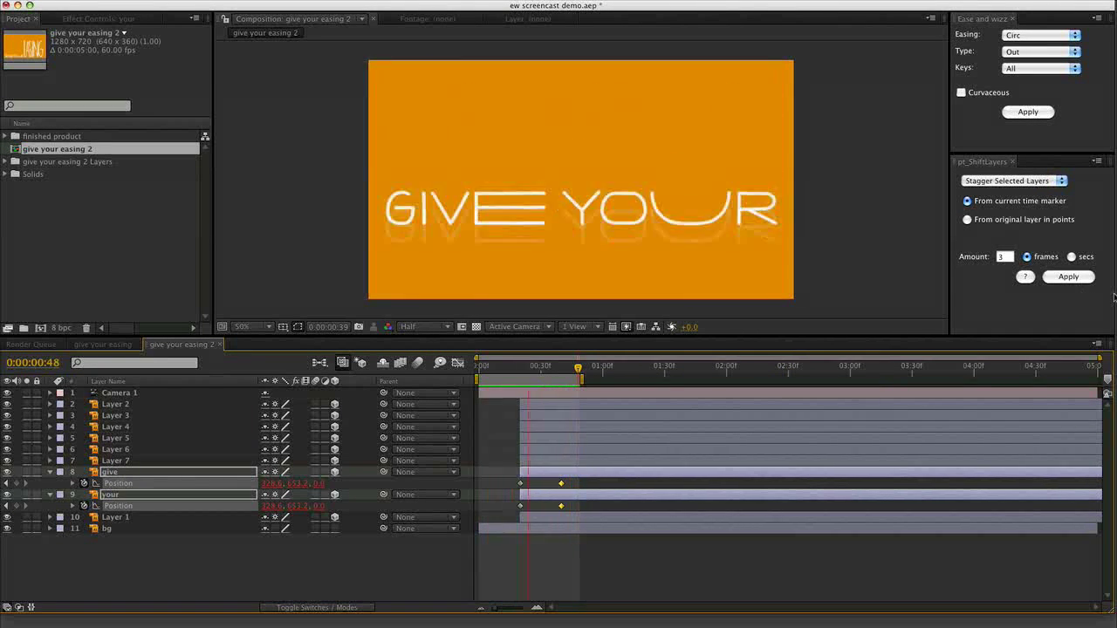
key(space)
Reveal and disable the position expressions on "give" and "your", and preview the plain keyframed motion
key(e)
key(e)
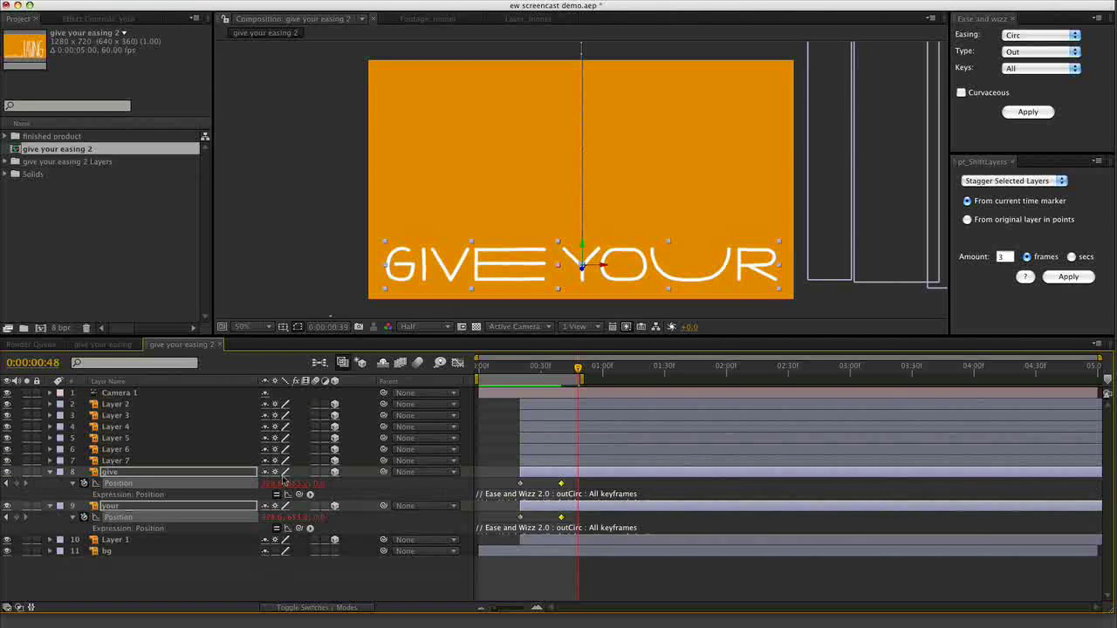
click(276, 528)
click(276, 494)
key(KP_0)
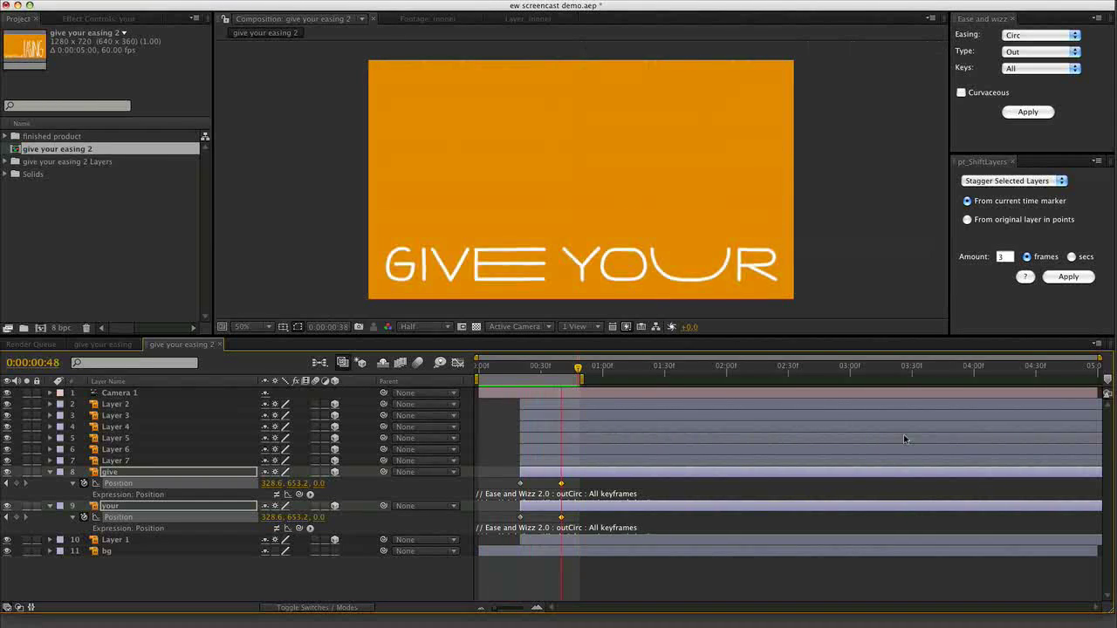
Apply Easy Ease In to the ending position keyframes of "give" and "your" and preview the drop
drag(620, 587, 561, 479)
key(KP_0)
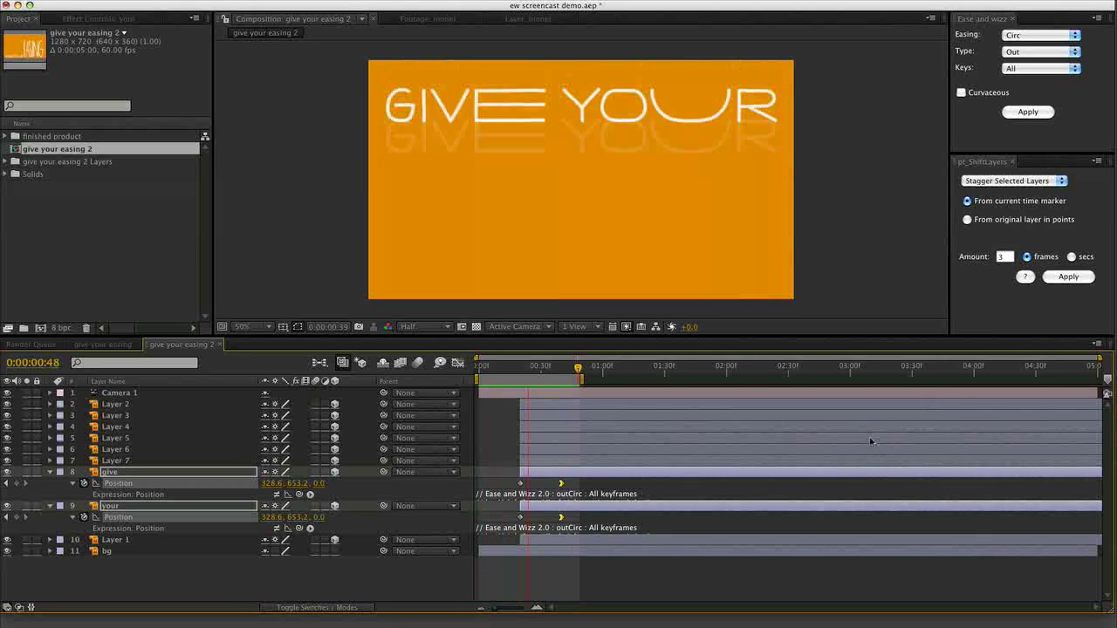
key(space)
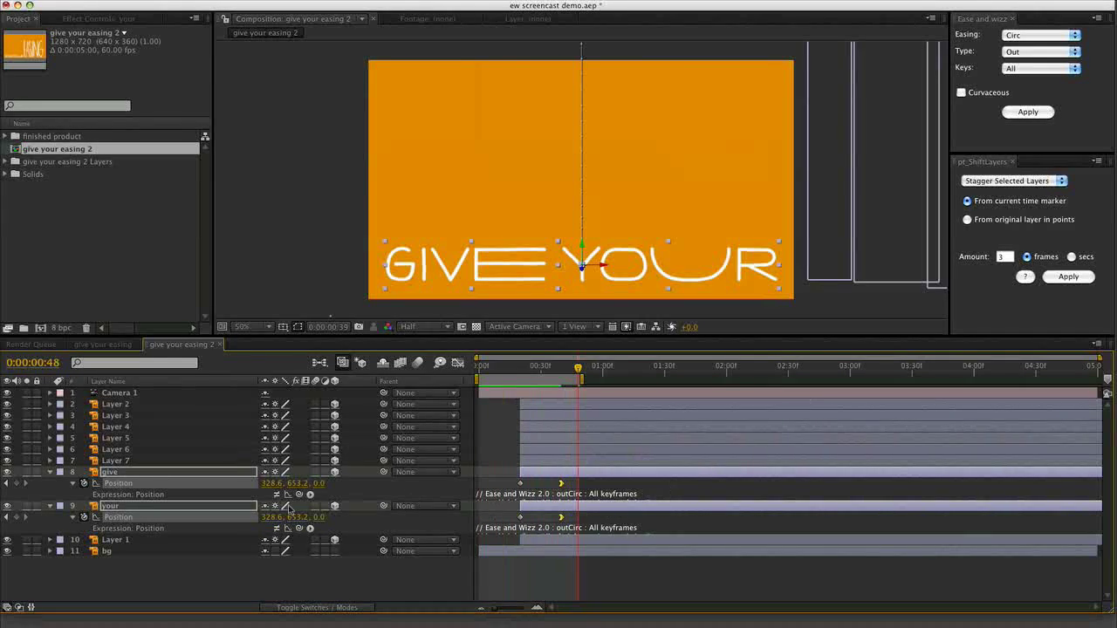
Re-enable the position expressions on "give" and "your", preview the drop, and select only the "your" layer
click(277, 495)
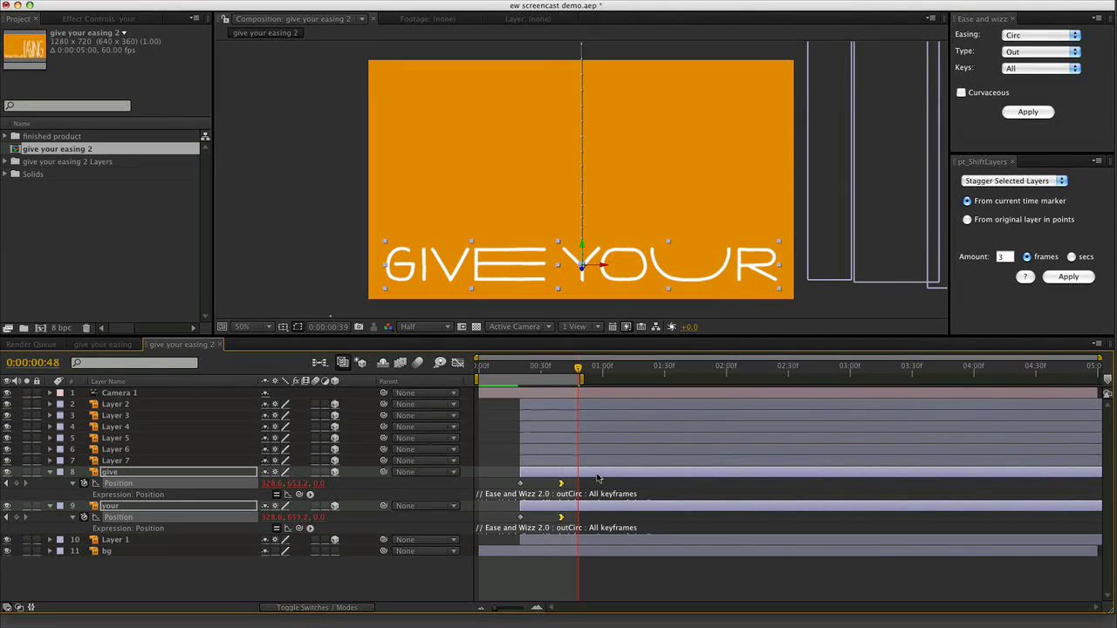
key(space)
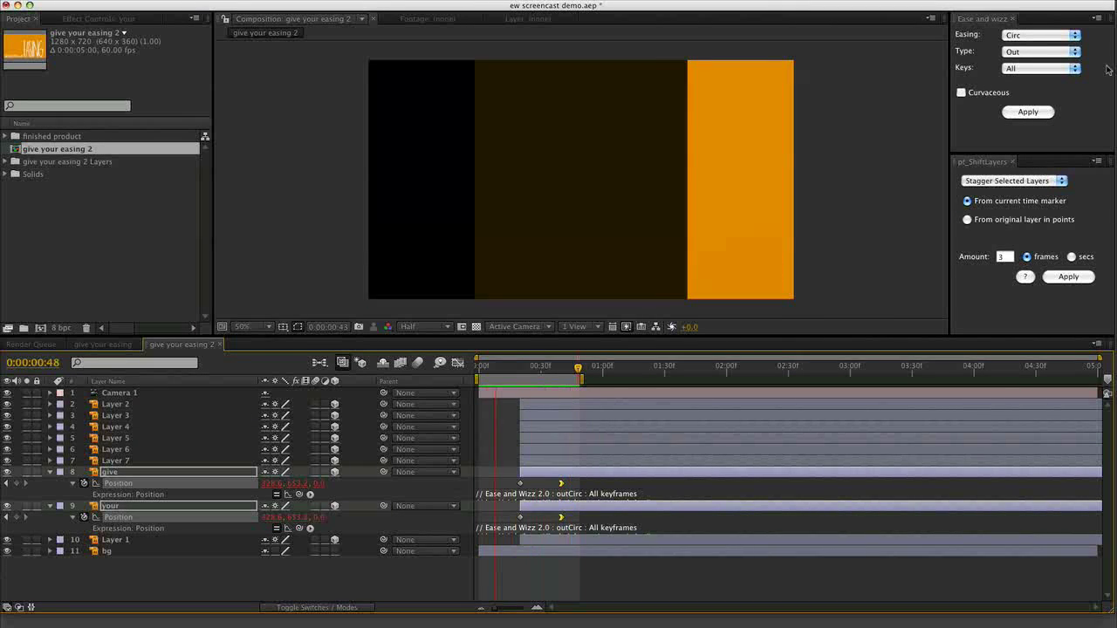
key(space)
key(super+shift+a)
click(154, 506)
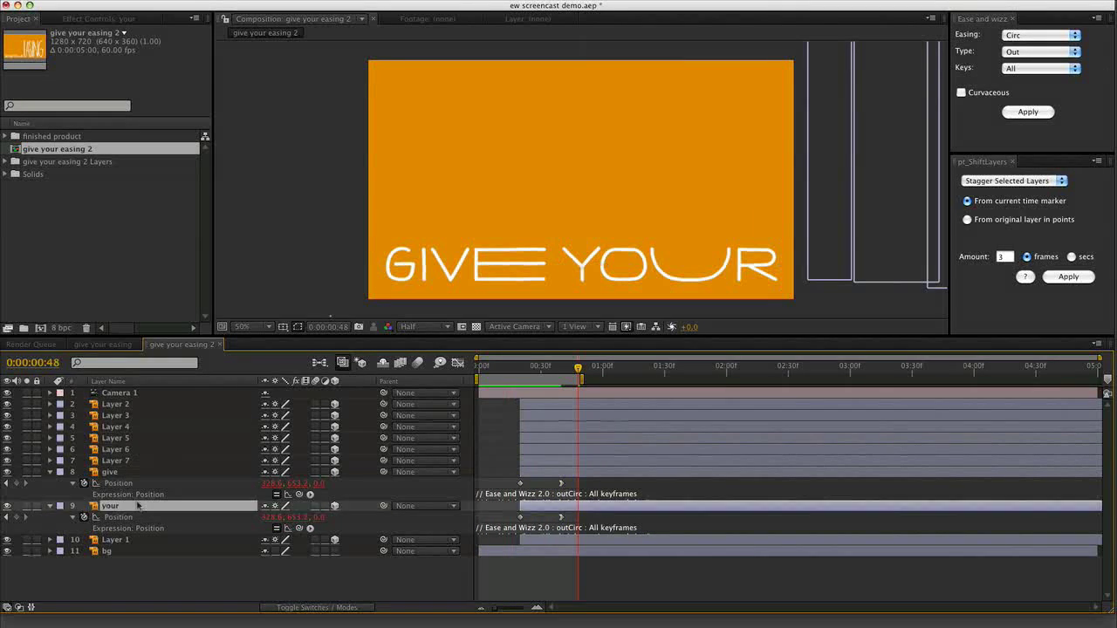
Shift the "your" layer 10 frames later so it starts at 0:00:00:30, and preview the staggered drop
key(alt+Page_Down)
key(alt+Page_Down)
key(alt+Page_Down)
key(alt+Page_Down)
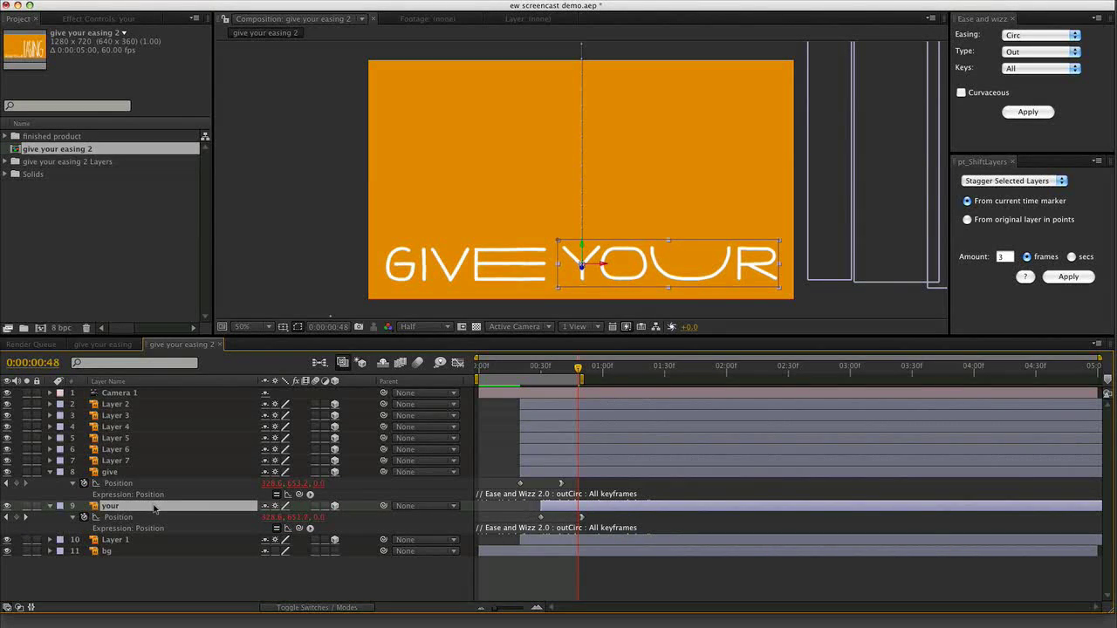
key(KP_0)
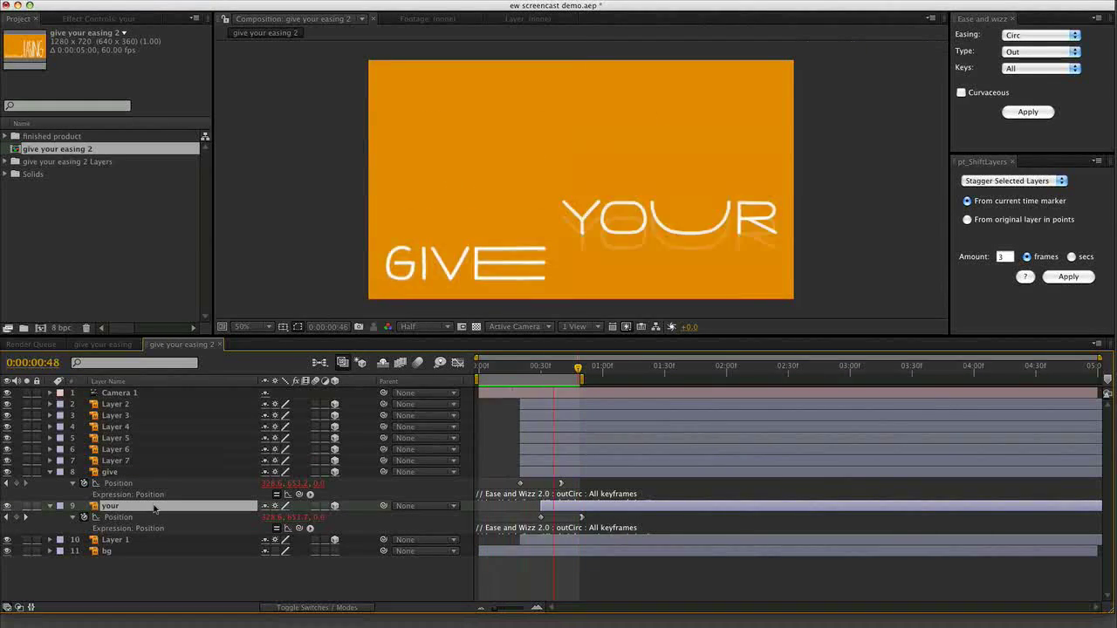
key(space)
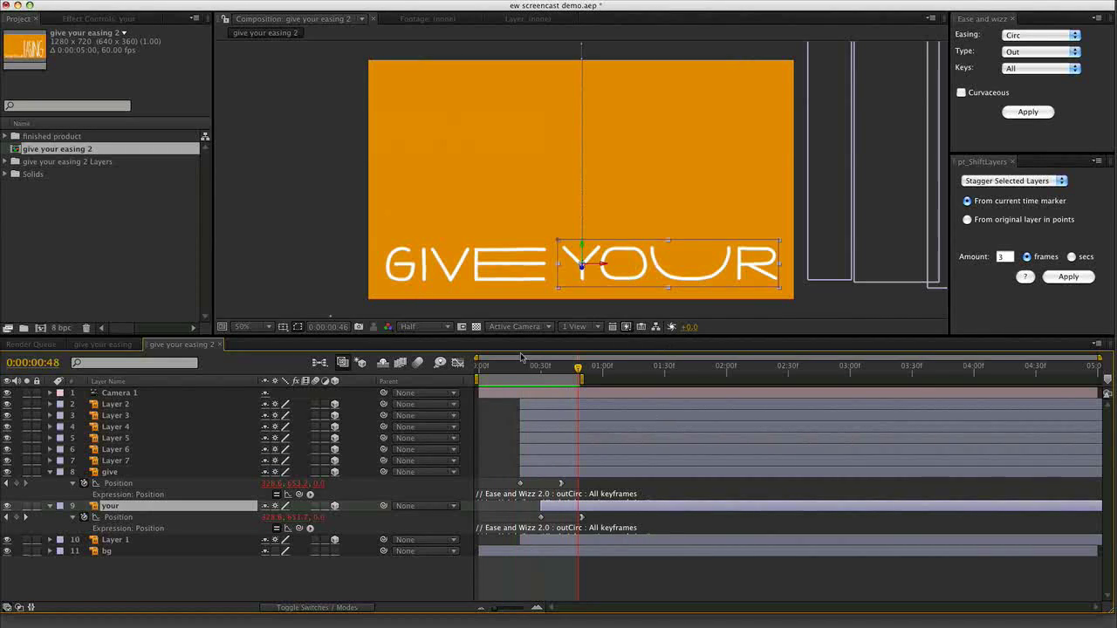
Add a position keyframe to Camera 1 at 0:00:00:50, where the "your" drop ends
key(KP_1)
key(k)
key(alt+shift+p)
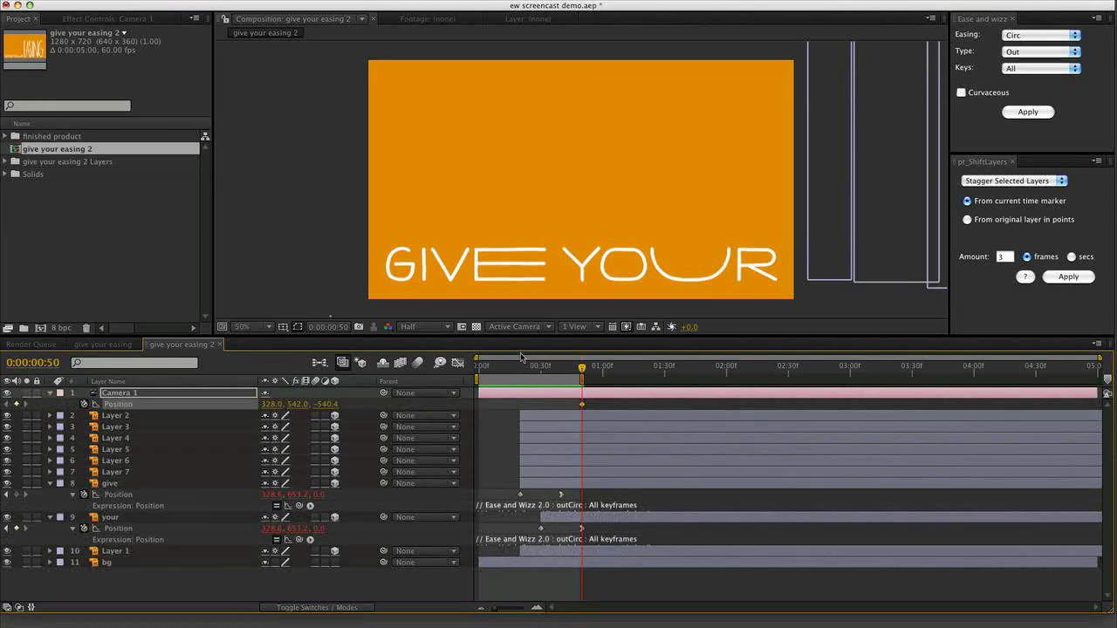
Extend the work area to about 0:00:01:22, then reset Camera 1's position at 0:00:01:10 and preview the camera move
key(shift+Page_Down)
key(shift+Page_Down)
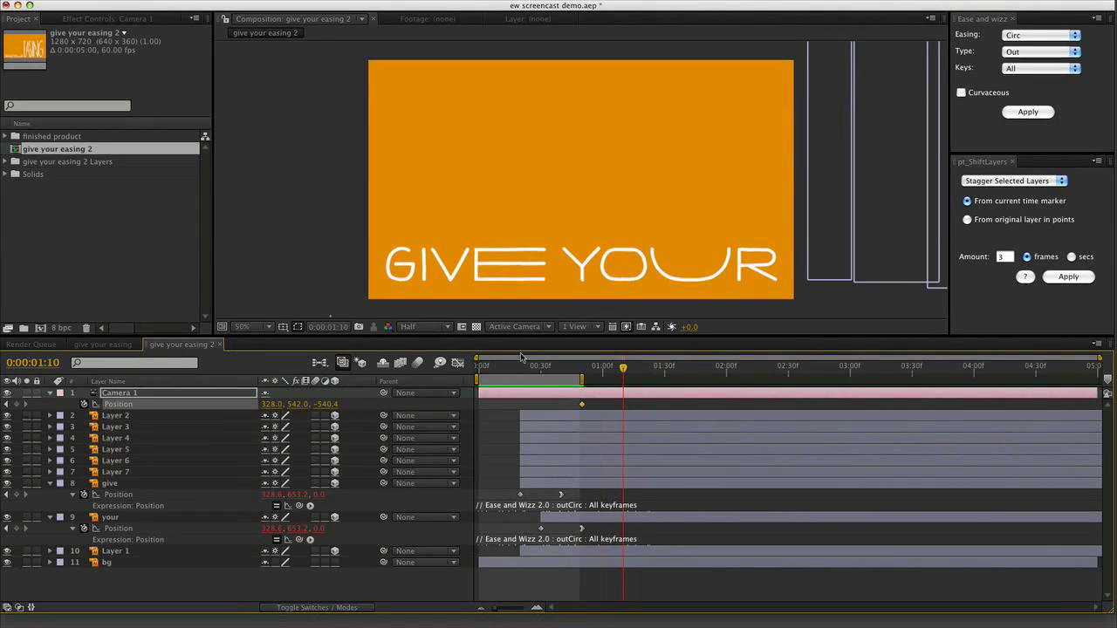
key(super+alt+o)
click(511, 274)
key(Return)
right_click(151, 406)
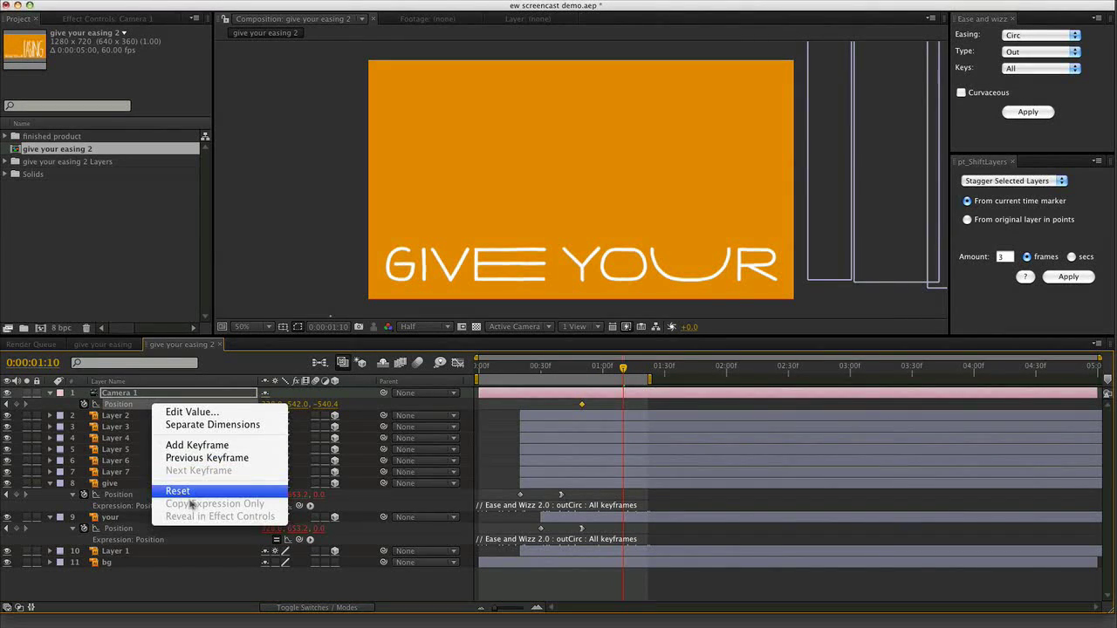
click(194, 494)
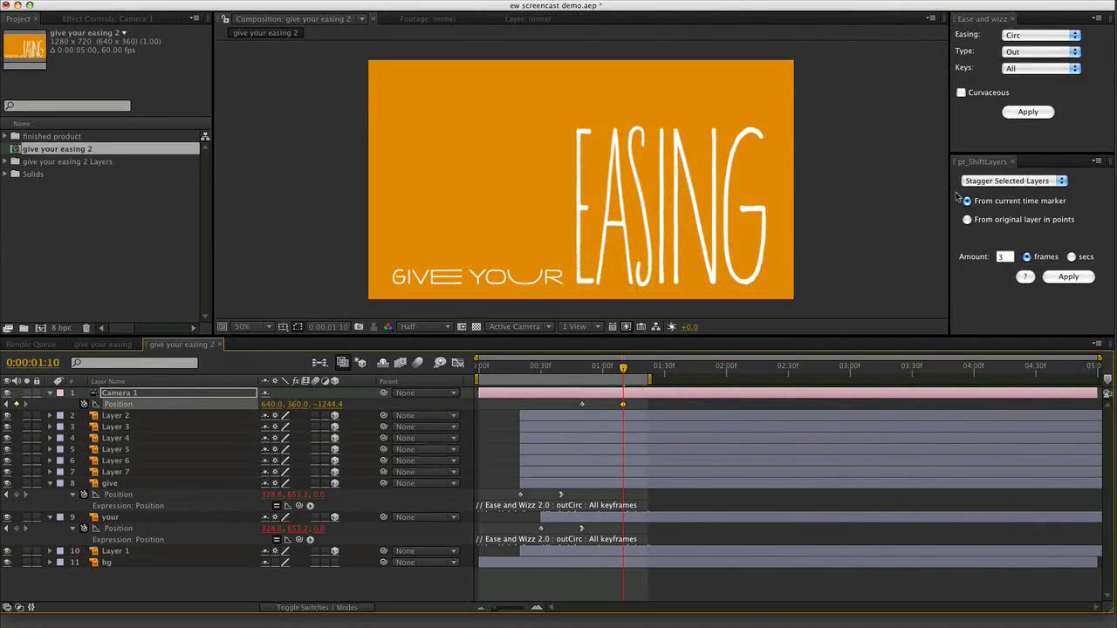
key(space)
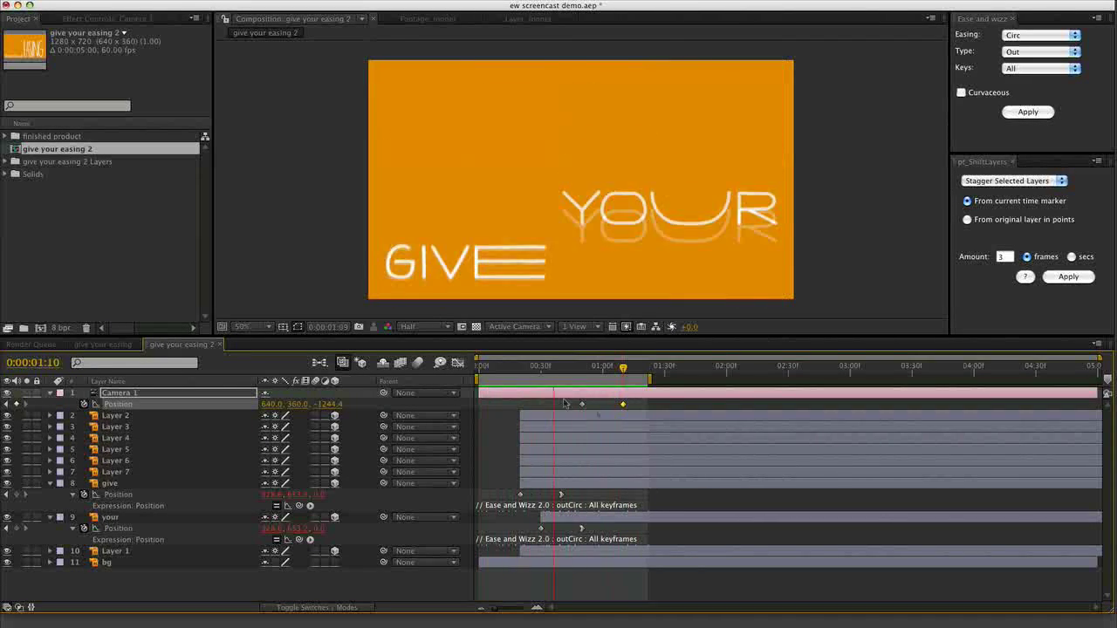
Apply Ease and Wizz Expo easing of type Out to Camera 1's position keyframes and preview the move
click(1036, 35)
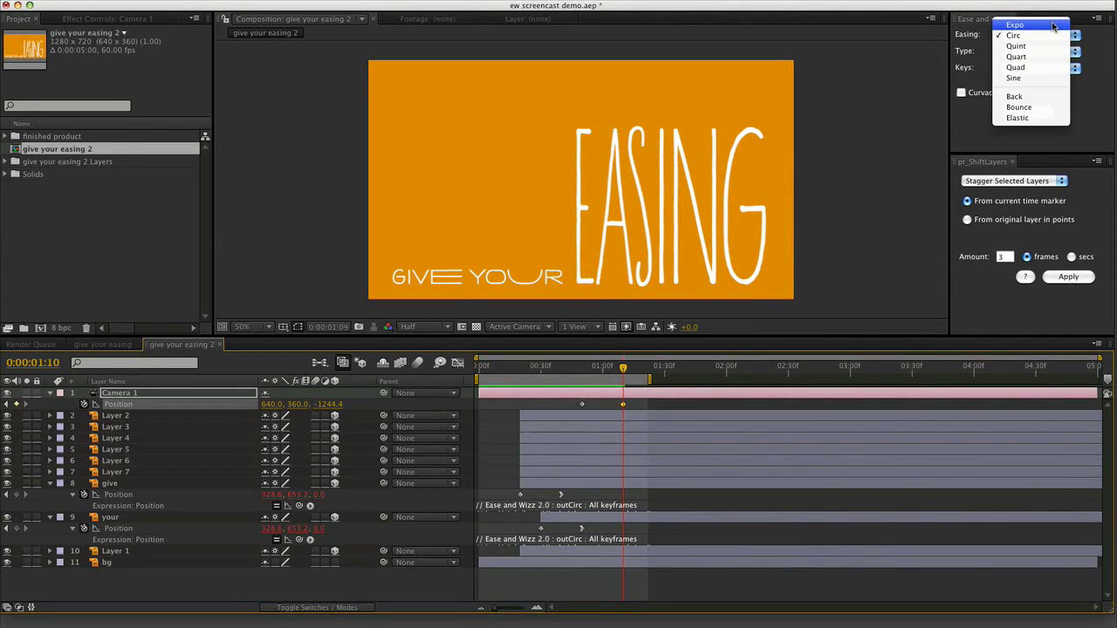
click(1053, 27)
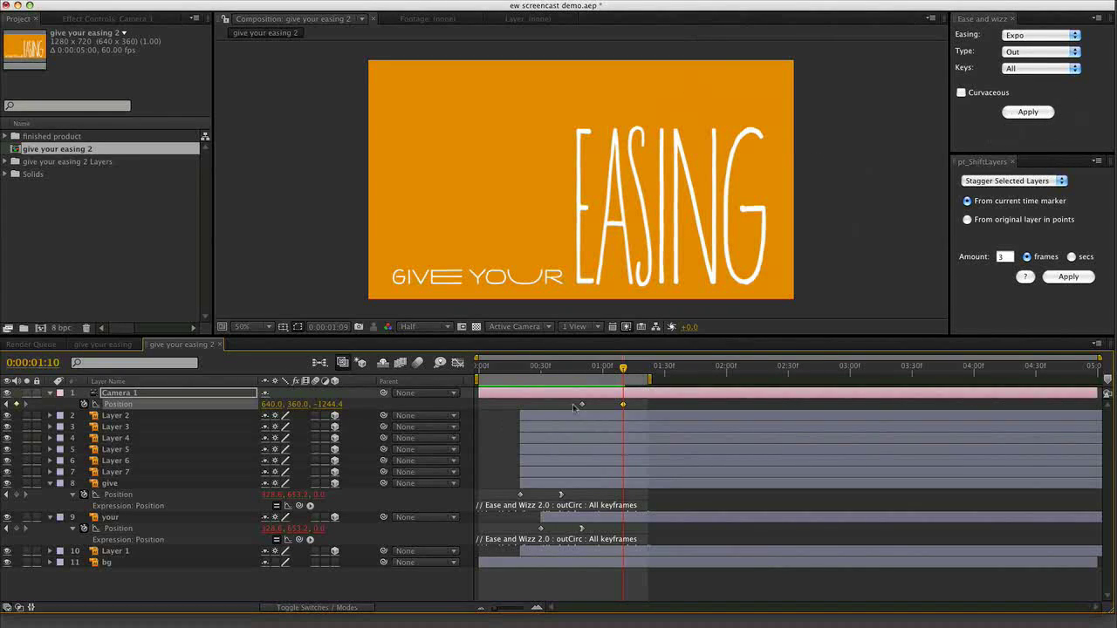
drag(571, 400, 589, 410)
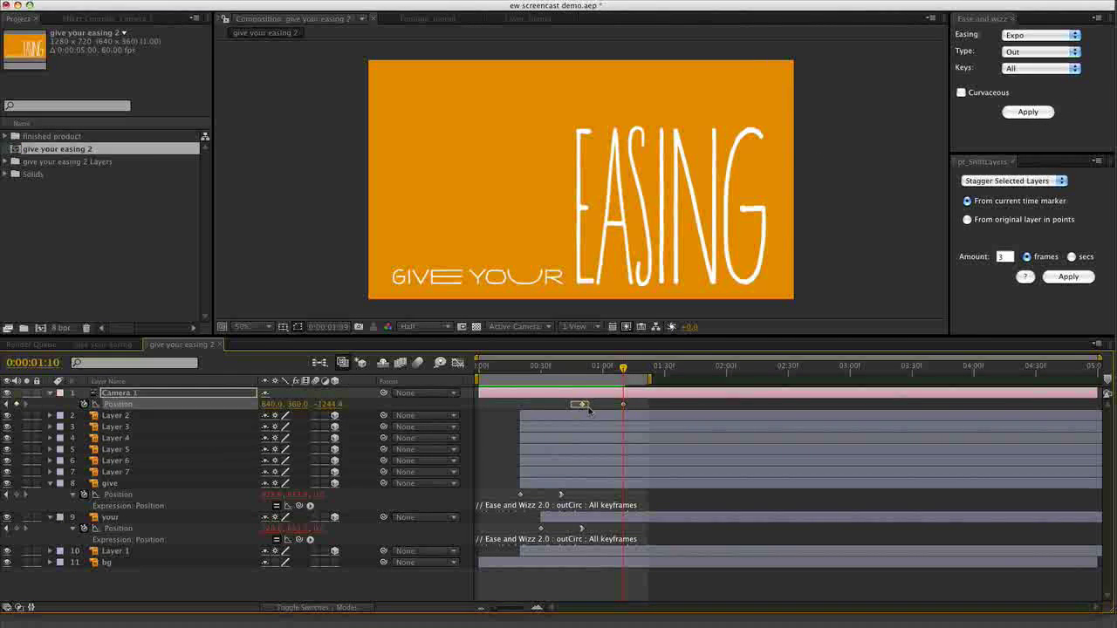
click(1046, 112)
key(KP_0)
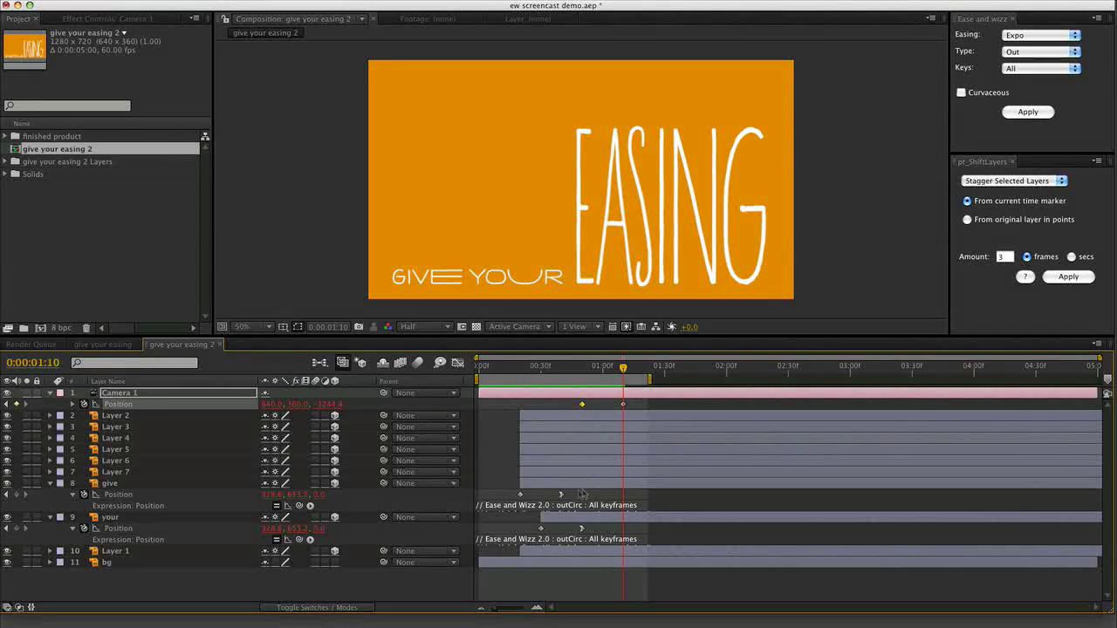
Show Camera 1's position curves in the Graph Editor, with the timeline maximized and zoomed to the two keyframes
key(shift+F3)
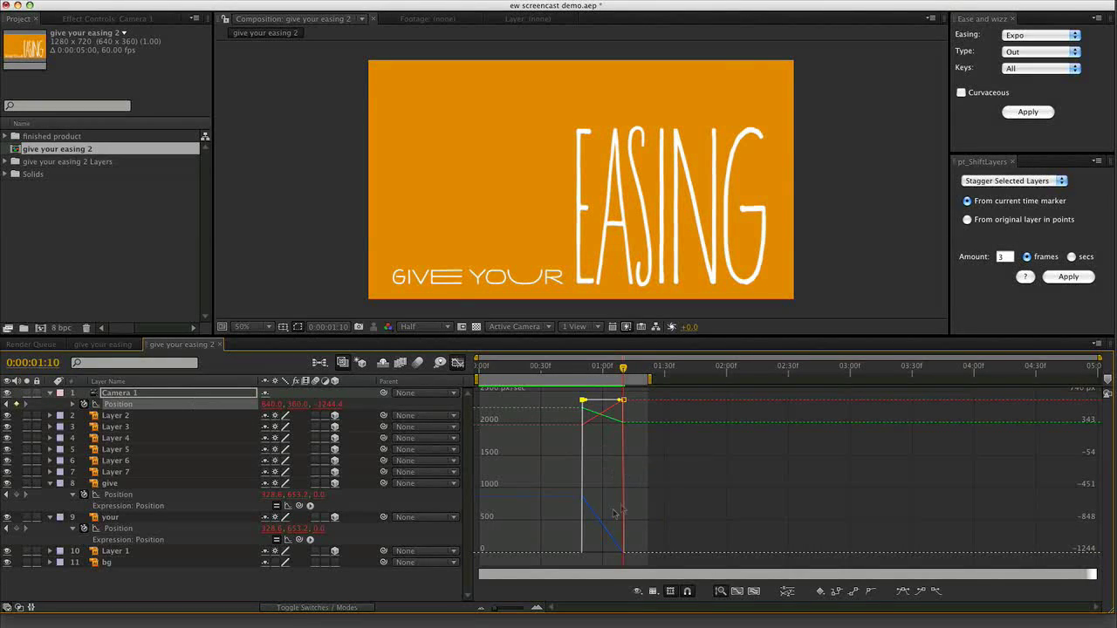
key(grave)
key(equal)
key(equal)
key(equal)
drag(572, 305, 894, 294)
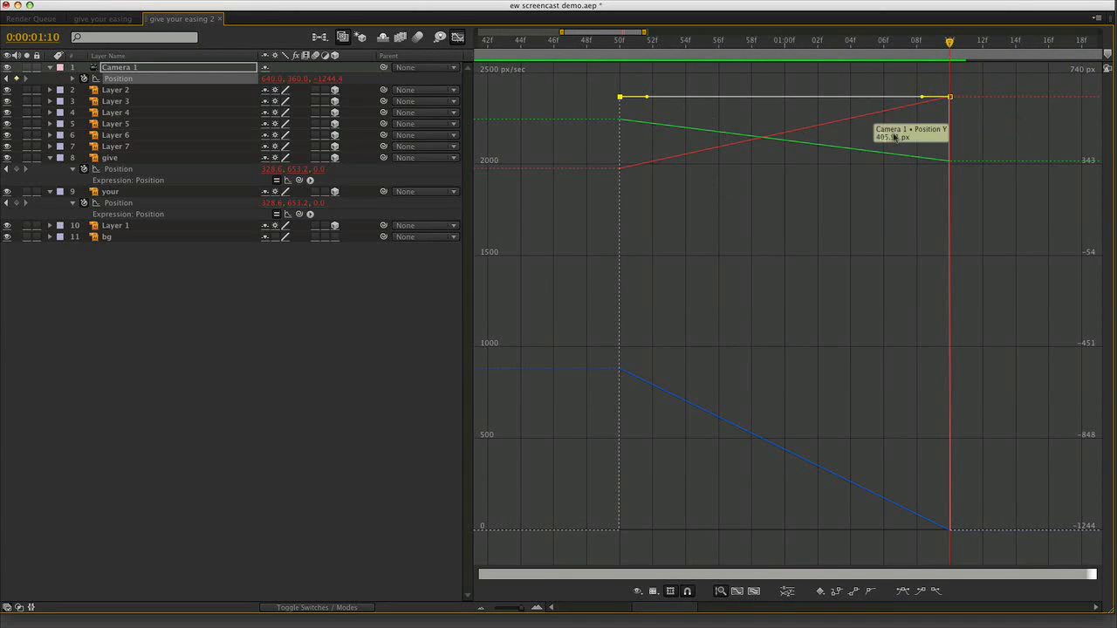
Reveal Camera 1's position expression and display its post-expression graph, compare the eased and linear curves, and close the Graph Editor
key(F2)
click(149, 81)
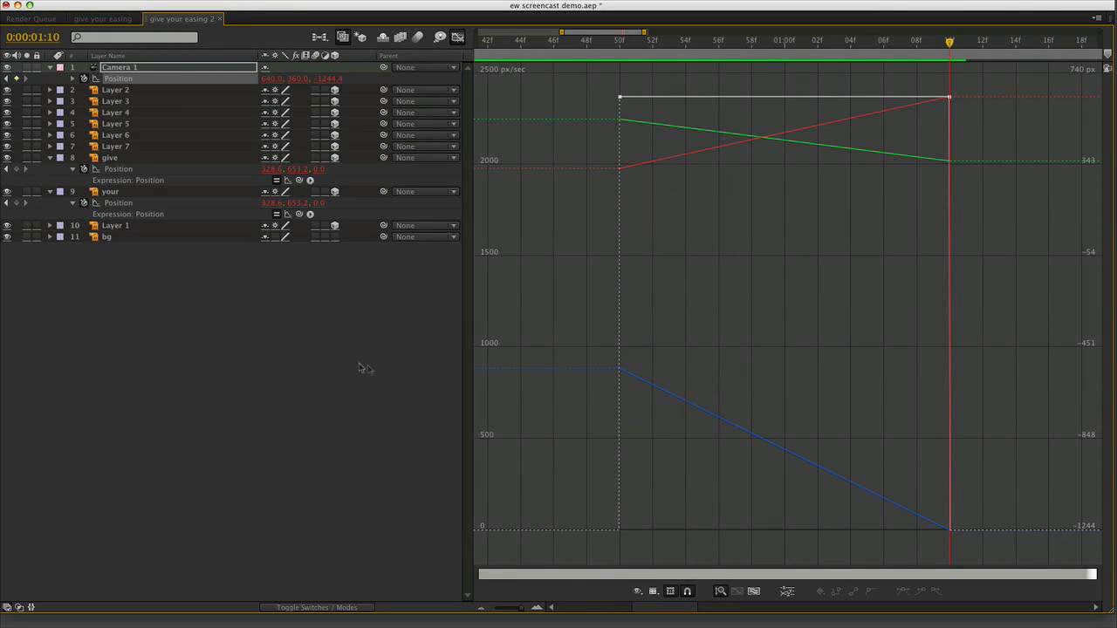
key(alt+shift+equal)
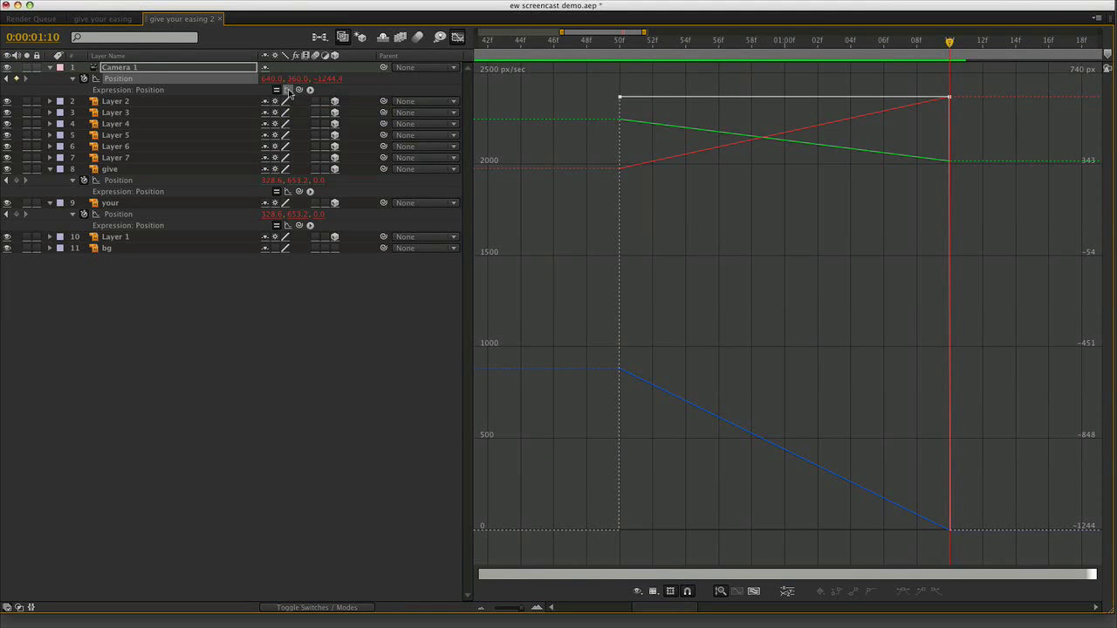
click(288, 91)
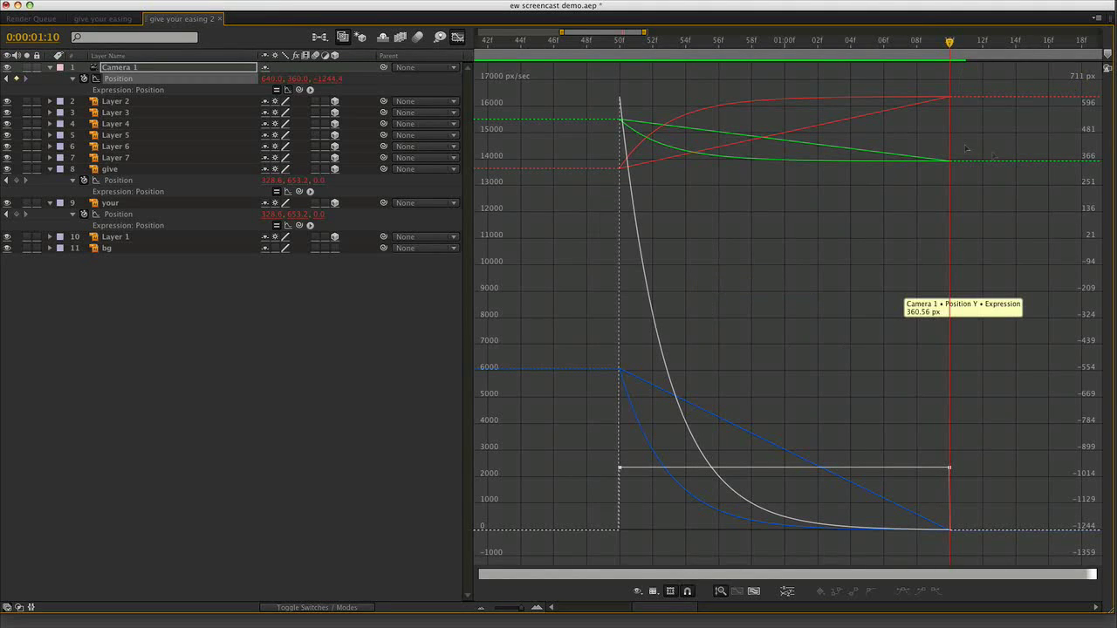
drag(601, 186, 949, 70)
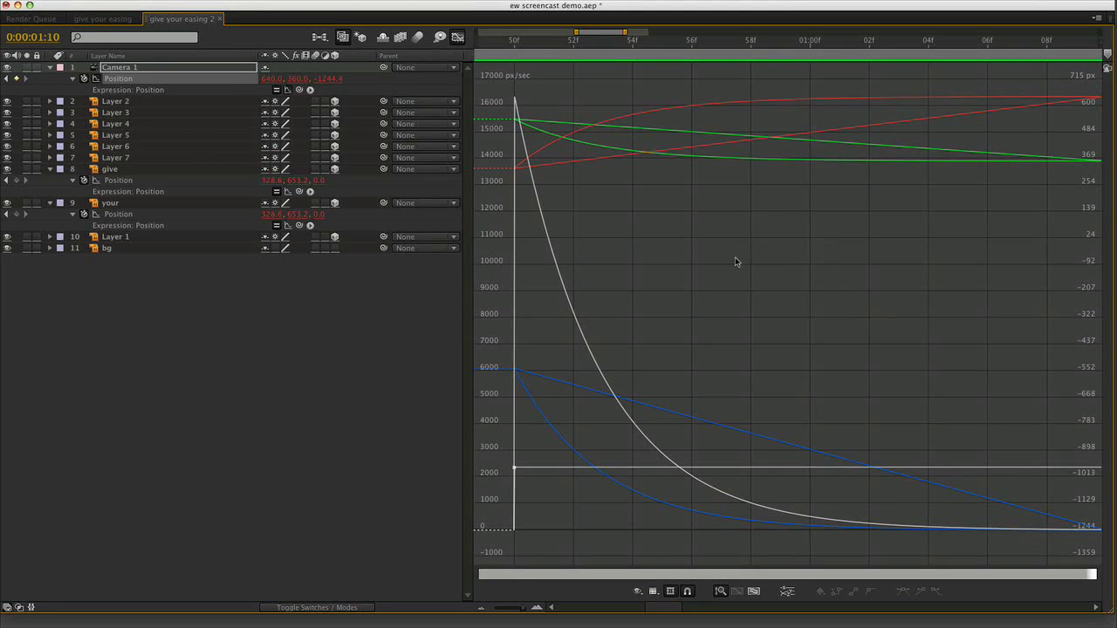
key(grave)
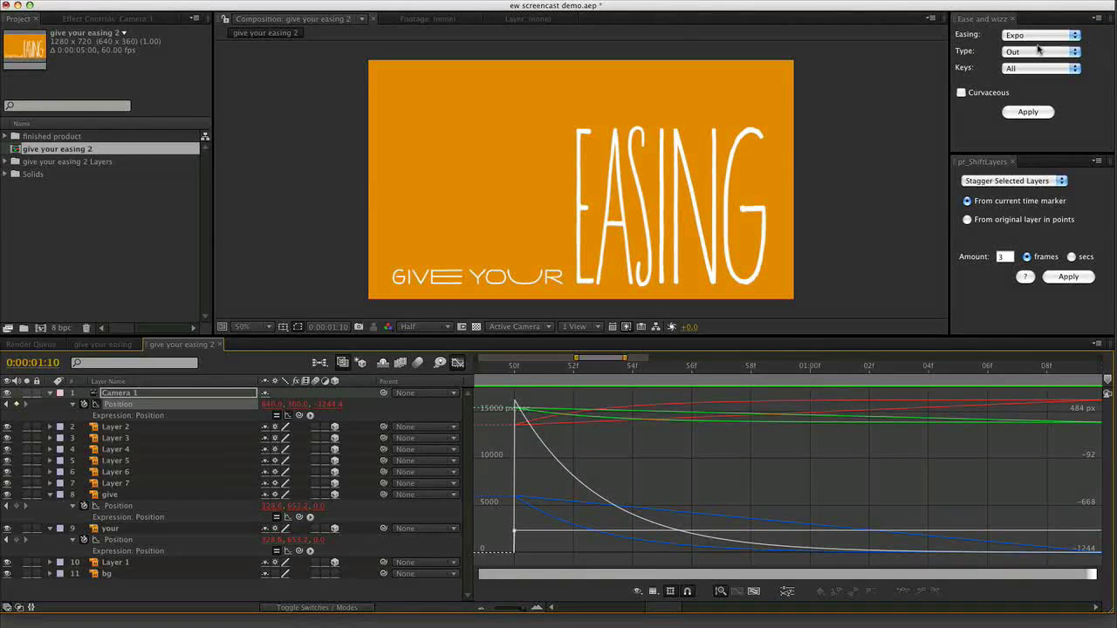
key(grave)
key(grave)
key(grave)
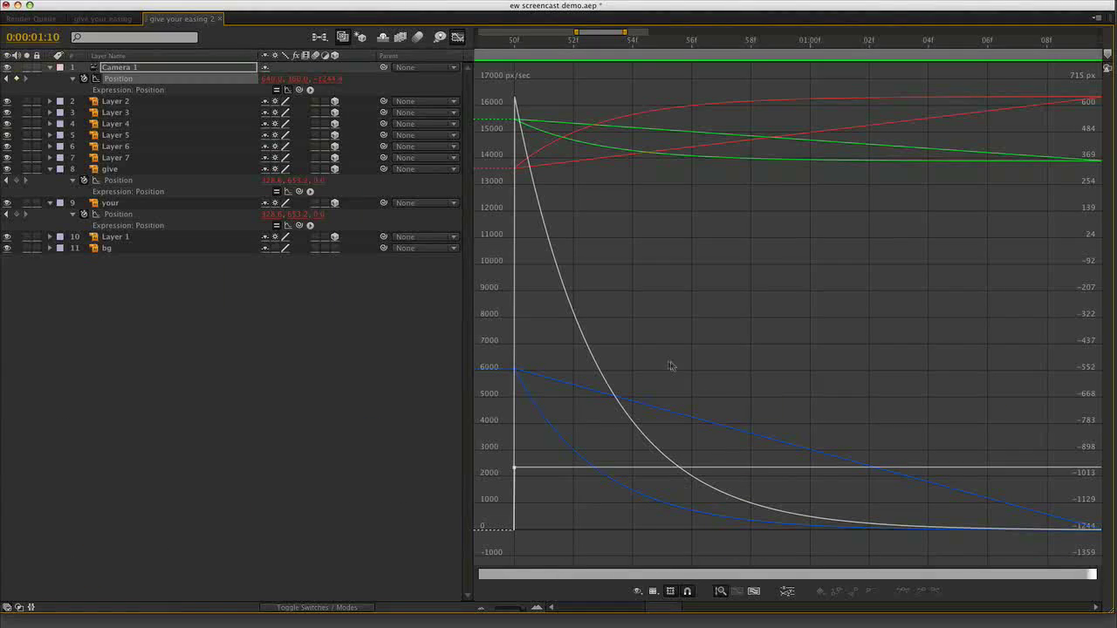
key(shift+F3)
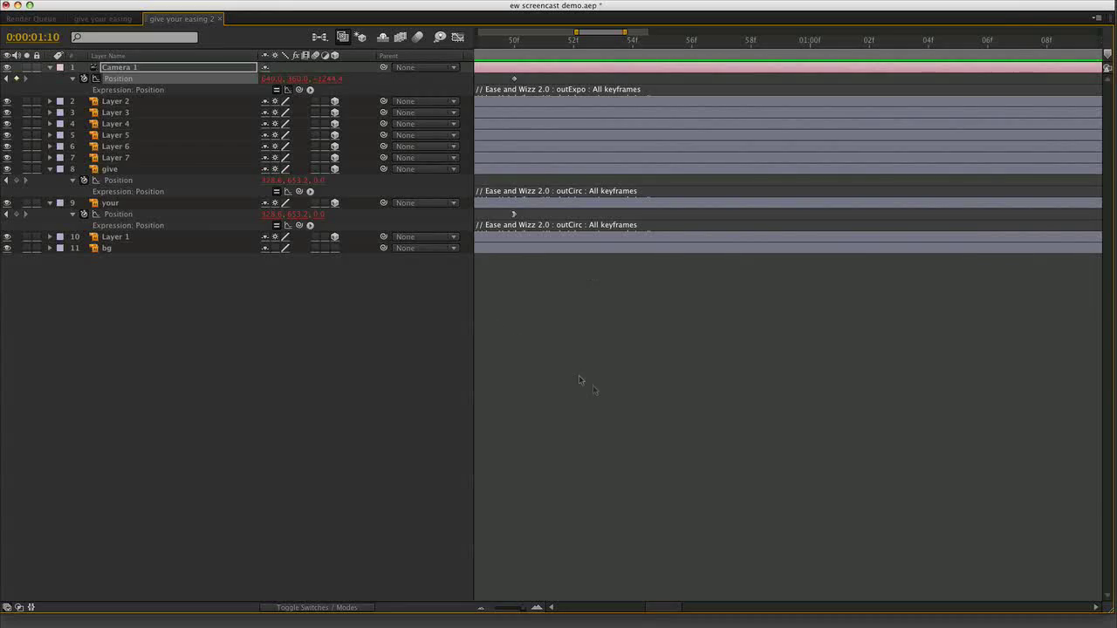
key(grave)
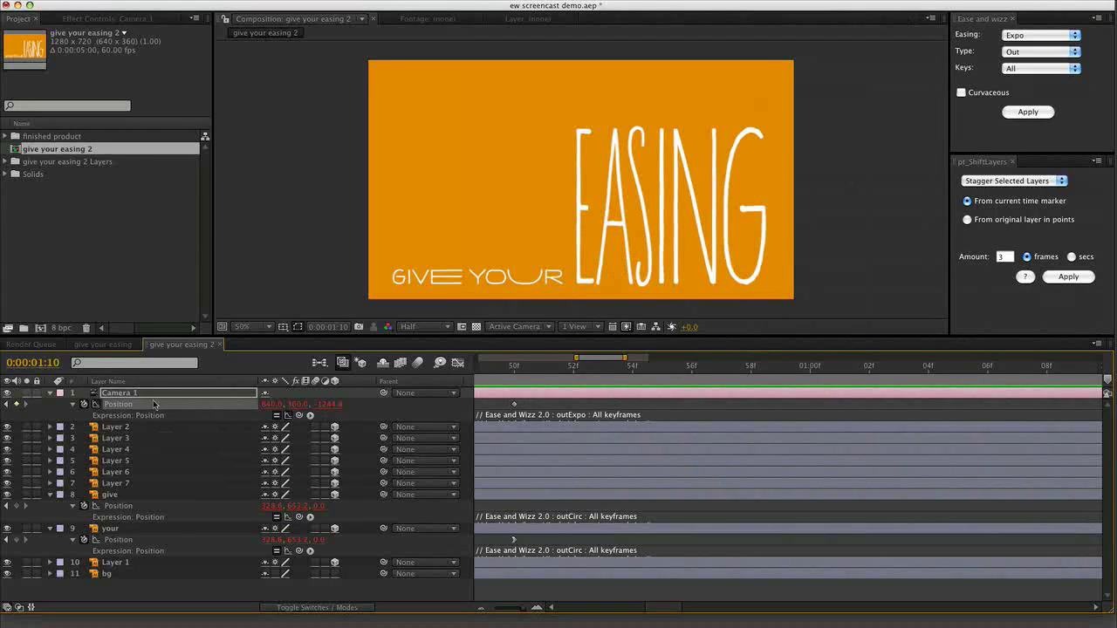
Apply Expo easing of type In + Out to Camera 1's position and preview the camera move
click(153, 405)
scroll(785, 451, left, 5)
scroll(661, 439, down, 3)
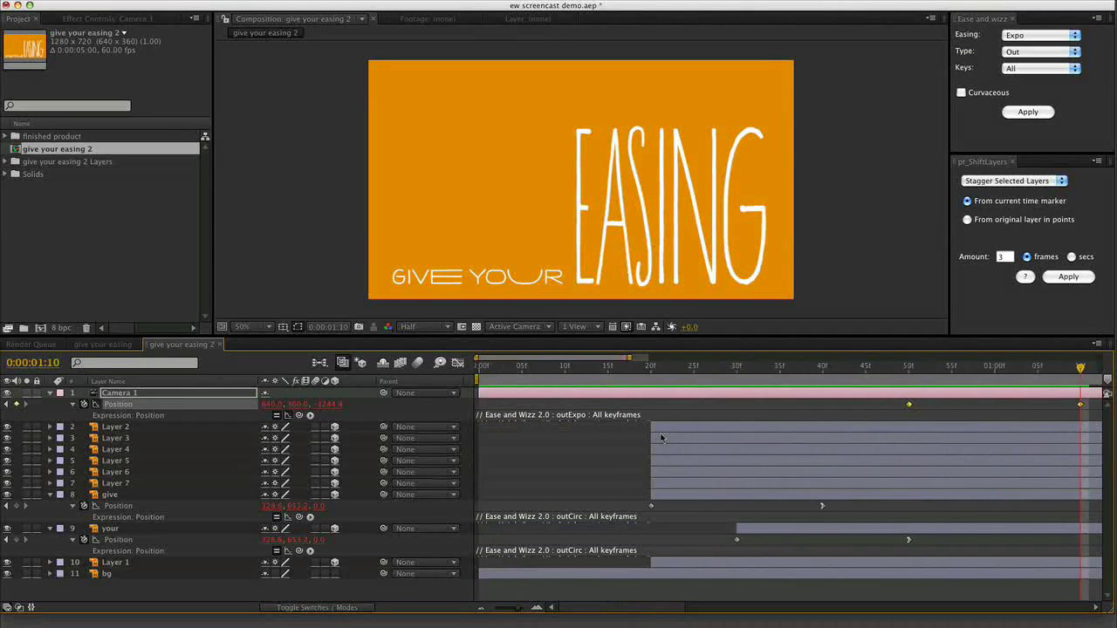
click(1023, 54)
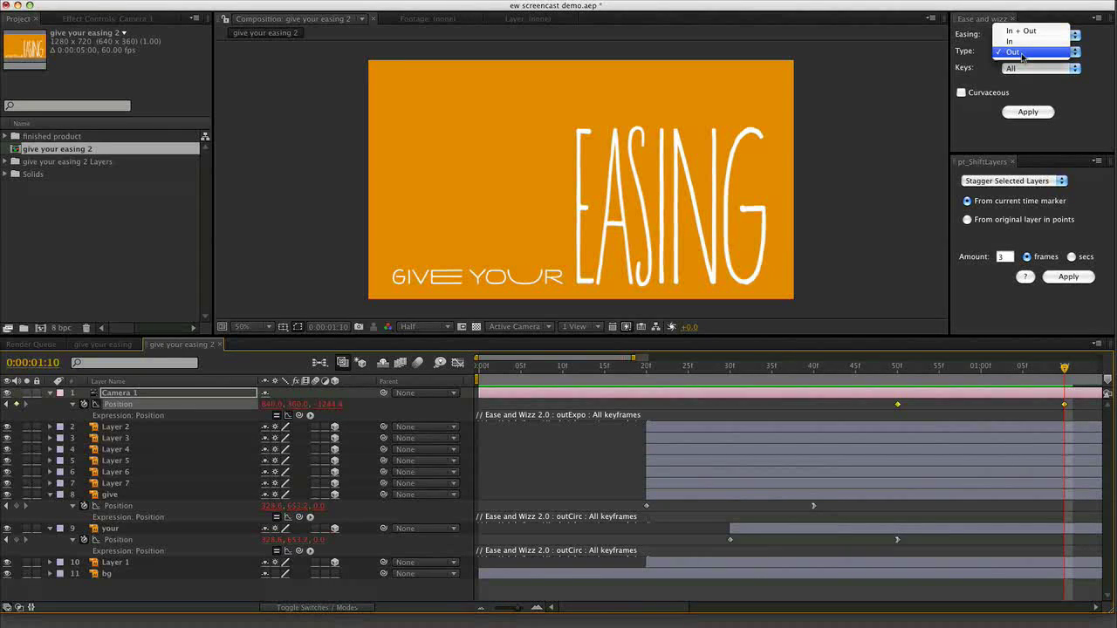
click(1021, 31)
click(1038, 35)
click(1035, 38)
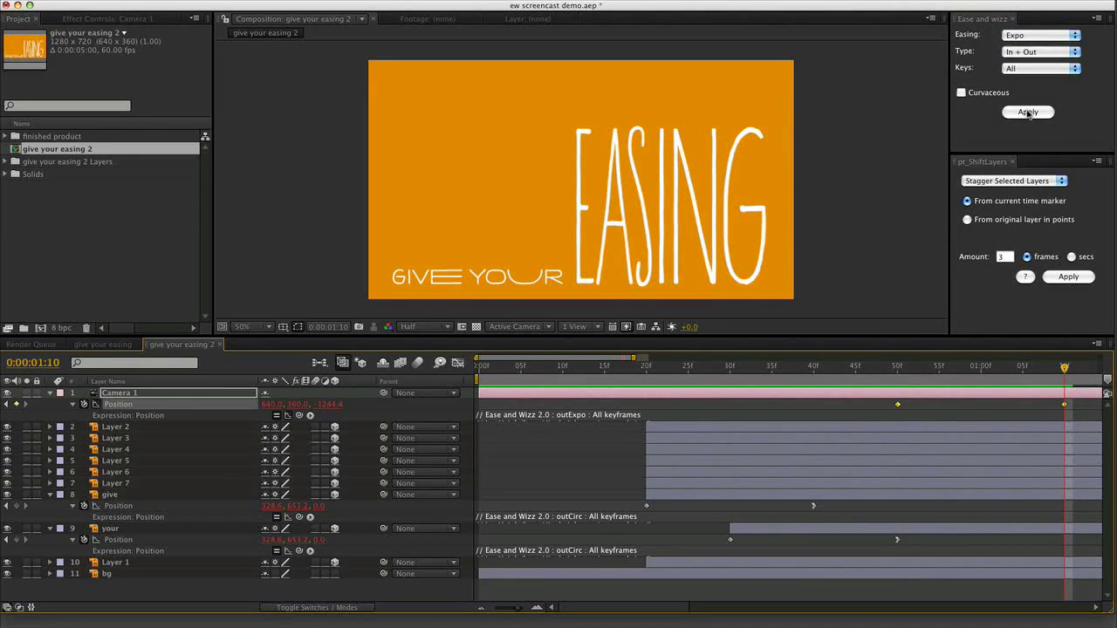
click(1028, 113)
key(space)
scroll(754, 464, down, 6)
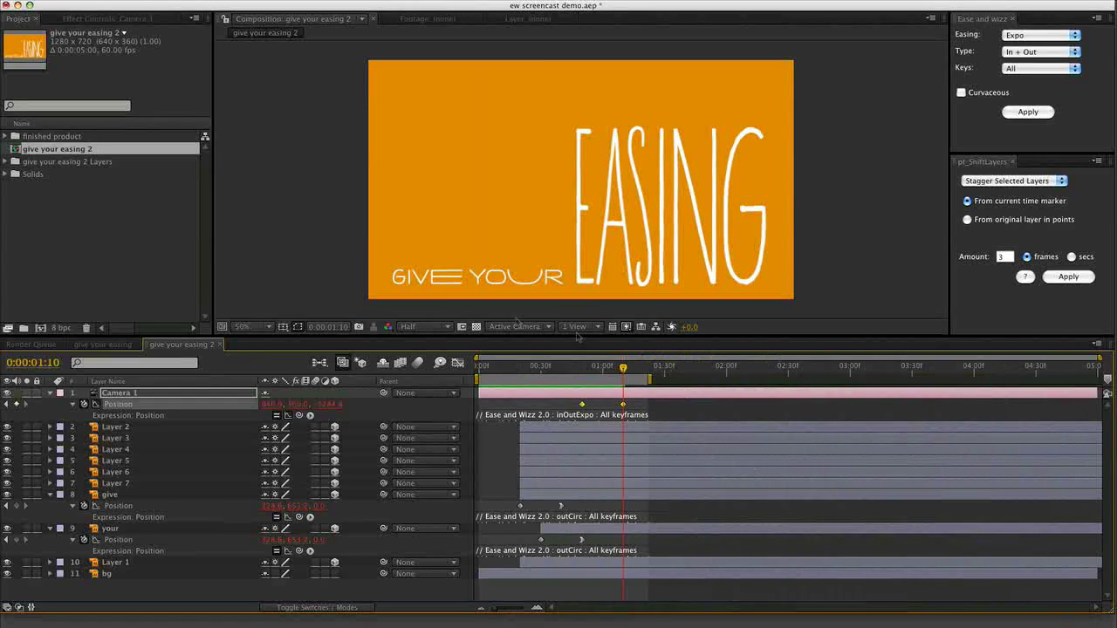
Select the EASING letters, Layer 2 through Layer 7, and move their start to 0:00:01:05
key(super+Down)
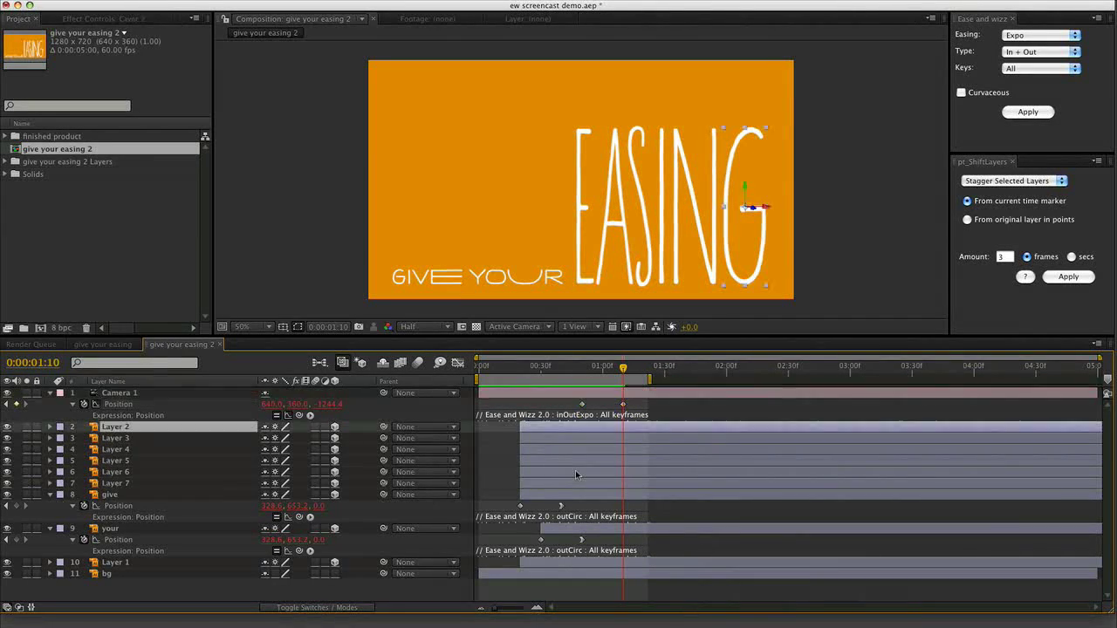
shift+click(146, 484)
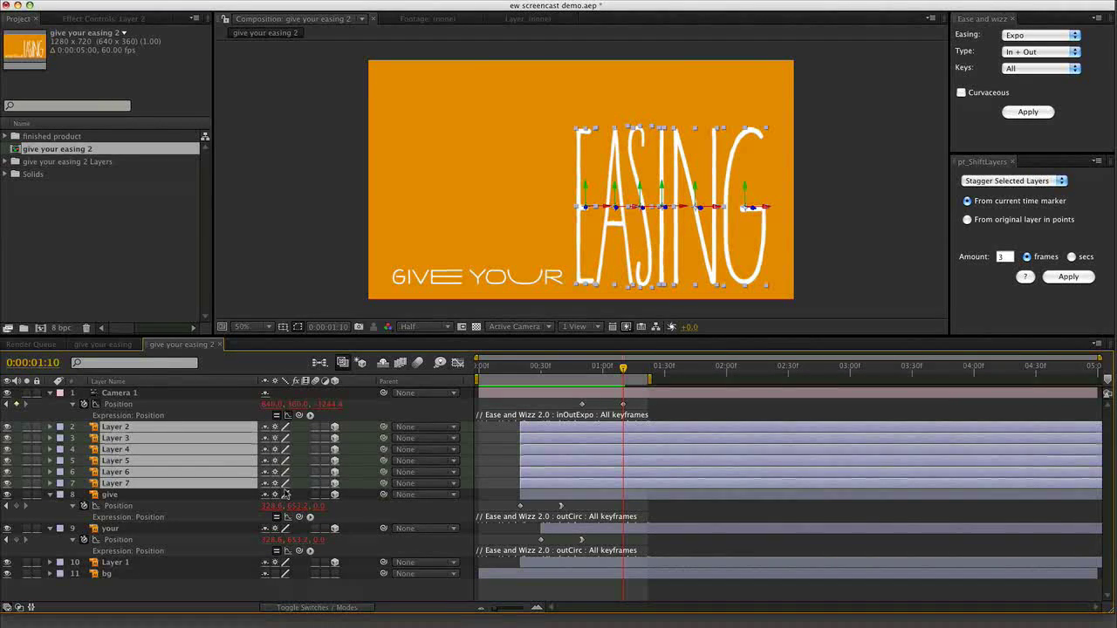
key(Page_Up)
key(Page_Up)
key(Page_Up)
key(Page_Up)
key(Page_Up)
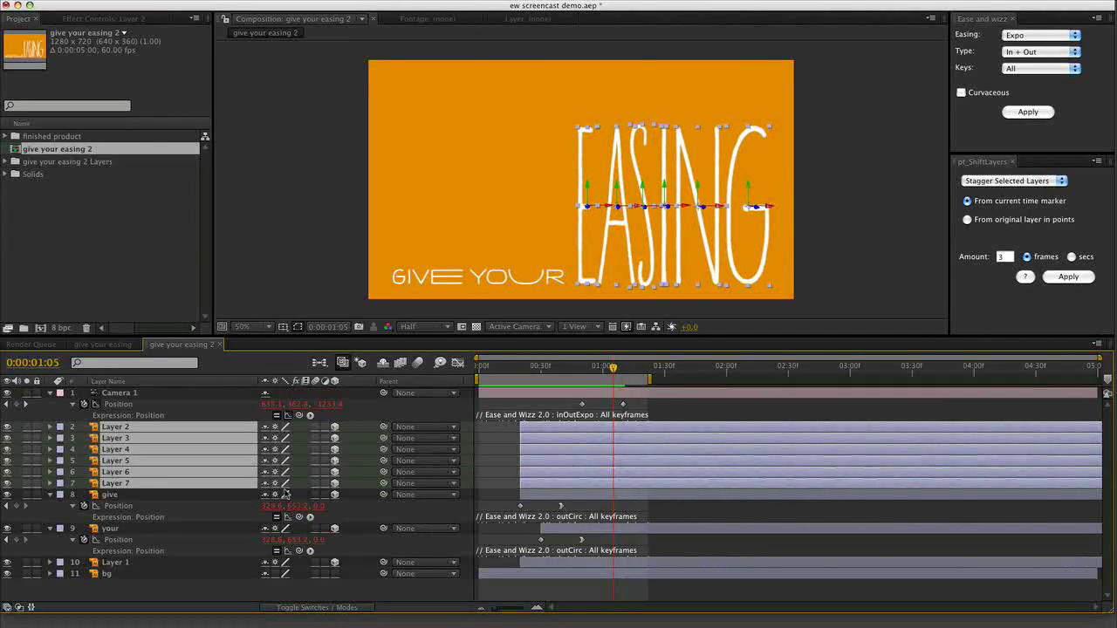
key(bracketleft)
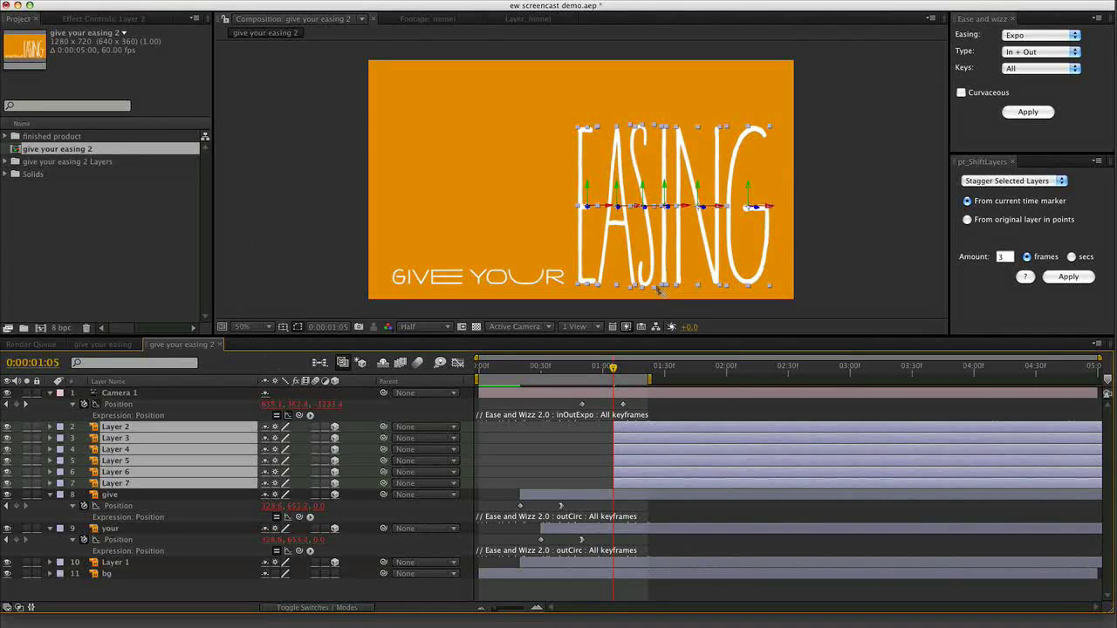
Move the EASING letters' anchor points to their base (Layer 2 Y 475.8) and lower their positions to match (Layer 2 Y 677.3)
key(a)
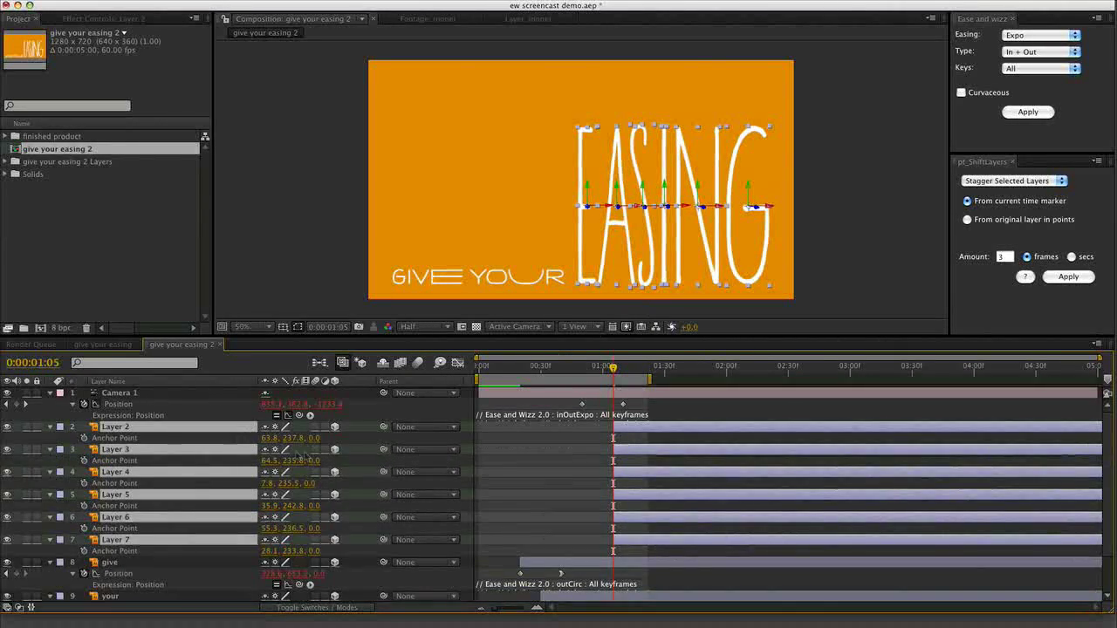
drag(288, 443, 463, 426)
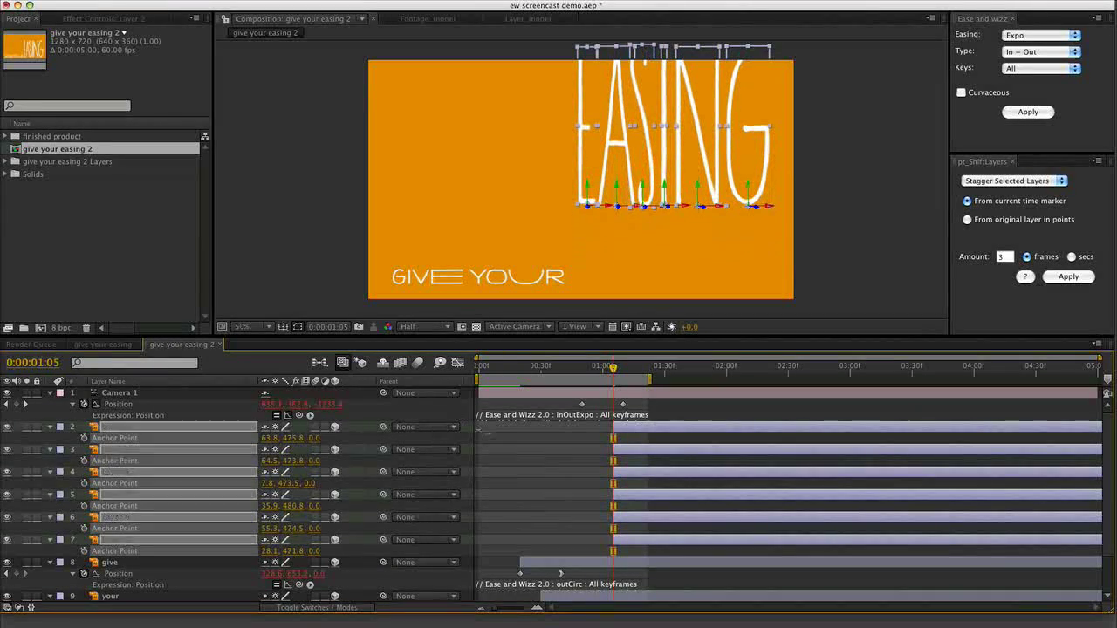
key(p)
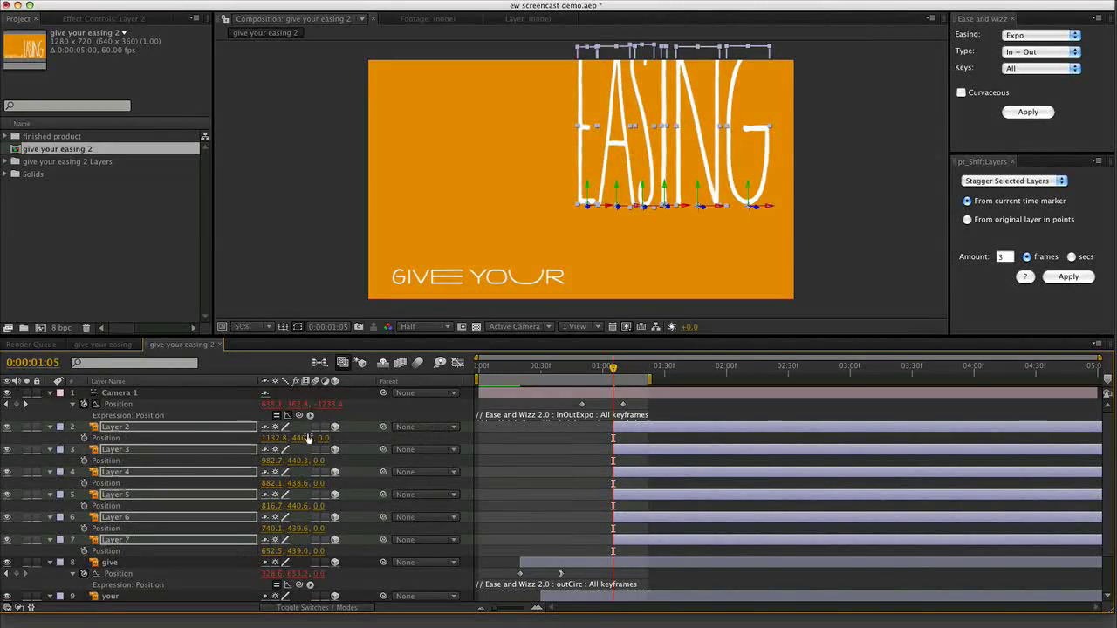
drag(305, 439, 473, 427)
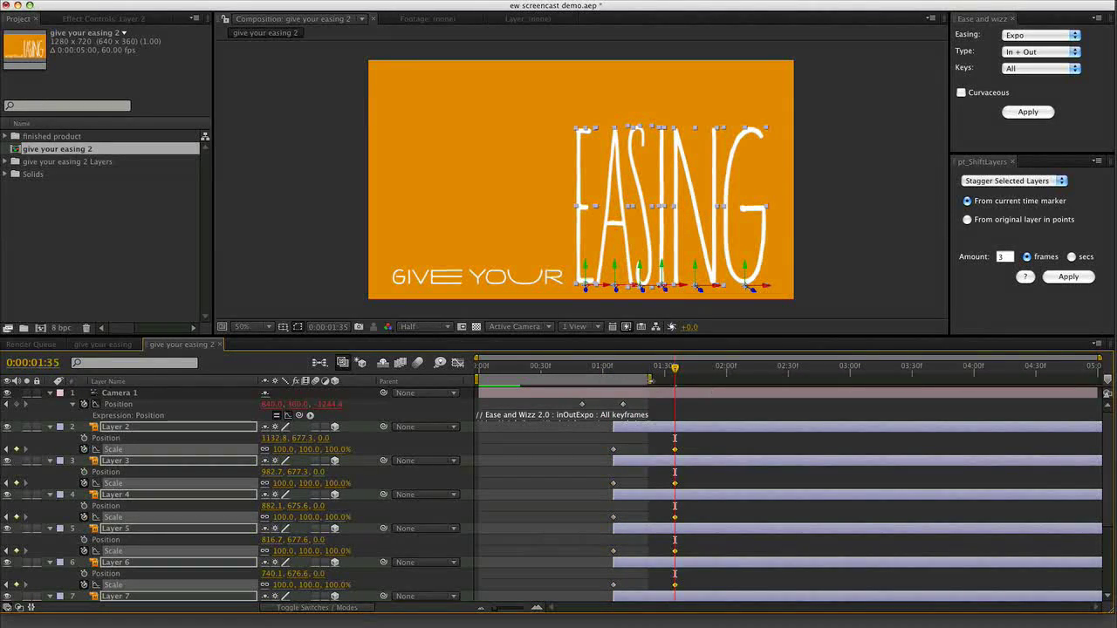
Set the EASING letters' Scale to 0% at 0:00:01:05, extend the work area to about 0:00:01:50, and preview
drag(649, 380, 707, 380)
key(i)
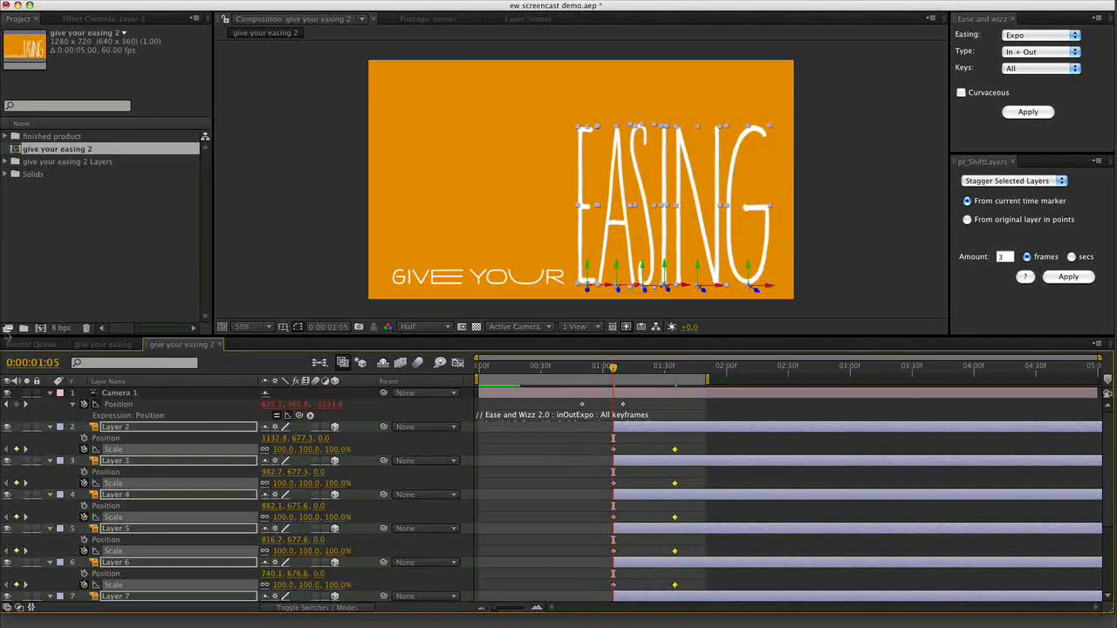
click(279, 448)
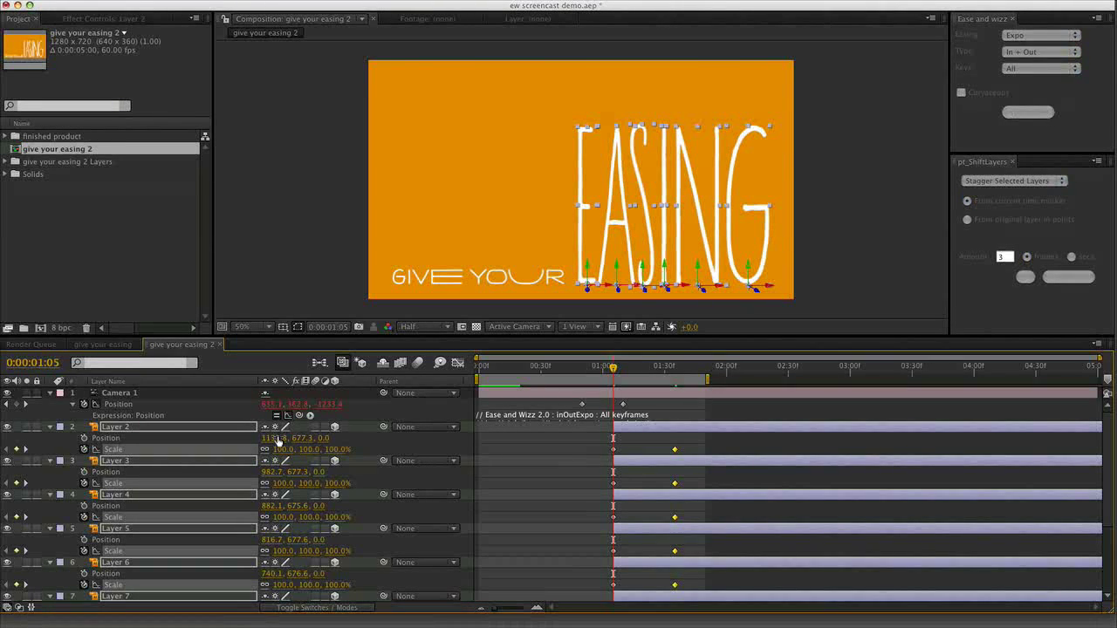
click(284, 449)
text(0)
key(Return)
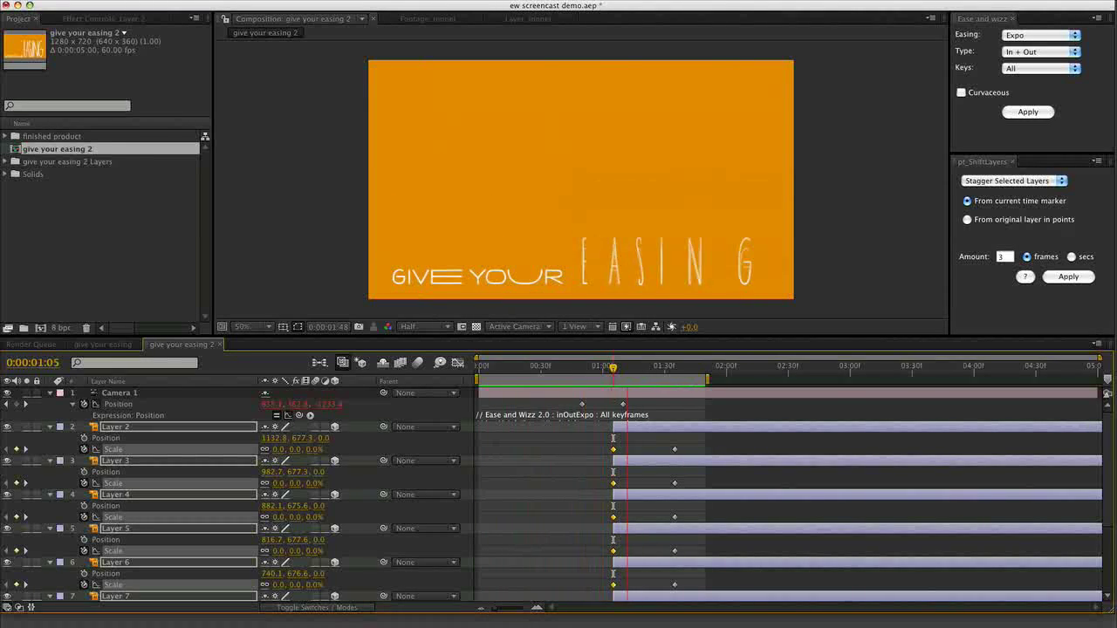
key(space)
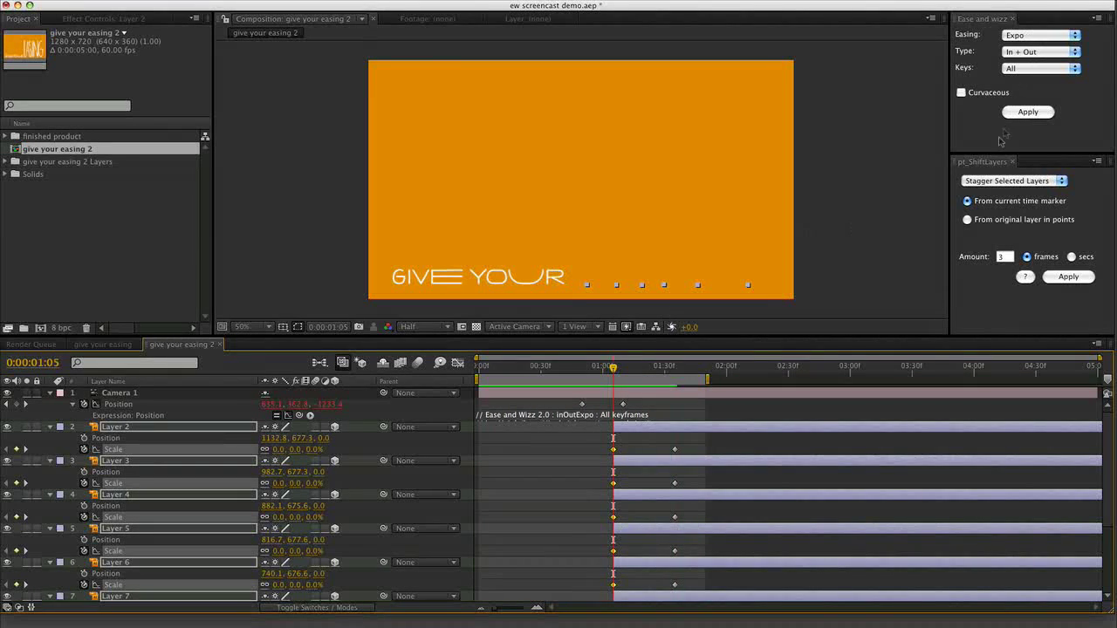
Apply Expo easing of type In + Out to the EASING letters' Scale and preview the growth
click(1030, 112)
key(KP_0)
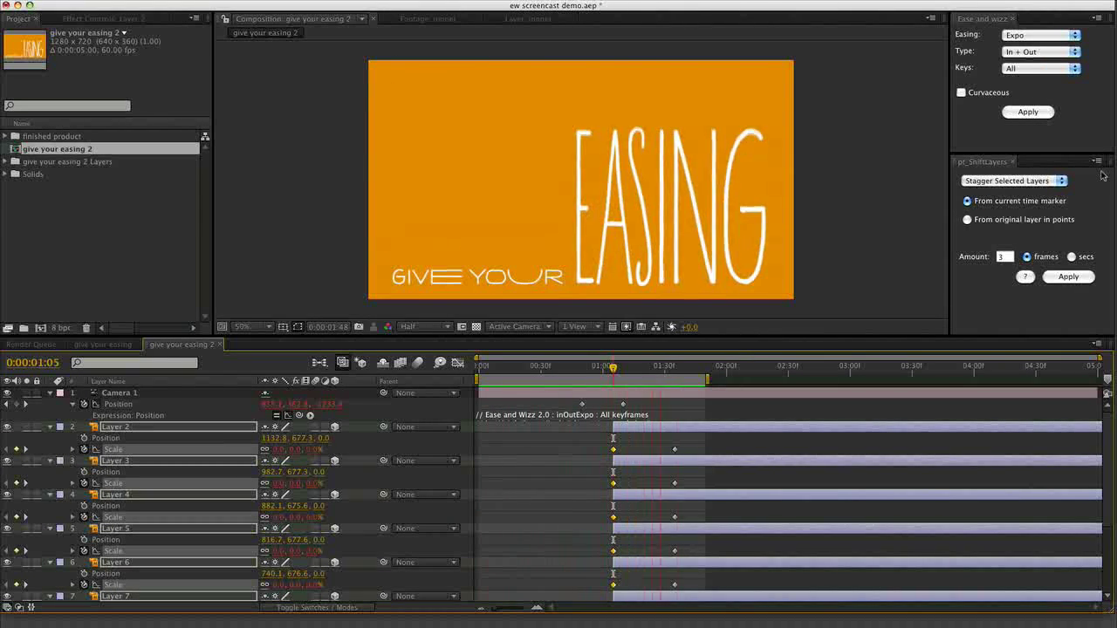
key(space)
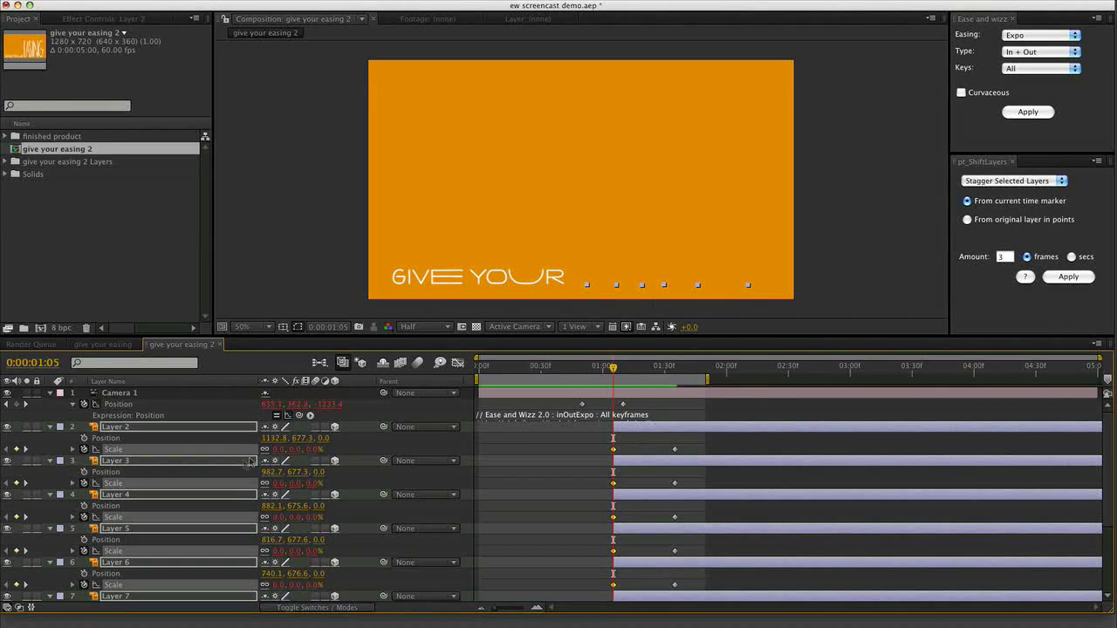
Apply Elastic easing of type Out to the EASING letters' Scale and preview it
click(1041, 35)
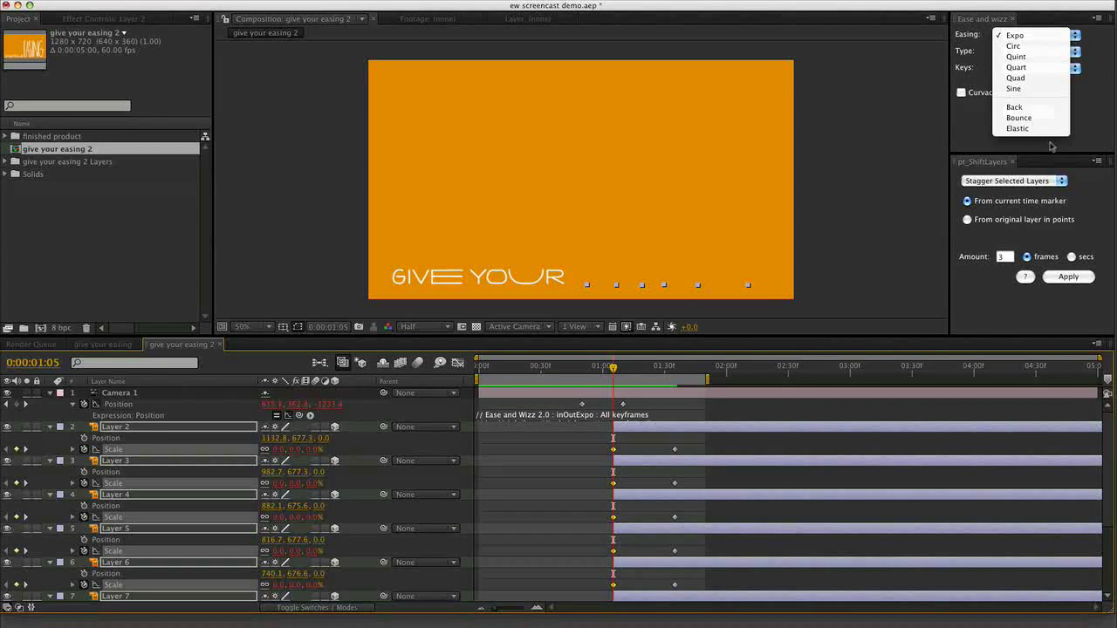
click(1018, 128)
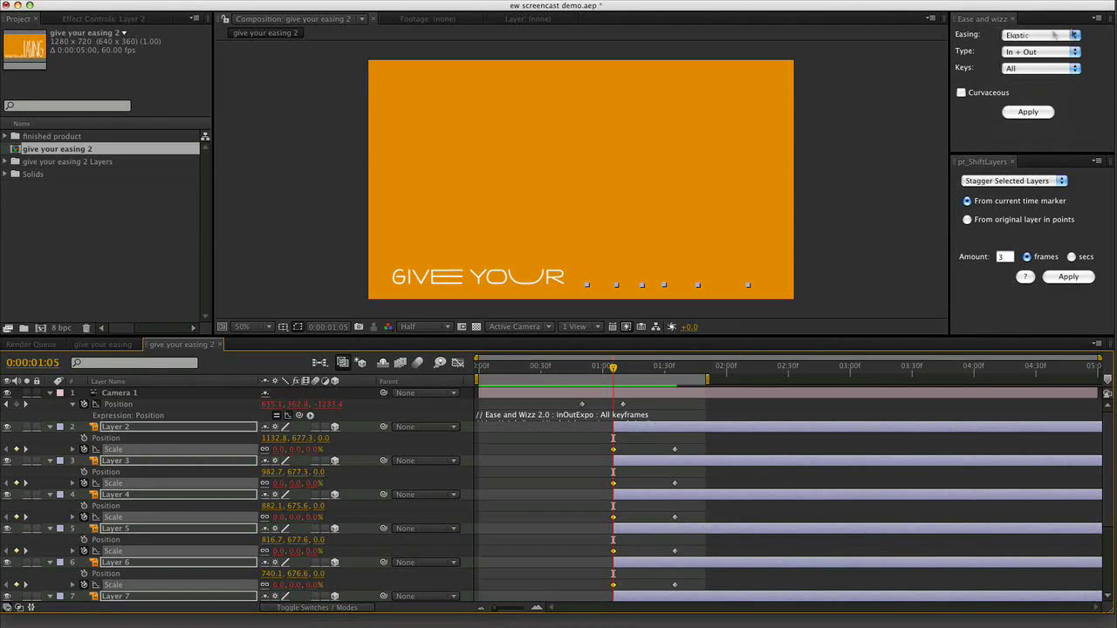
click(1038, 51)
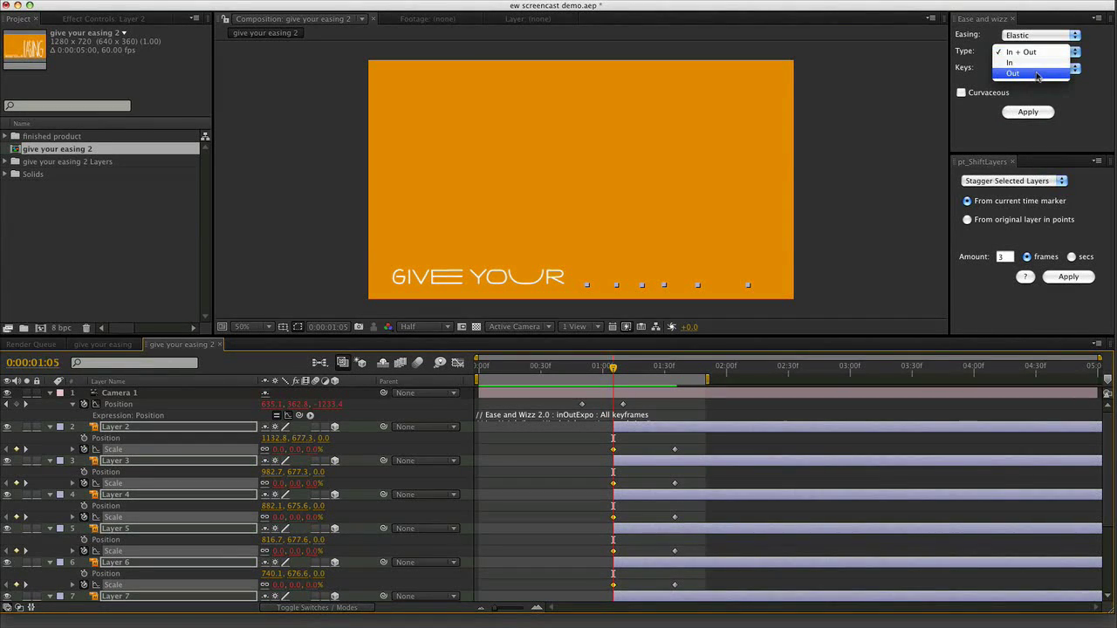
click(1036, 75)
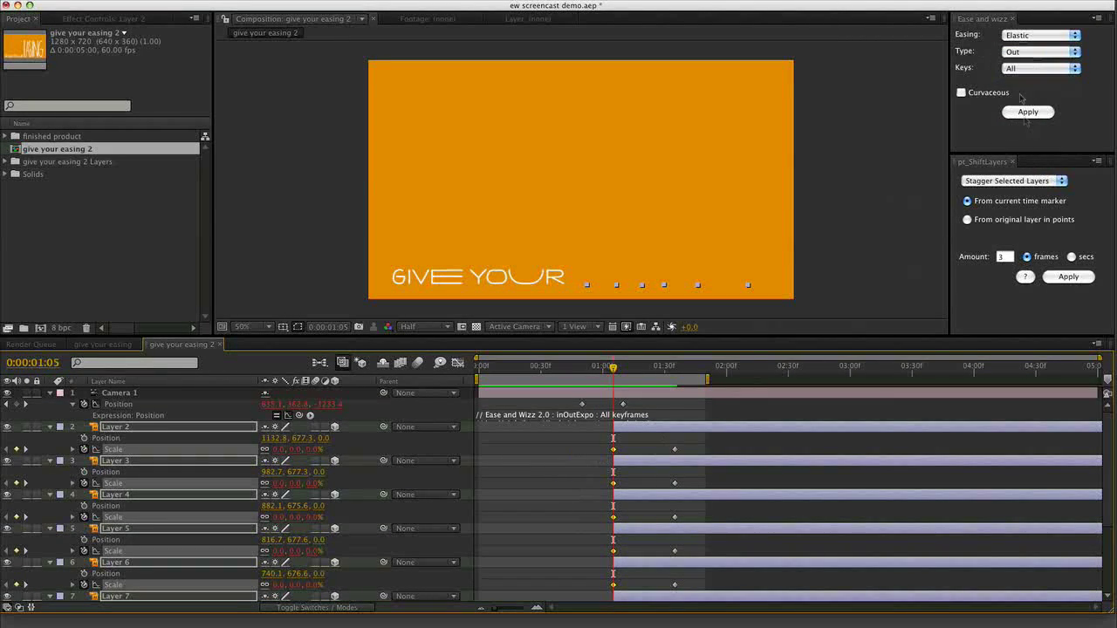
click(1030, 111)
key(KP_0)
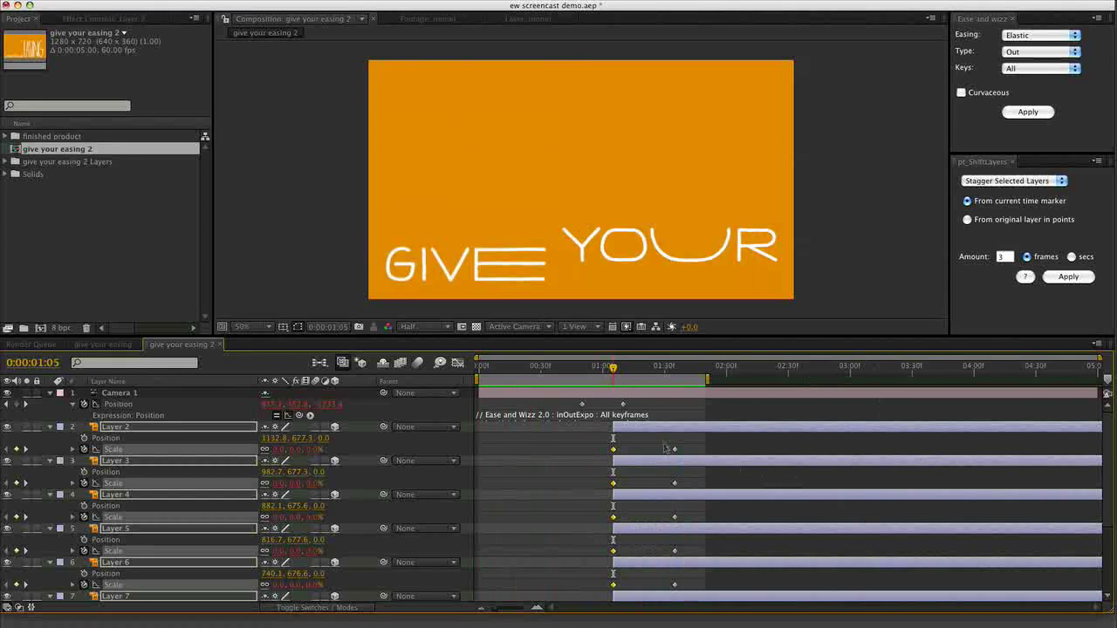
Move the EASING letters' ending Scale keyframes to about 0:00:03:17, extend the work area to about 0:00:04:20, and preview
key(grave)
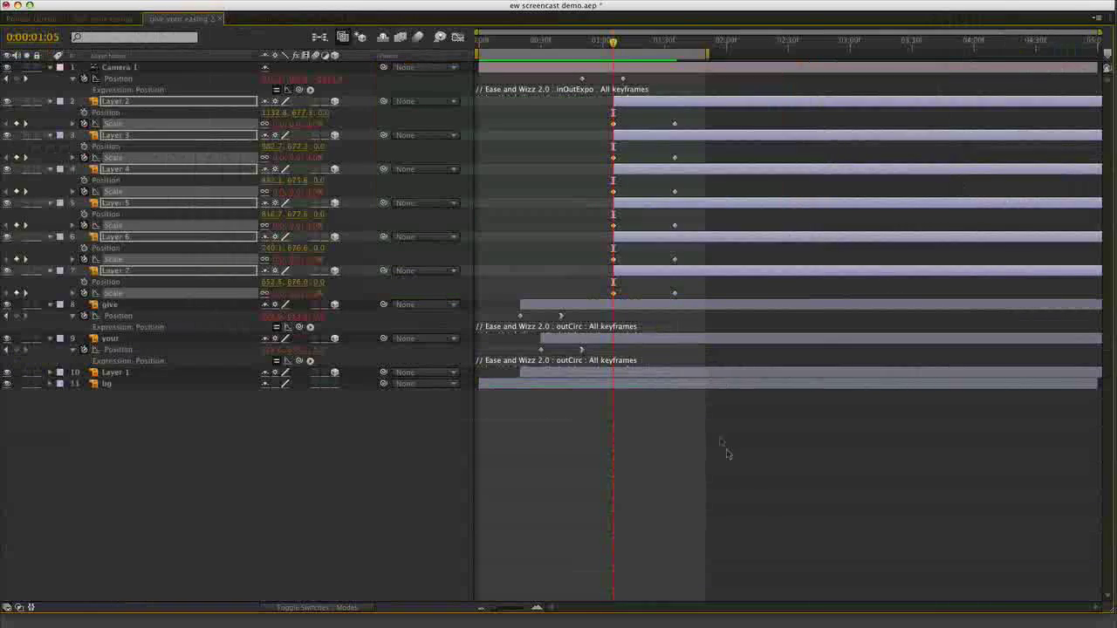
drag(668, 486, 759, 122)
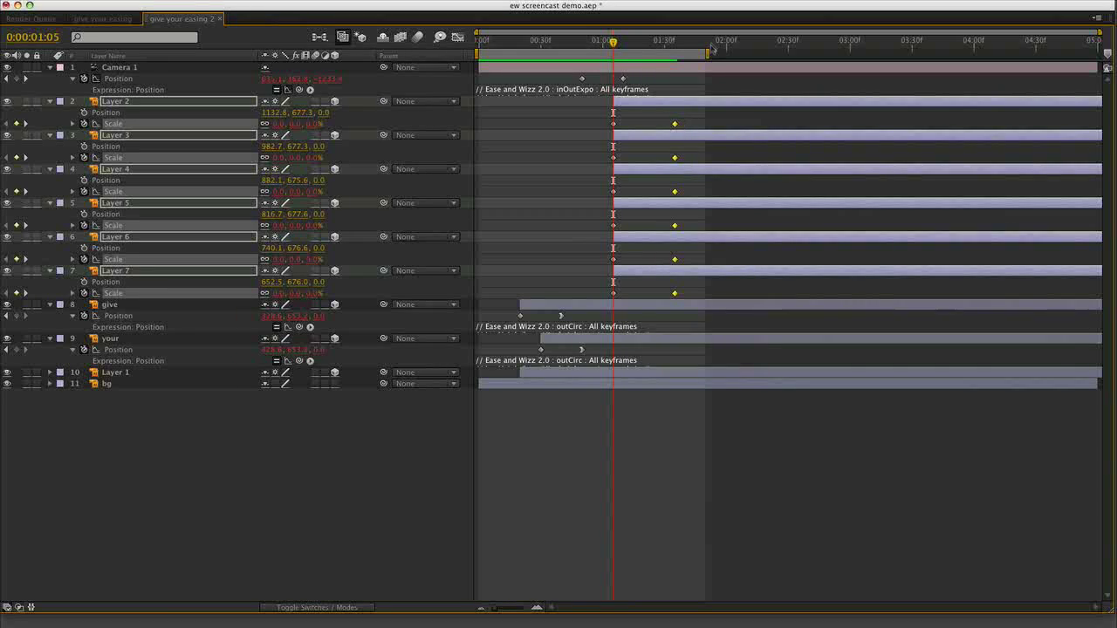
drag(709, 53, 1017, 53)
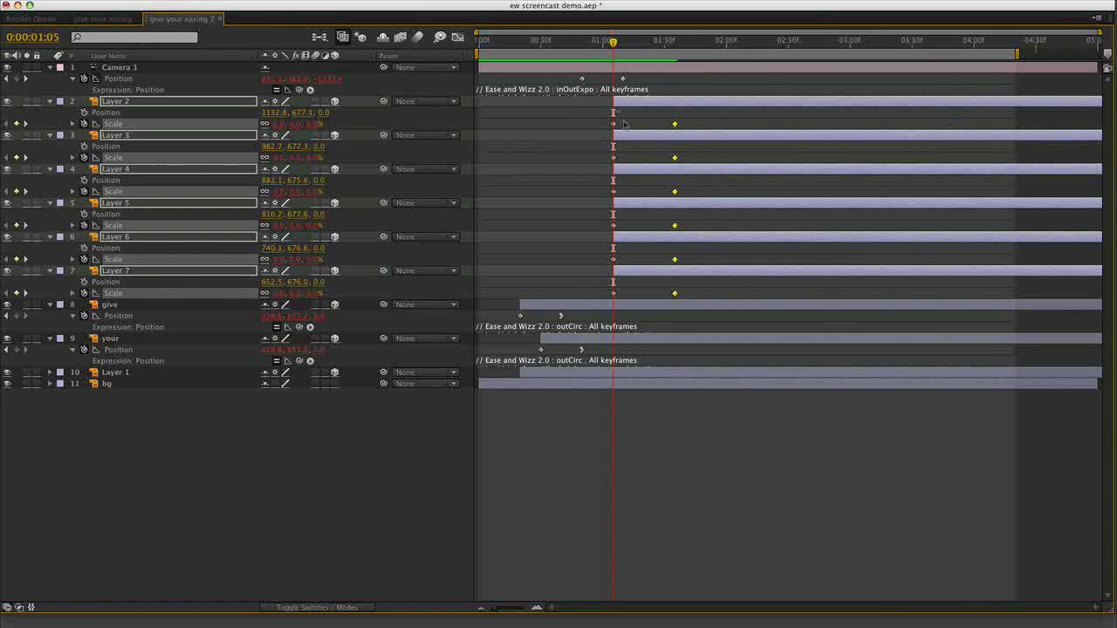
drag(675, 126, 885, 126)
key(grave)
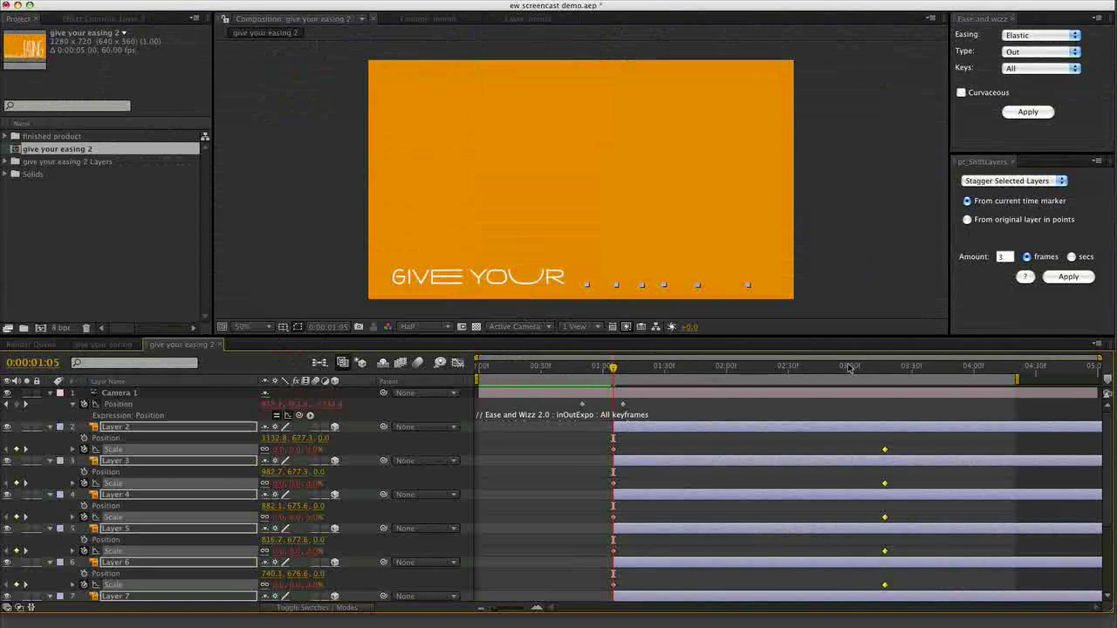
key(space)
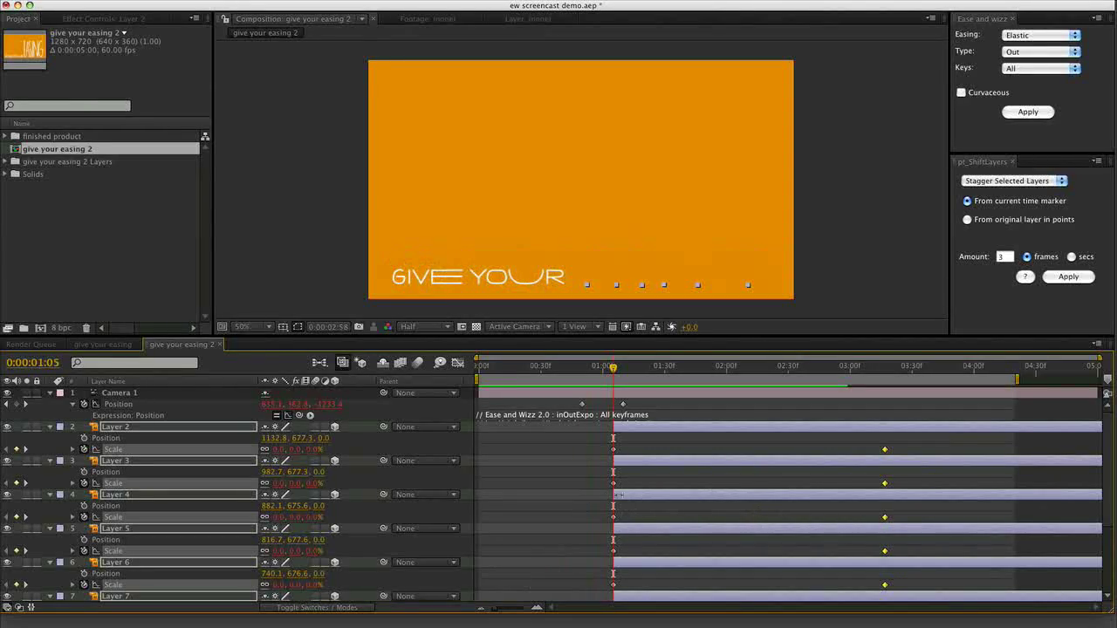
Try staggering the EASING letters by 3 frames from the current time marker, with Layer 2 starting first, and preview
key(grave)
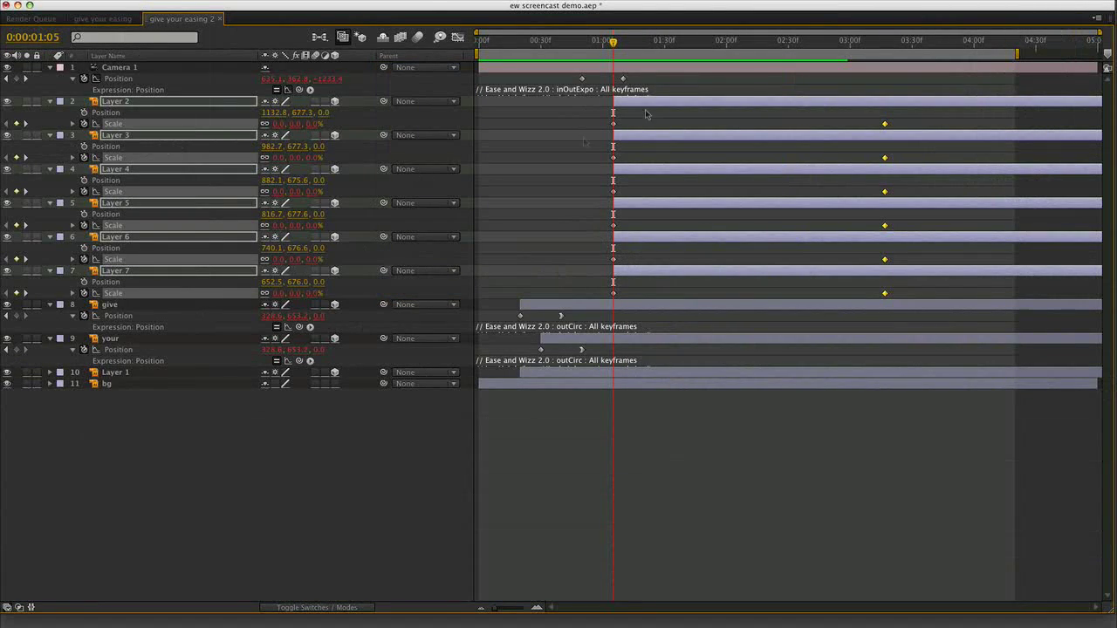
key(grave)
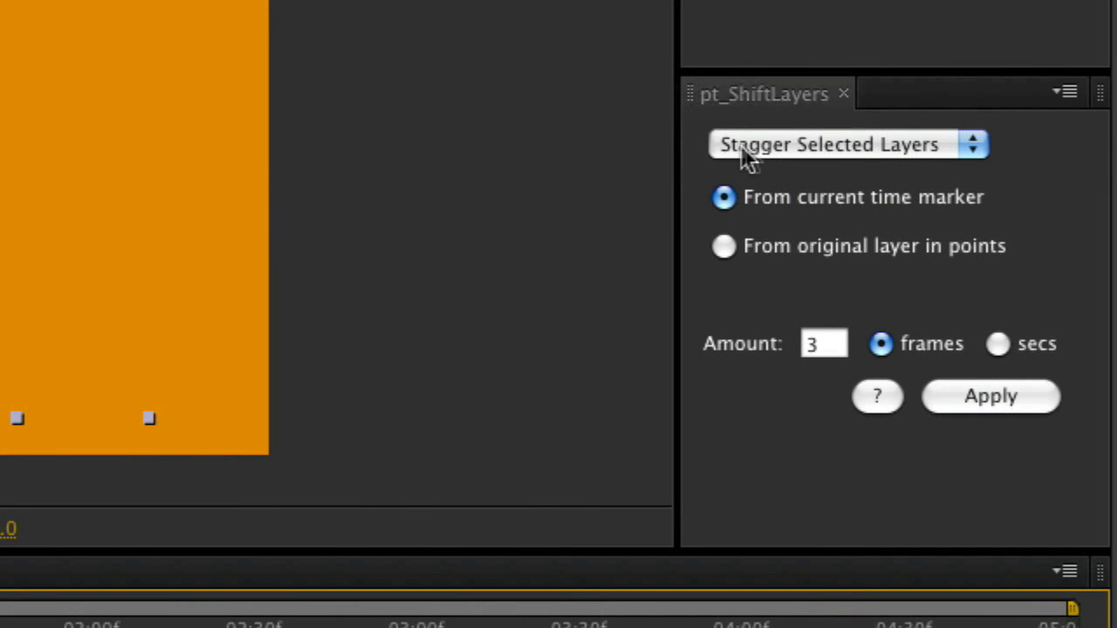
click(831, 160)
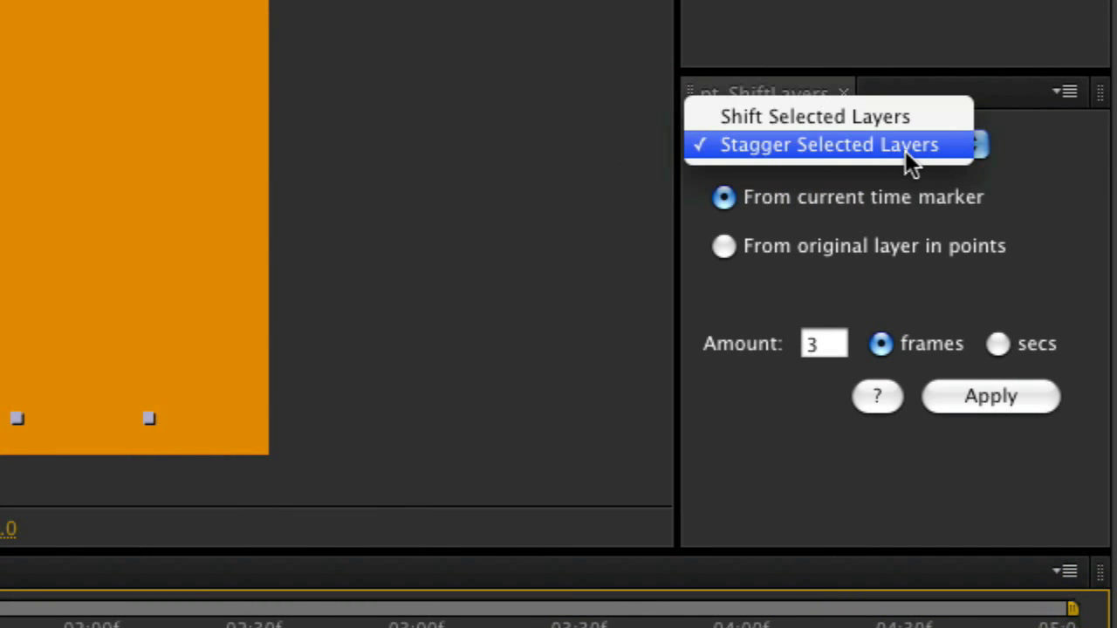
click(747, 291)
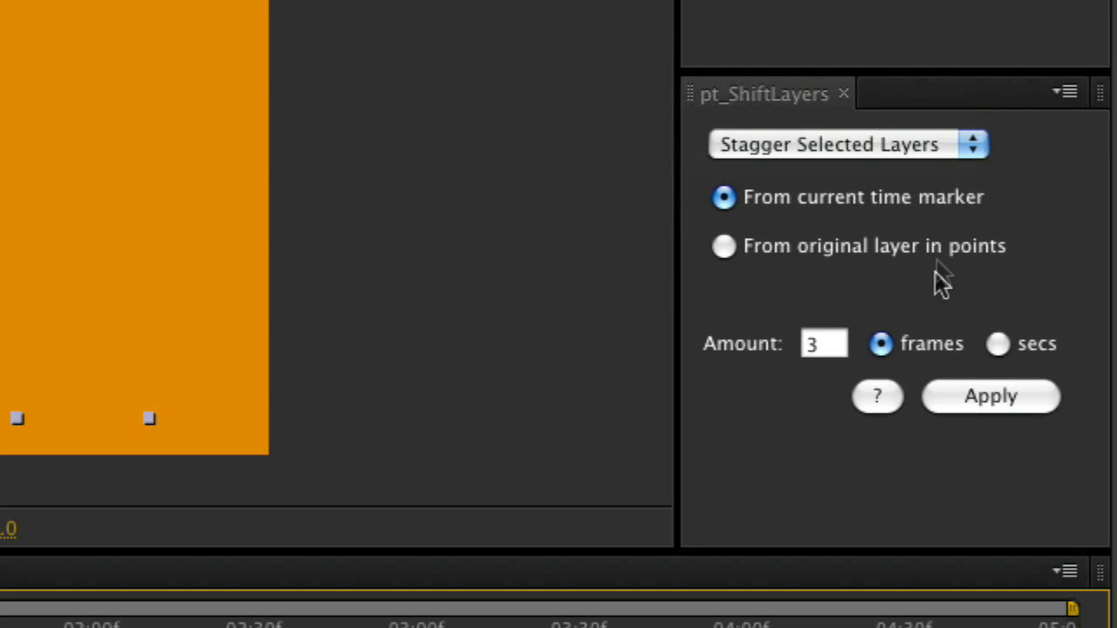
click(994, 403)
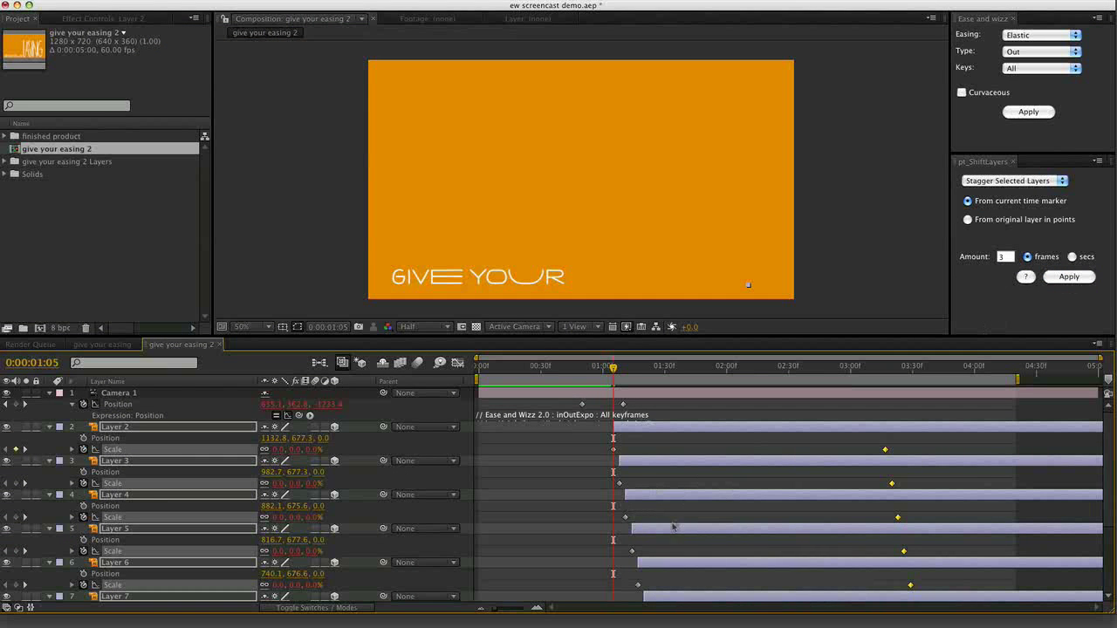
key(KP_0)
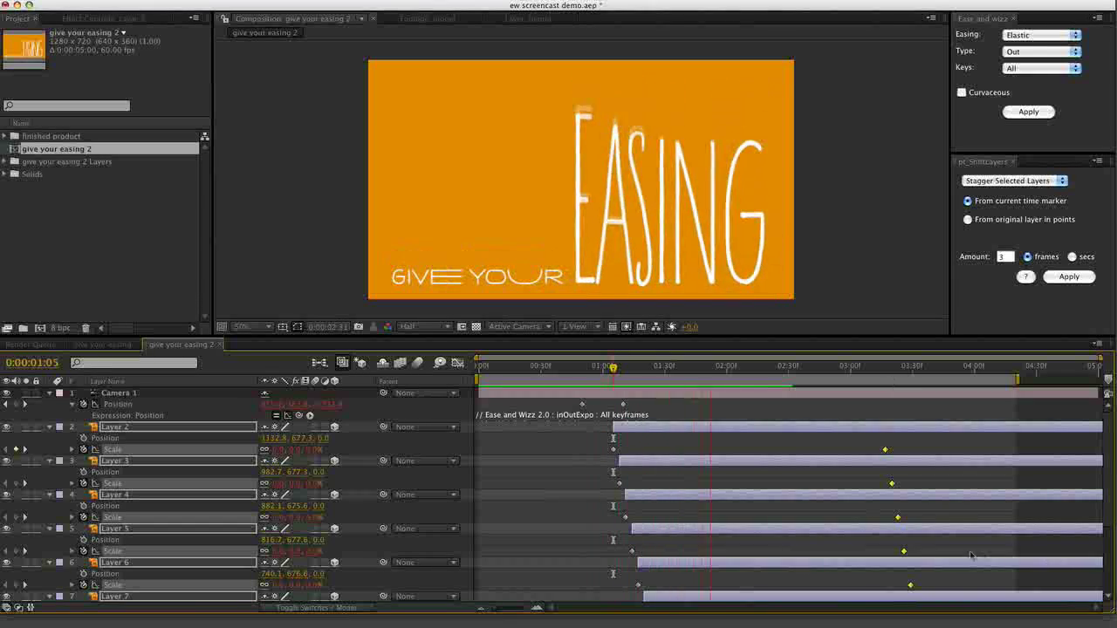
key(space)
Undo the stagger, reselect the letters from Layer 7 up to Layer 2, stagger them by 3 frames from the current time marker, and preview
key(grave)
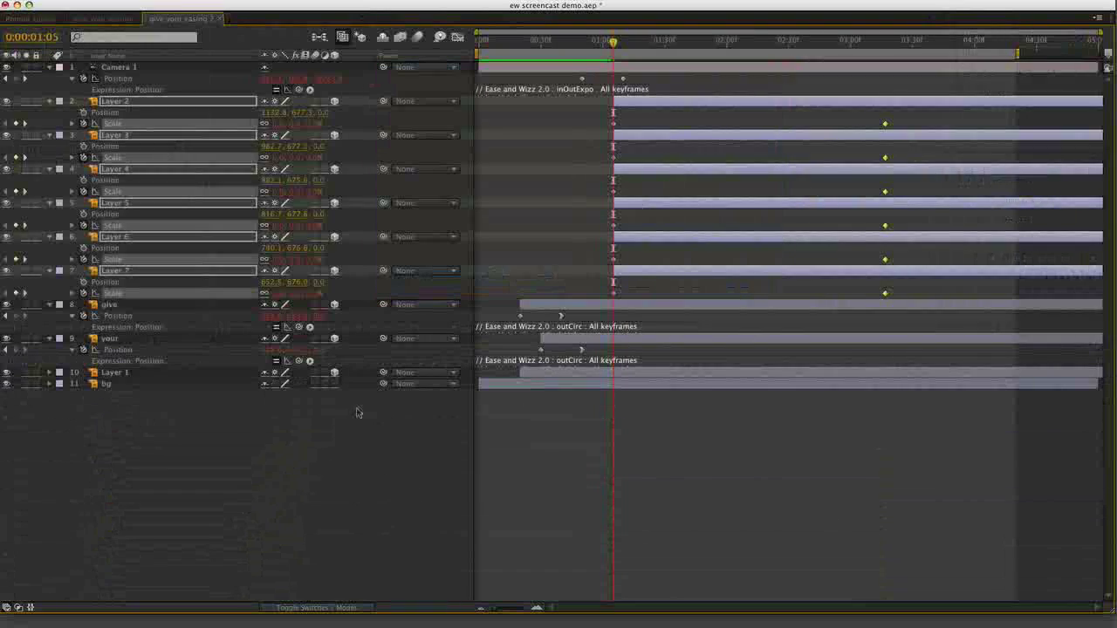
click(151, 272)
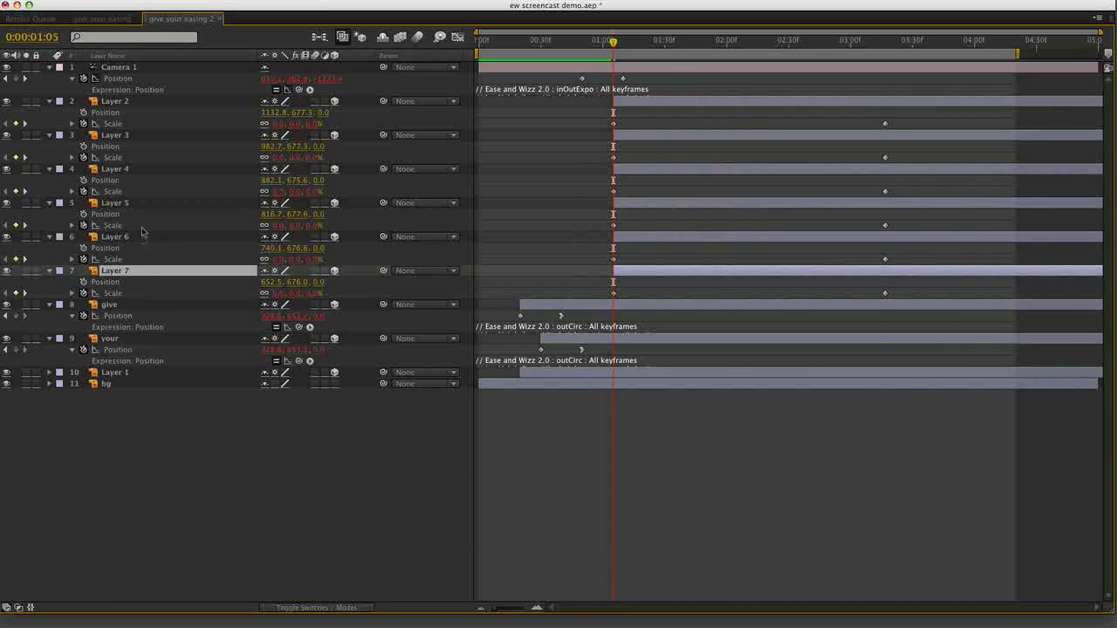
shift+click(147, 102)
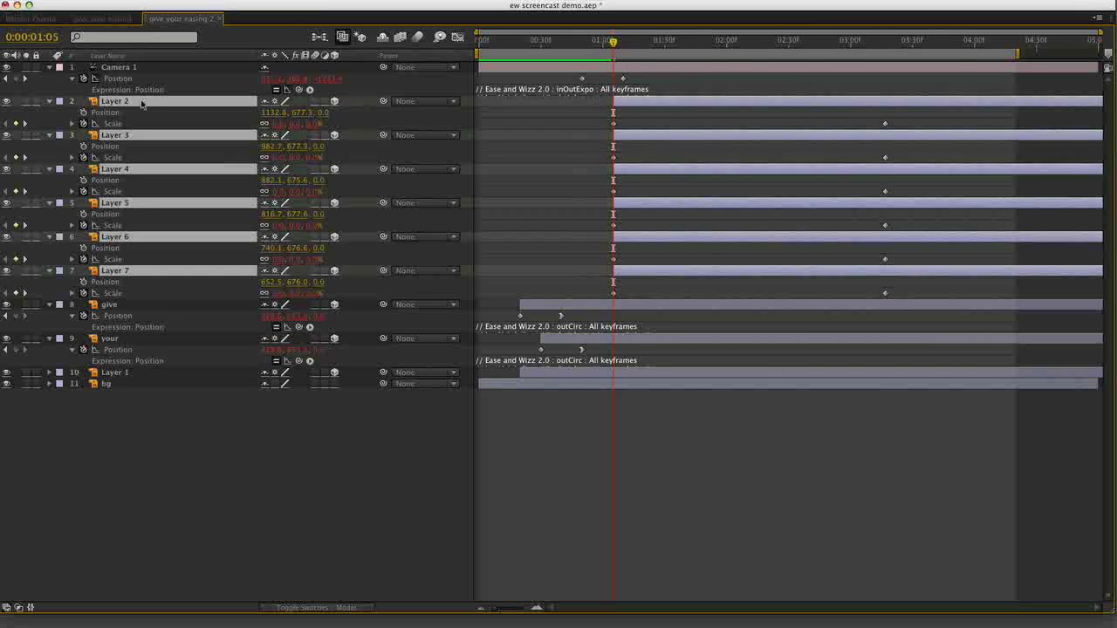
key(grave)
click(1085, 280)
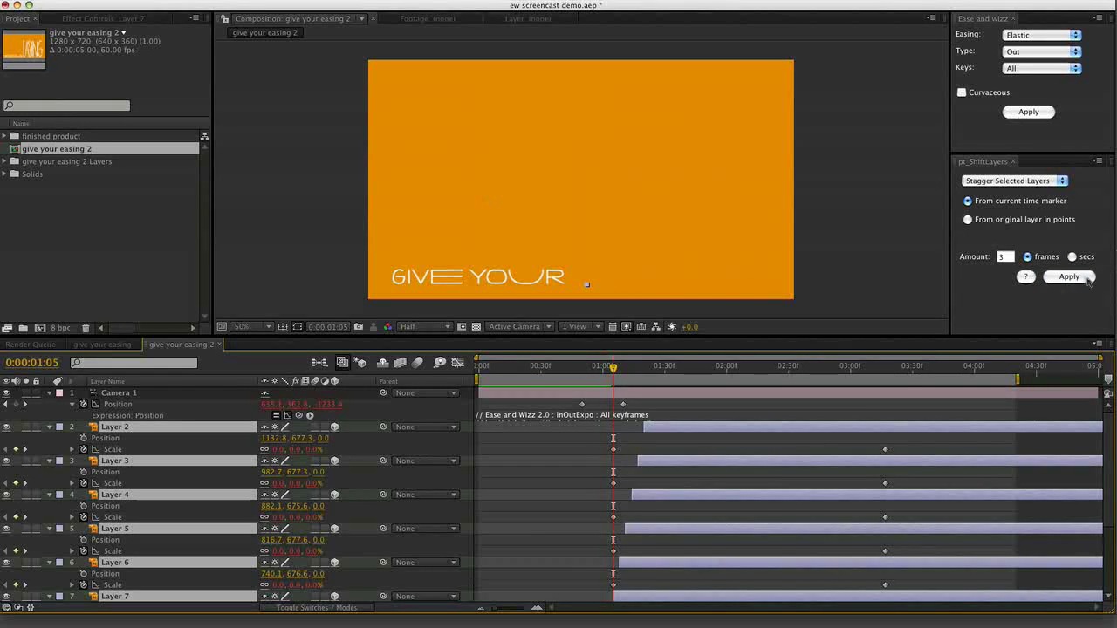
key(KP_0)
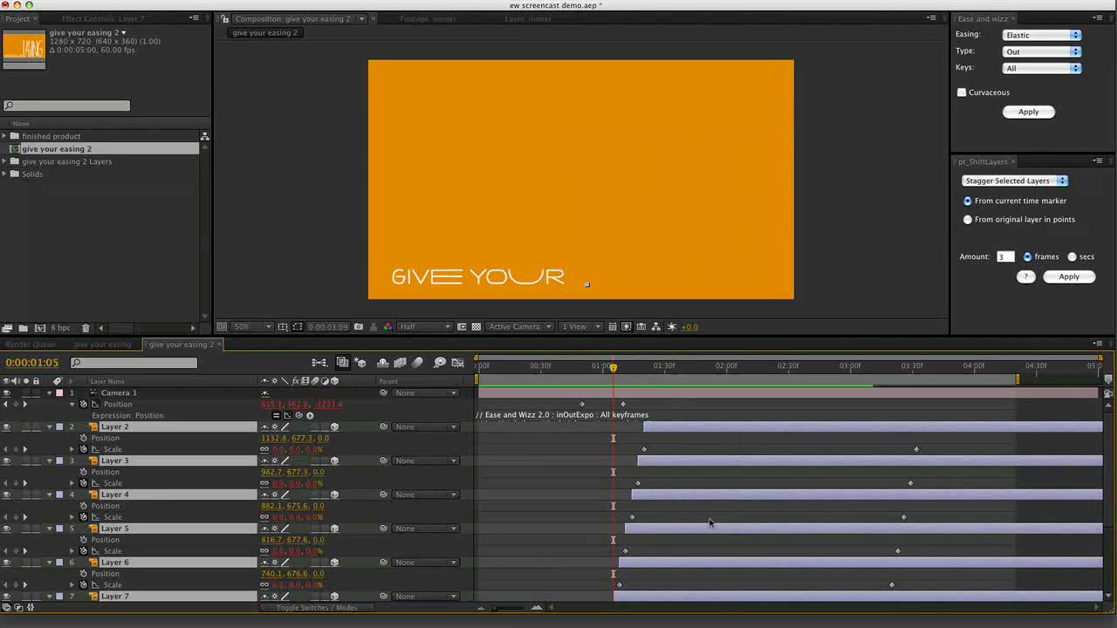
Collapse the properties of the EASING letters and of the give and your layers
key(u)
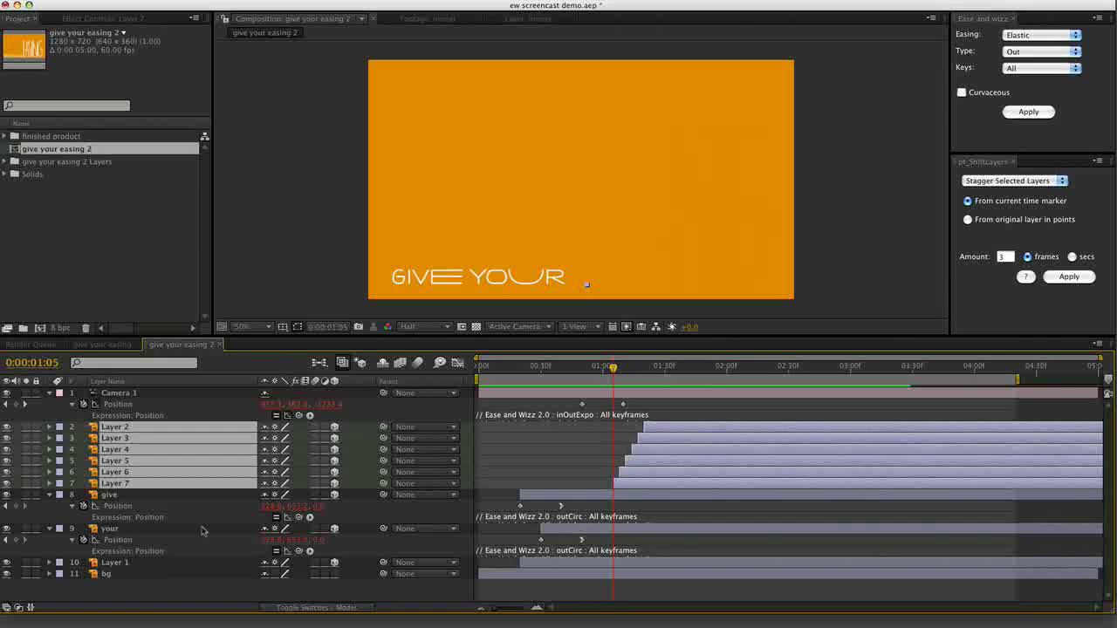
click(165, 527)
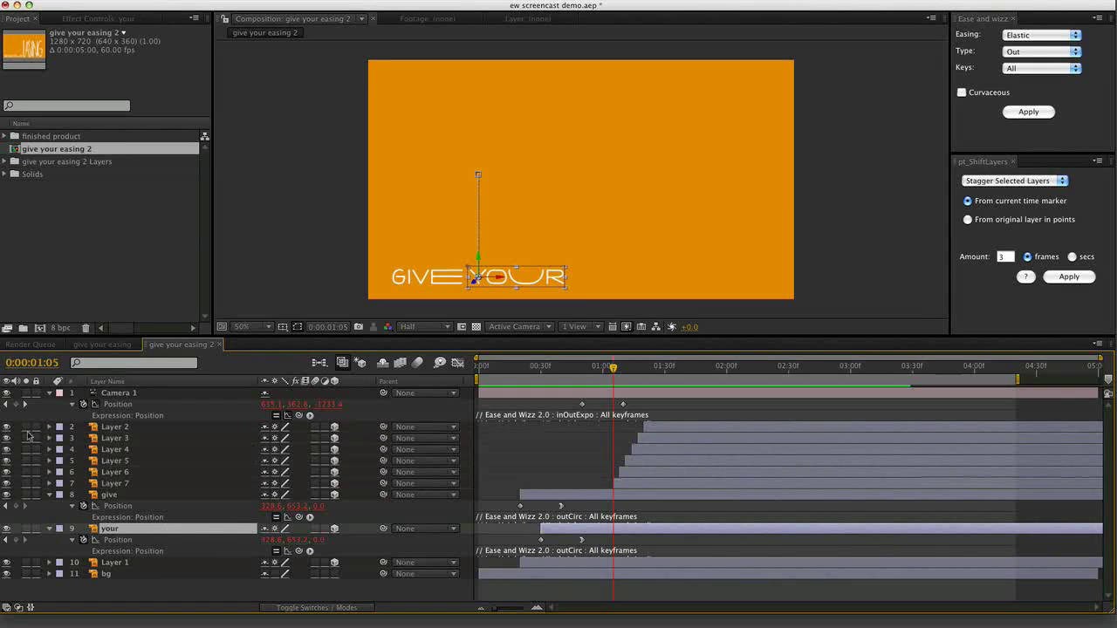
shift+click(110, 495)
key(u)
Add a Position keyframe to Camera 1 at 0:00:02:58
drag(686, 368, 840, 368)
key(Page_Down)
key(Page_Down)
key(Page_Down)
key(Page_Down)
key(Page_Down)
key(Page_Up)
key(Page_Up)
key(Page_Up)
key(Page_Up)
key(Page_Up)
key(Page_Up)
key(Page_Up)
key(Page_Up)
key(1)
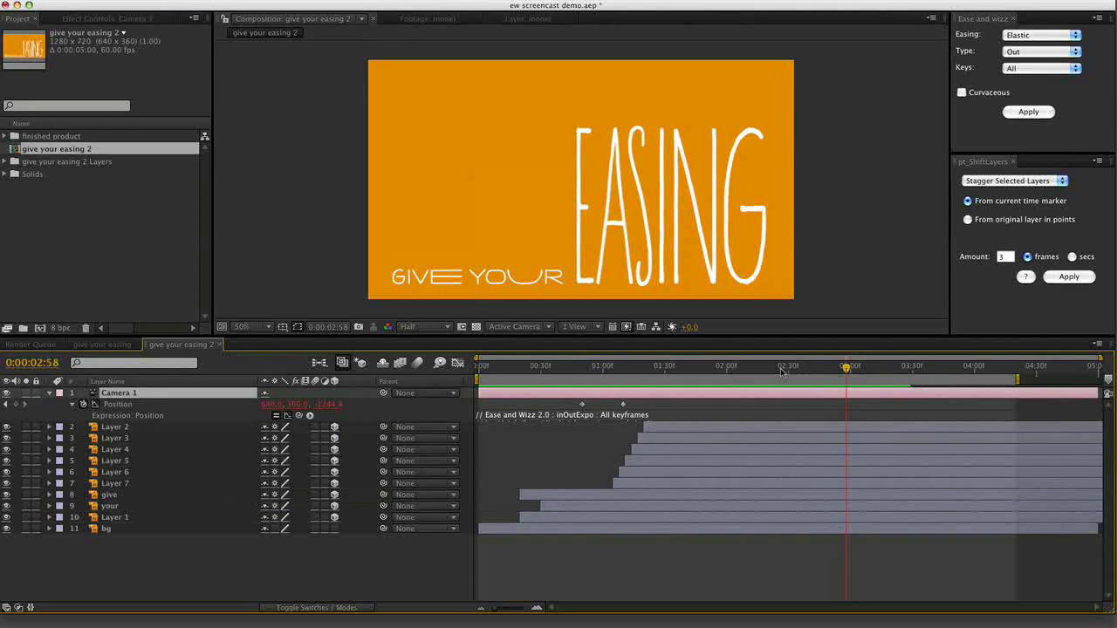
key(alt+shift+p)
At 0:00:03:18, offset Camera 1's X position by +1280
key(shift+Page_Down)
key(shift+Page_Down)
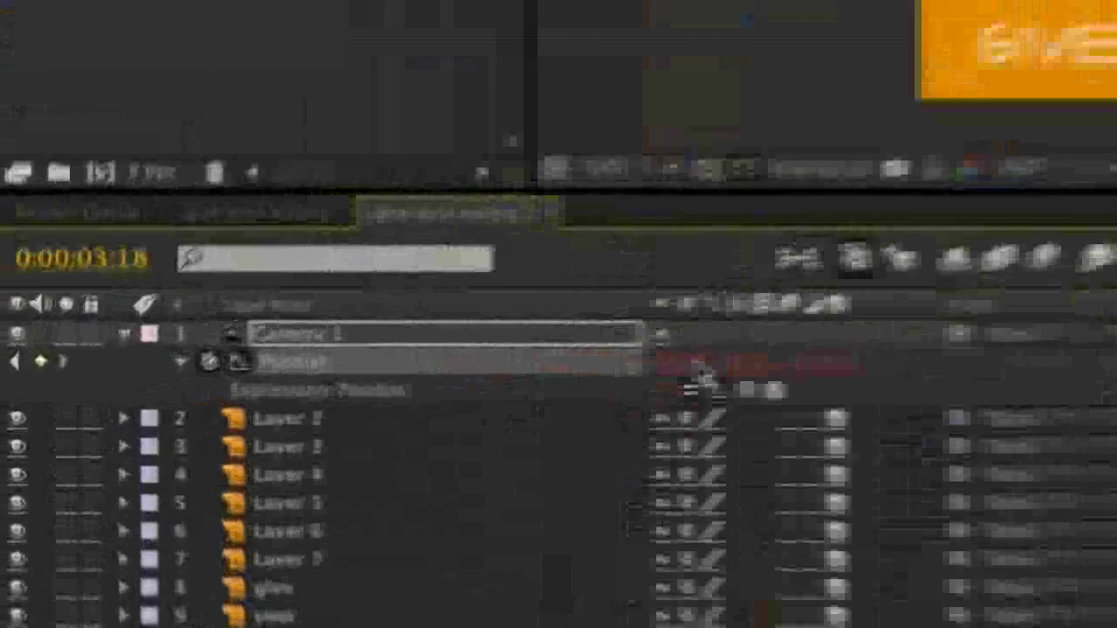
click(271, 404)
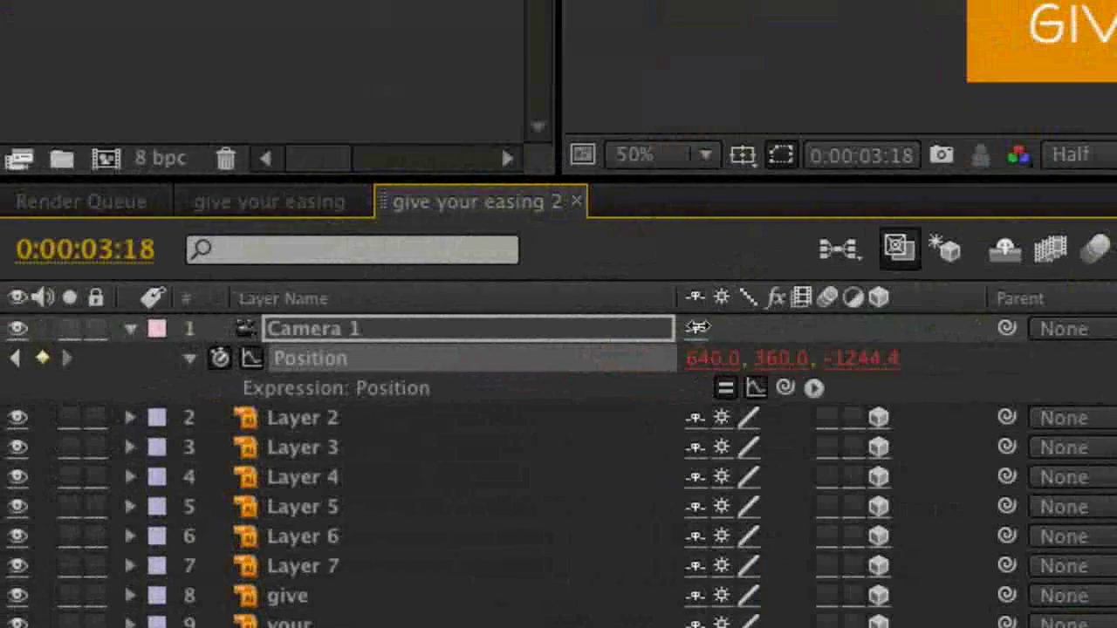
key(Right)
text(+1280)
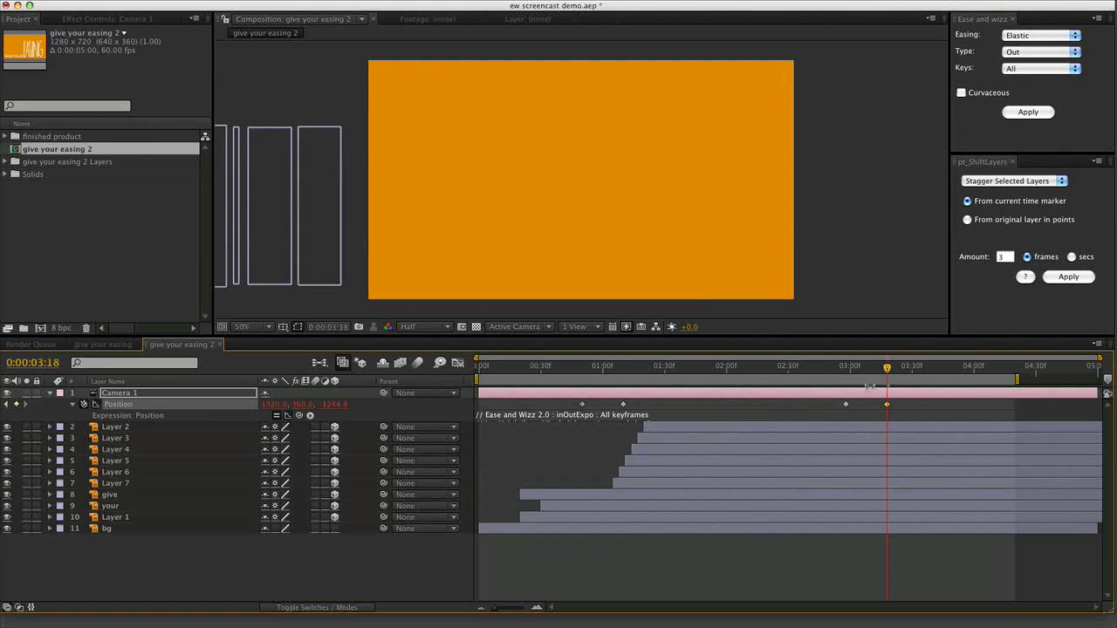
Split the bg layer at 0:00:02:57 and make the second part, bg 2, a 3D layer
click(847, 366)
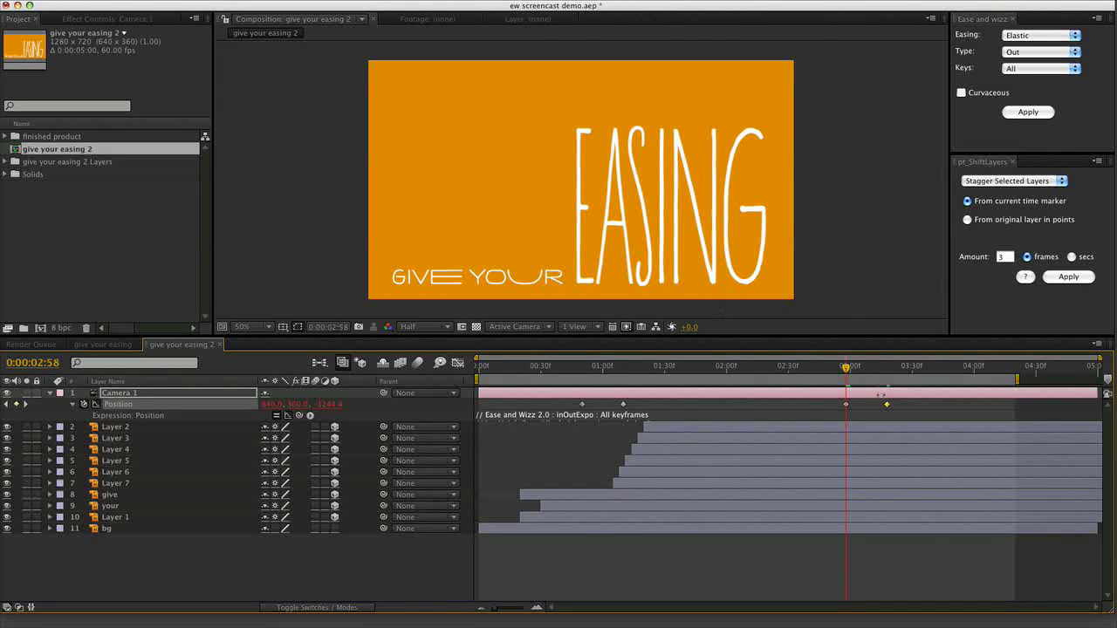
click(121, 539)
click(163, 530)
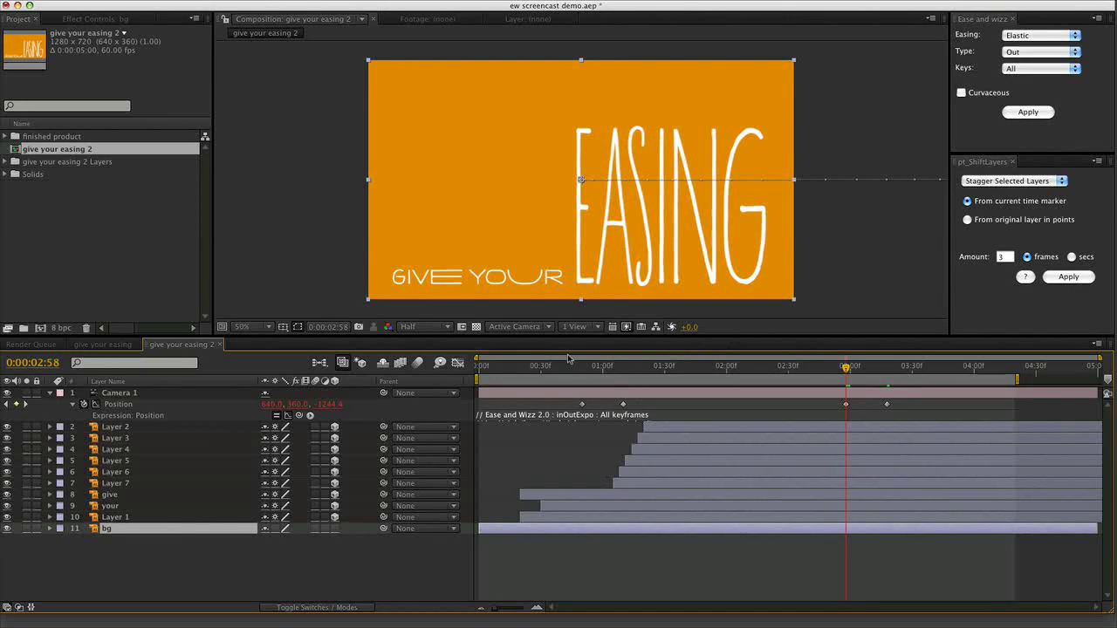
drag(542, 366, 847, 372)
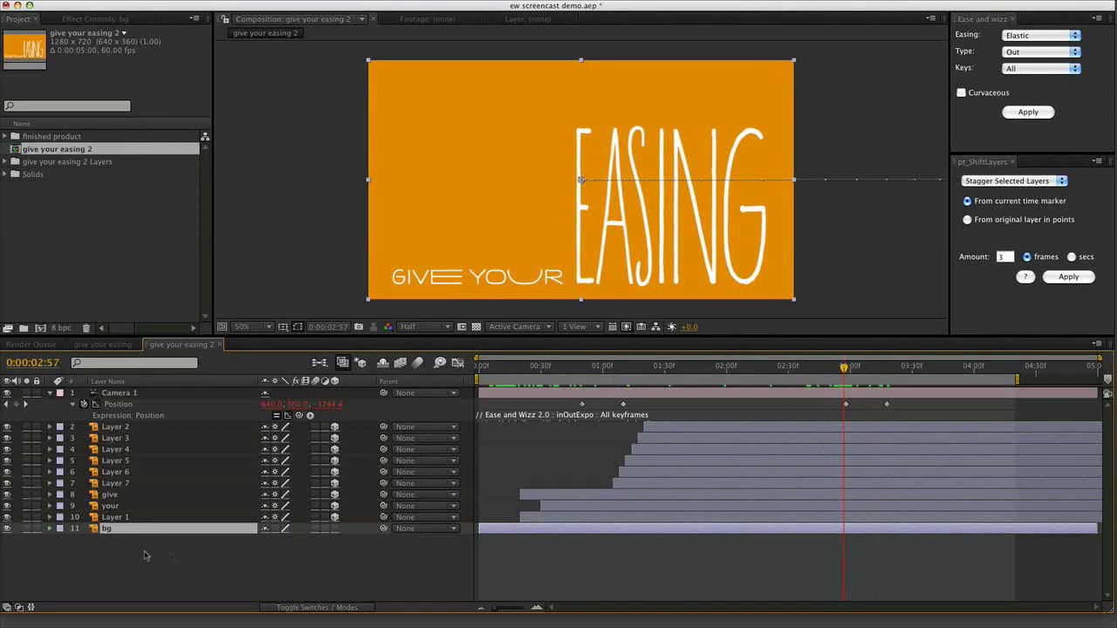
key(super+shift+d)
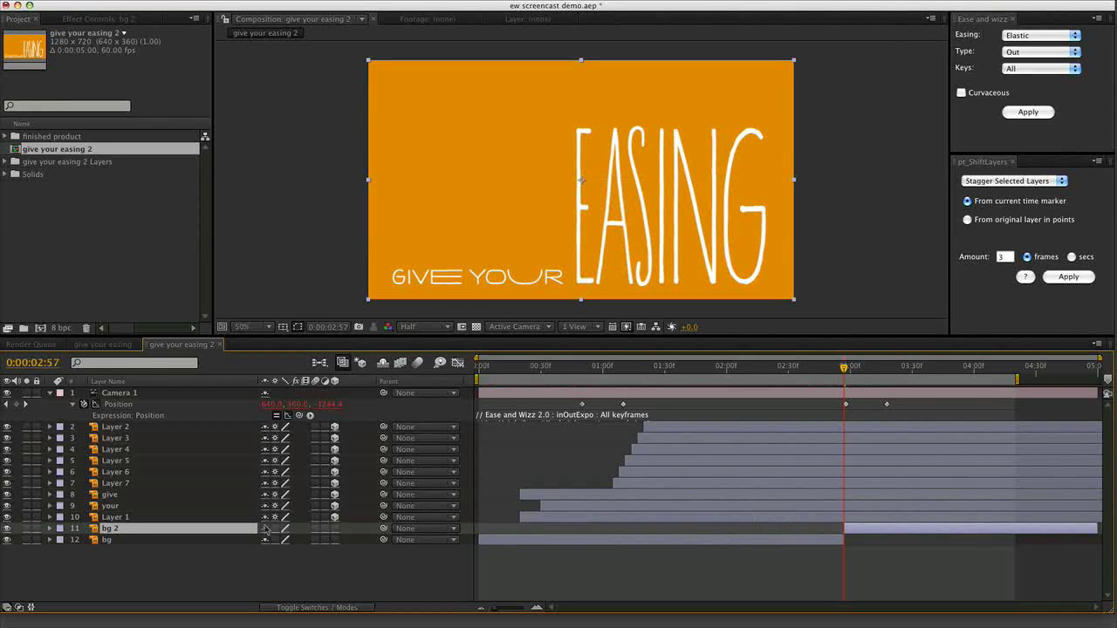
click(335, 528)
Preview the animation and inspect the closing camera move up to 0:00:03:18
key(KP_0)
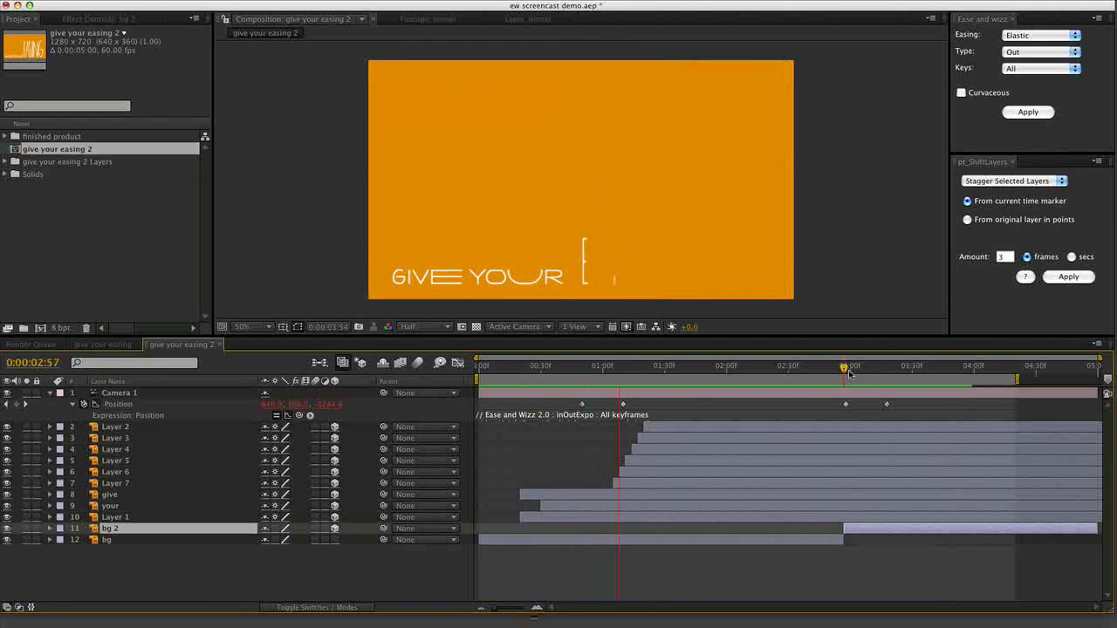
click(846, 370)
drag(858, 371, 889, 394)
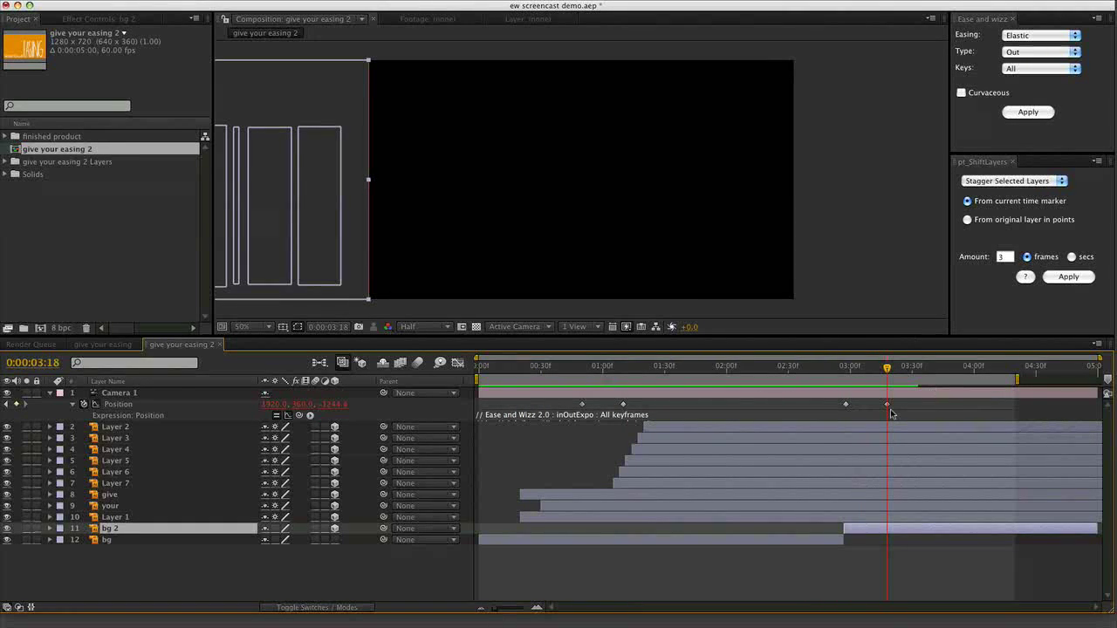